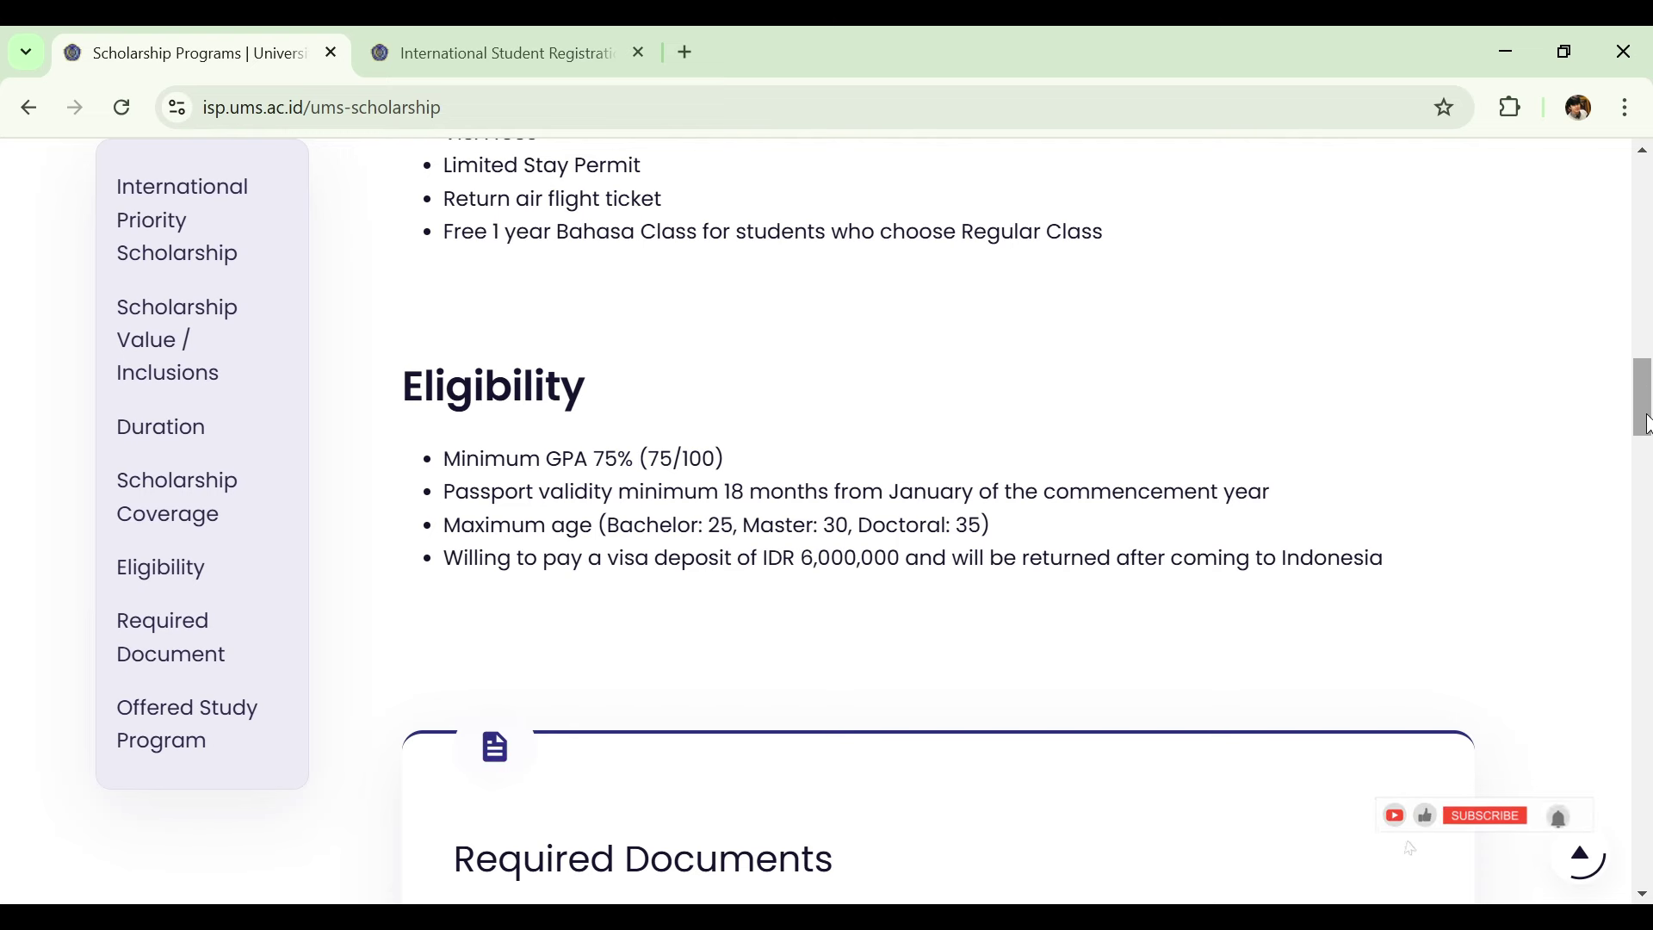
Scroll past the Required Documents list down to the Bachelor Offered Study Program table.
drag(1647, 421, 1646, 497)
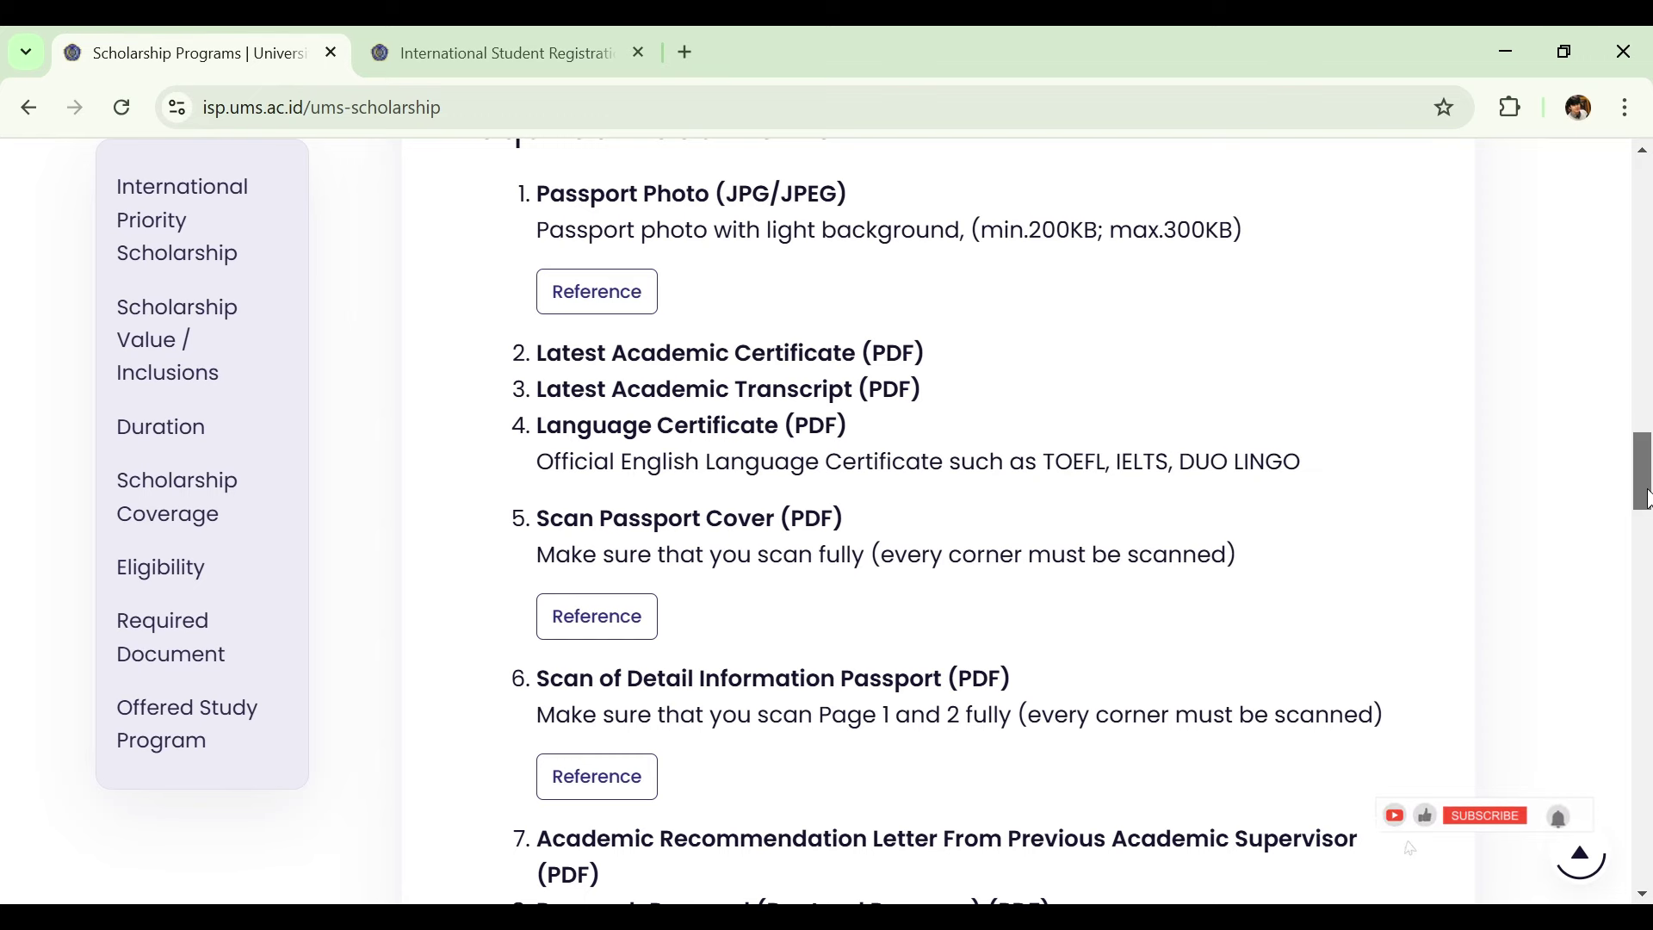
drag(1646, 497, 1635, 552)
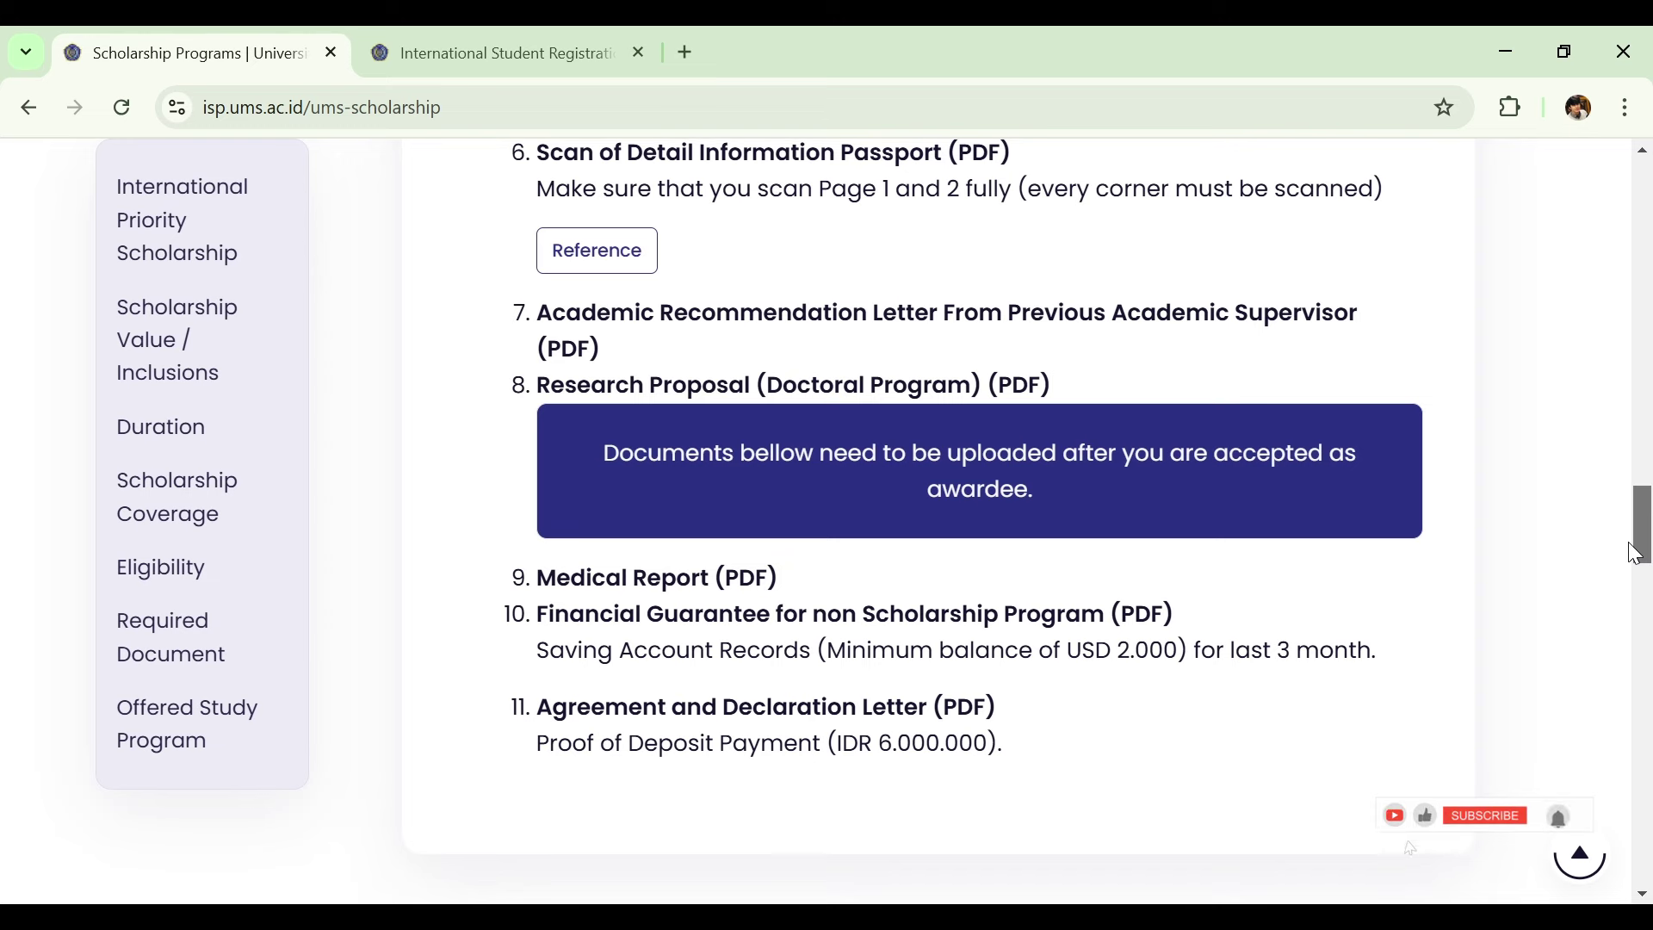
drag(1635, 552, 1635, 548)
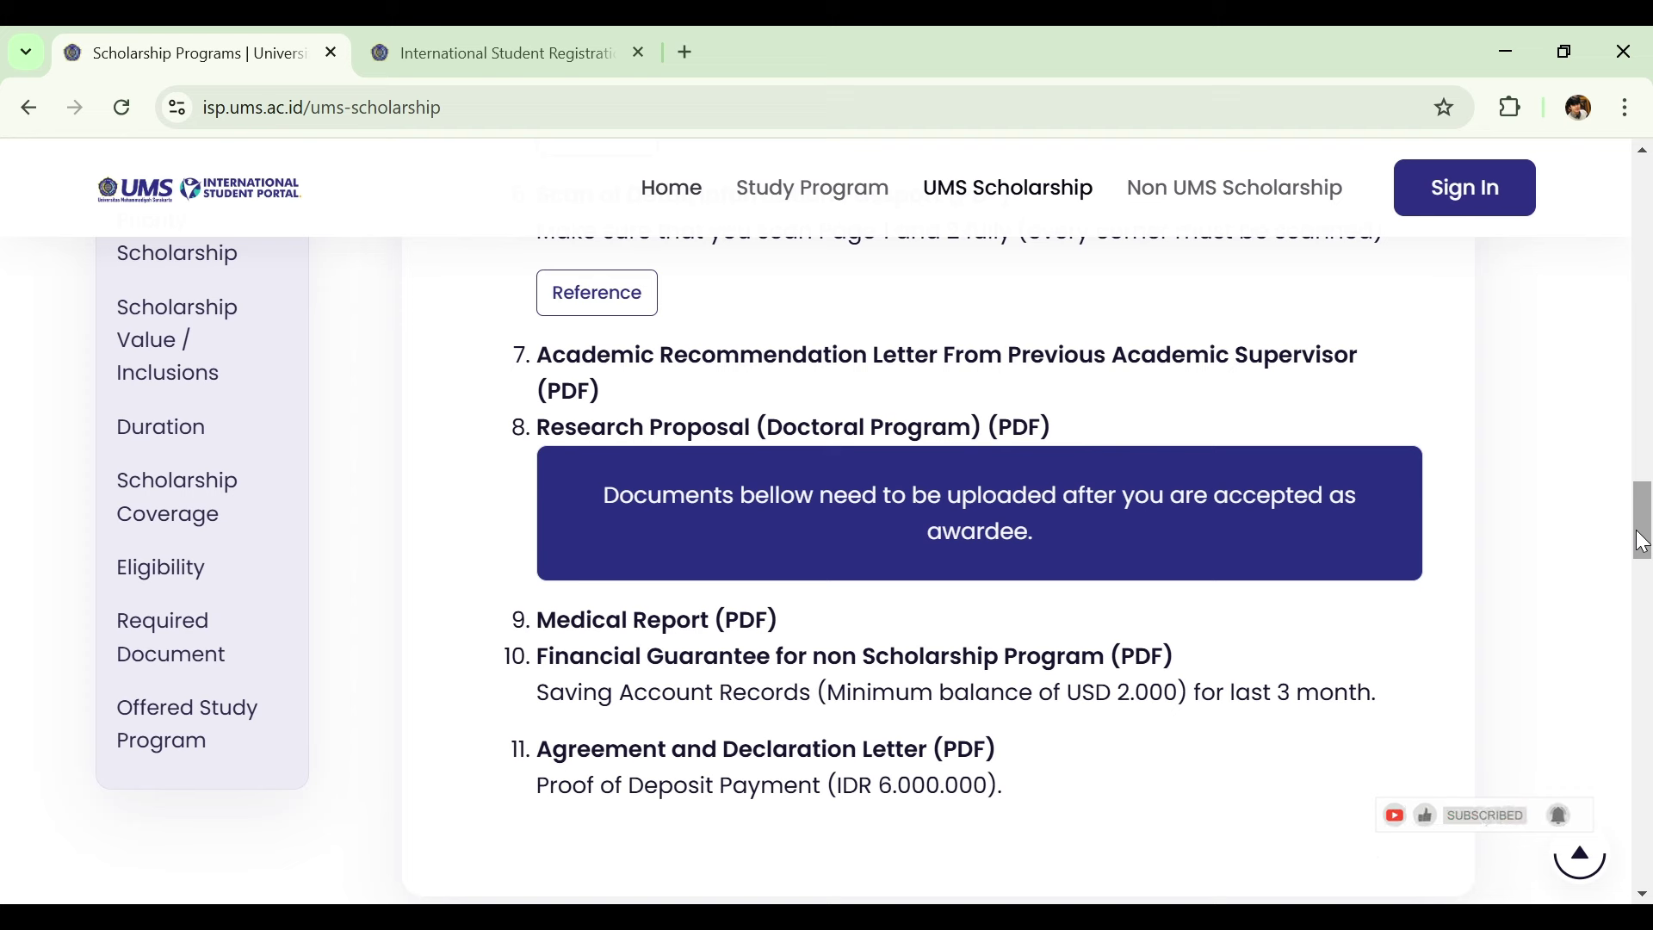
drag(1645, 541, 1556, 699)
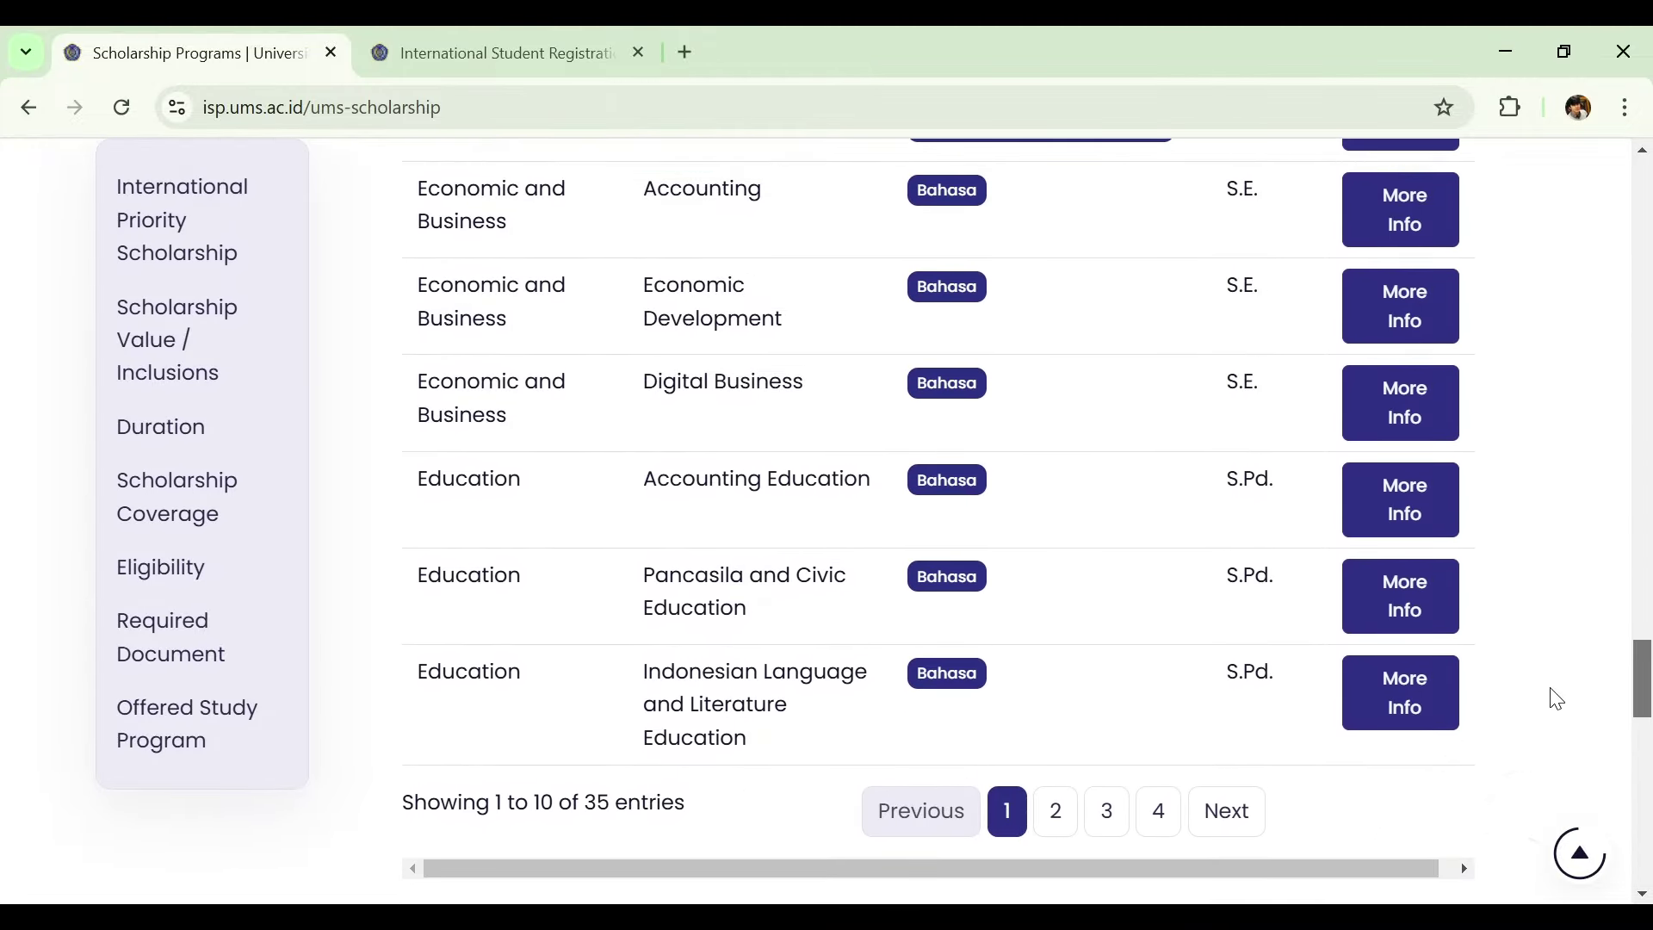
Scroll back up to the program tabs and view the Master study programs list.
scroll(1557, 693, up, 3)
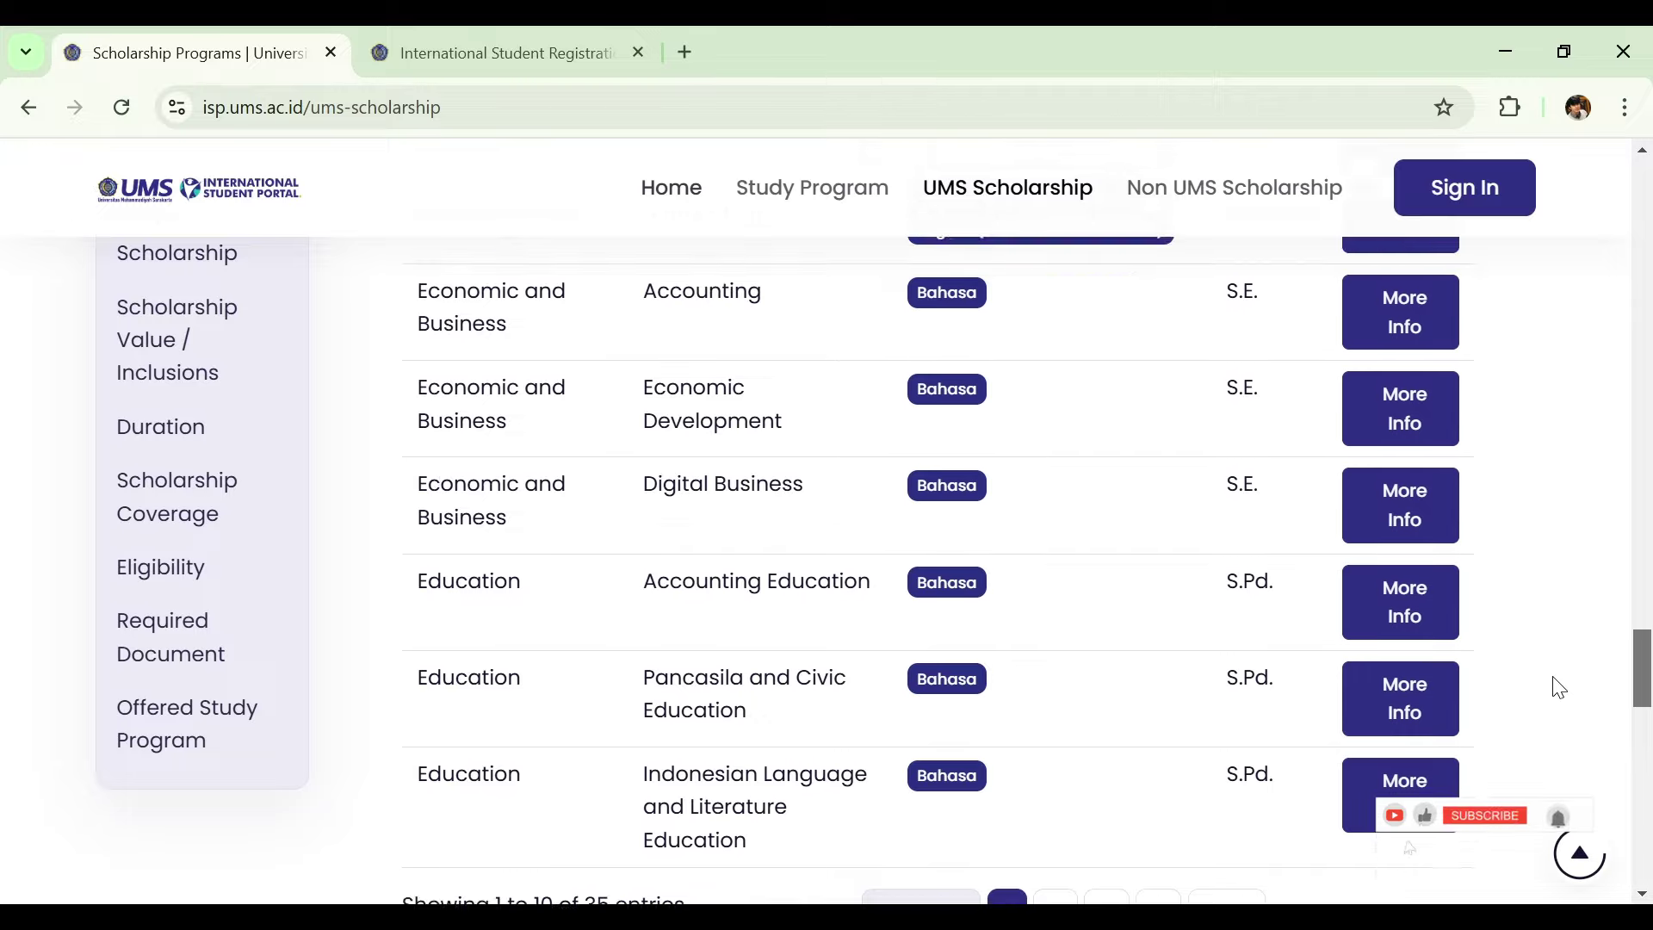
scroll(1565, 669, up, 5)
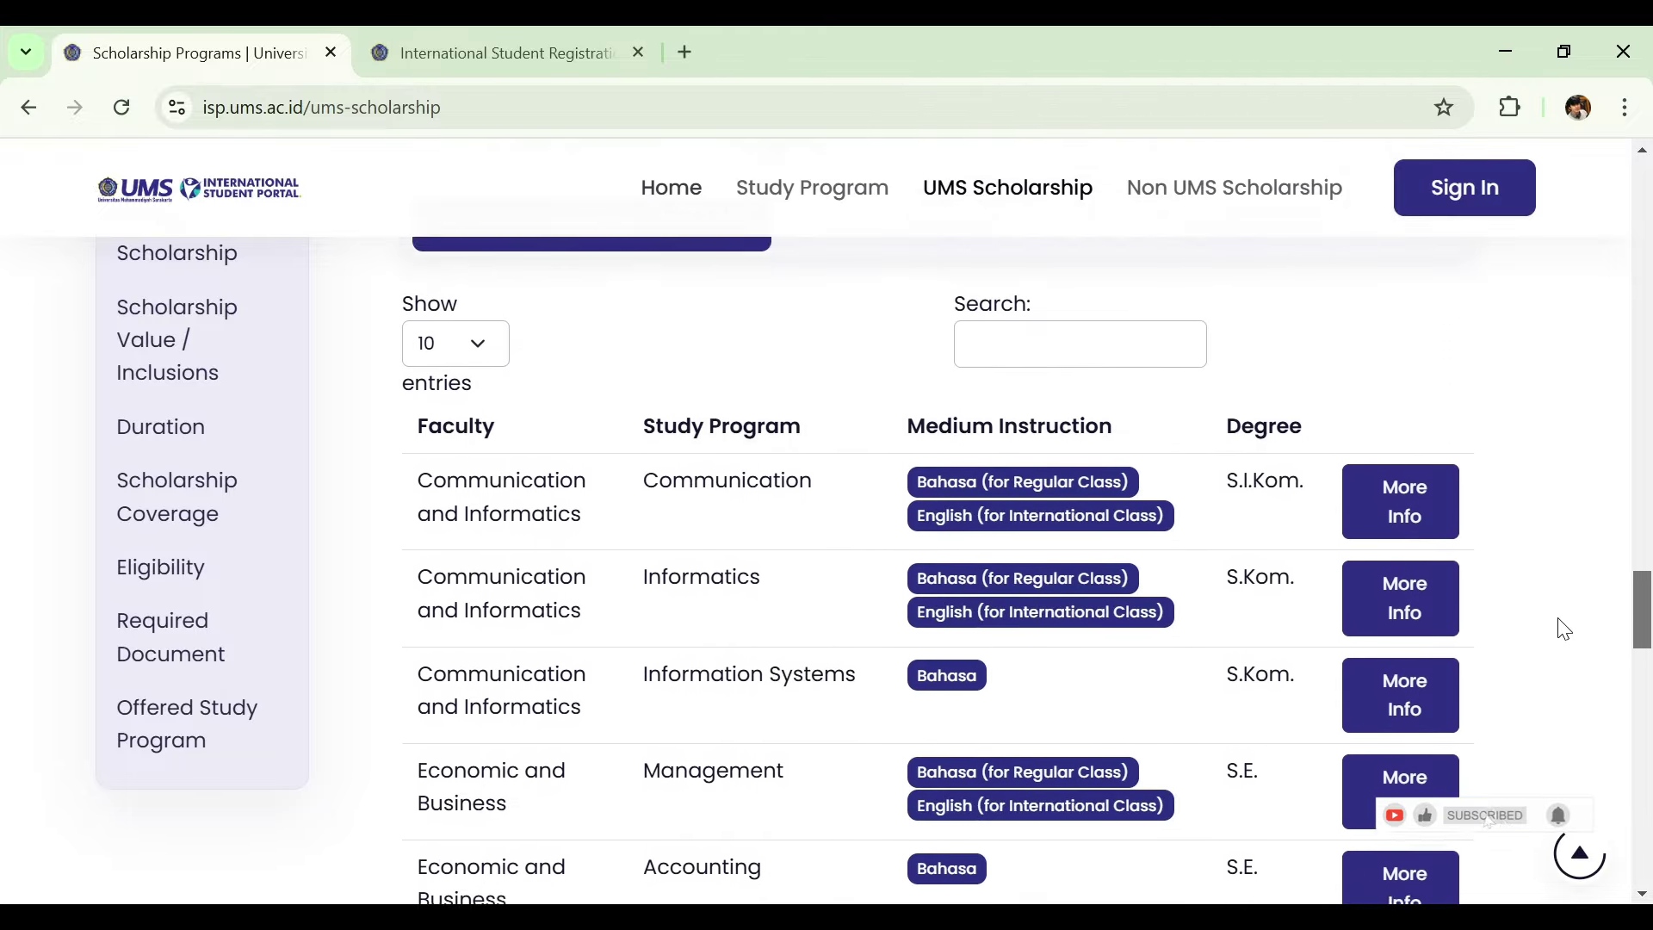
scroll(1565, 625, up, 1)
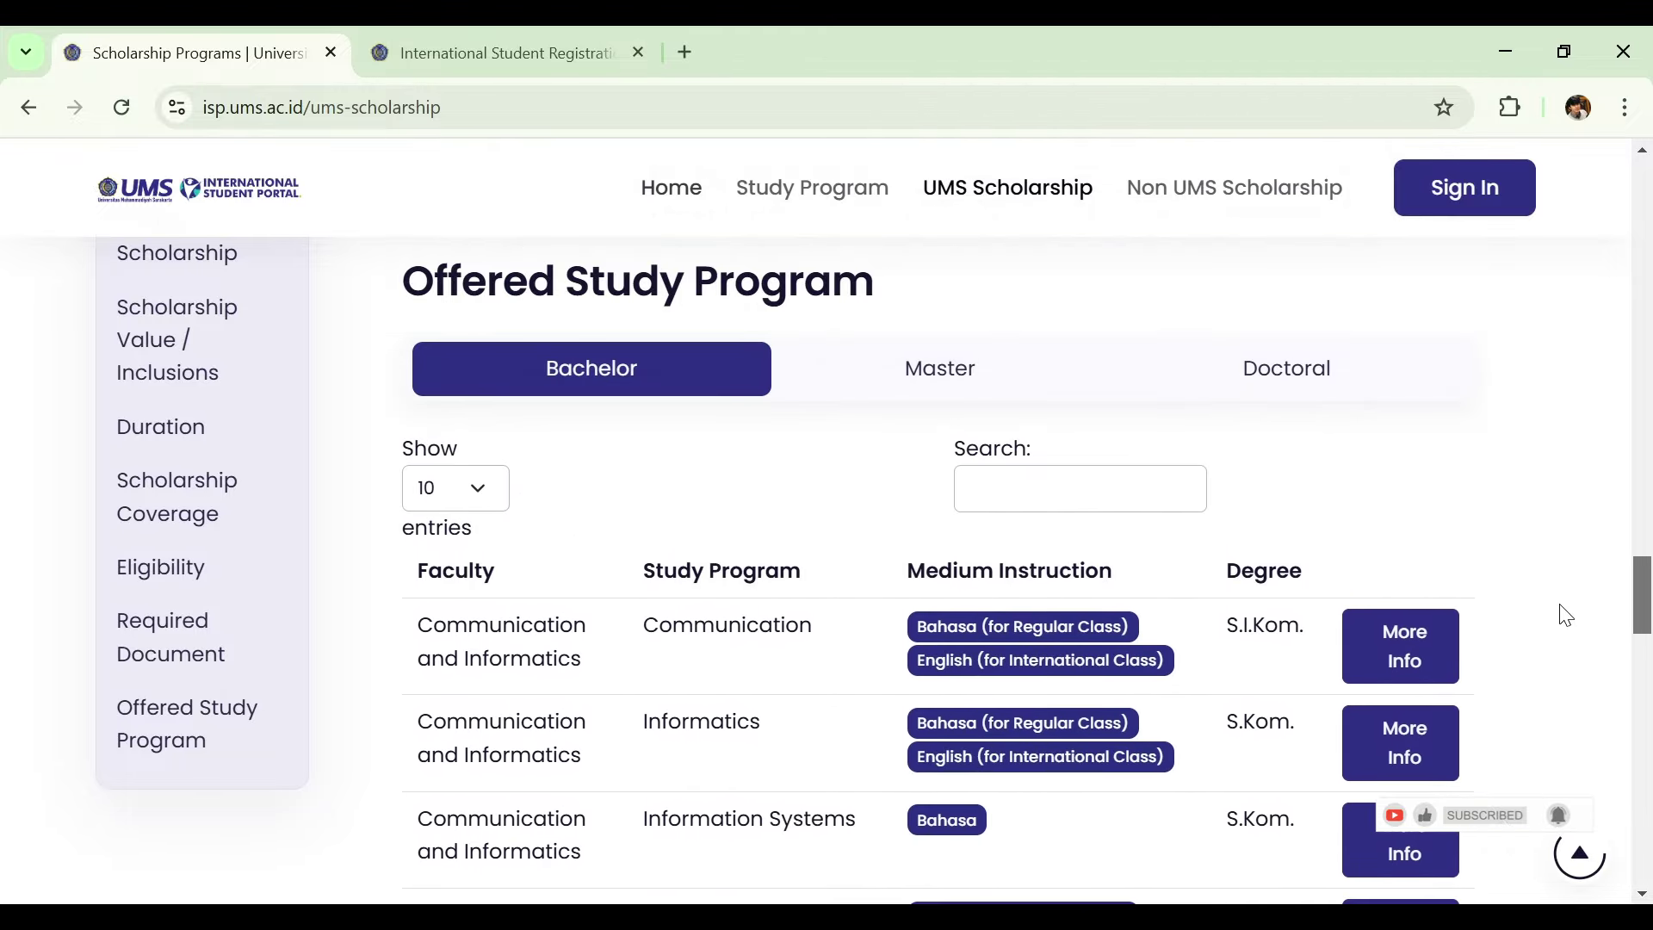
scroll(1565, 616, down, 1)
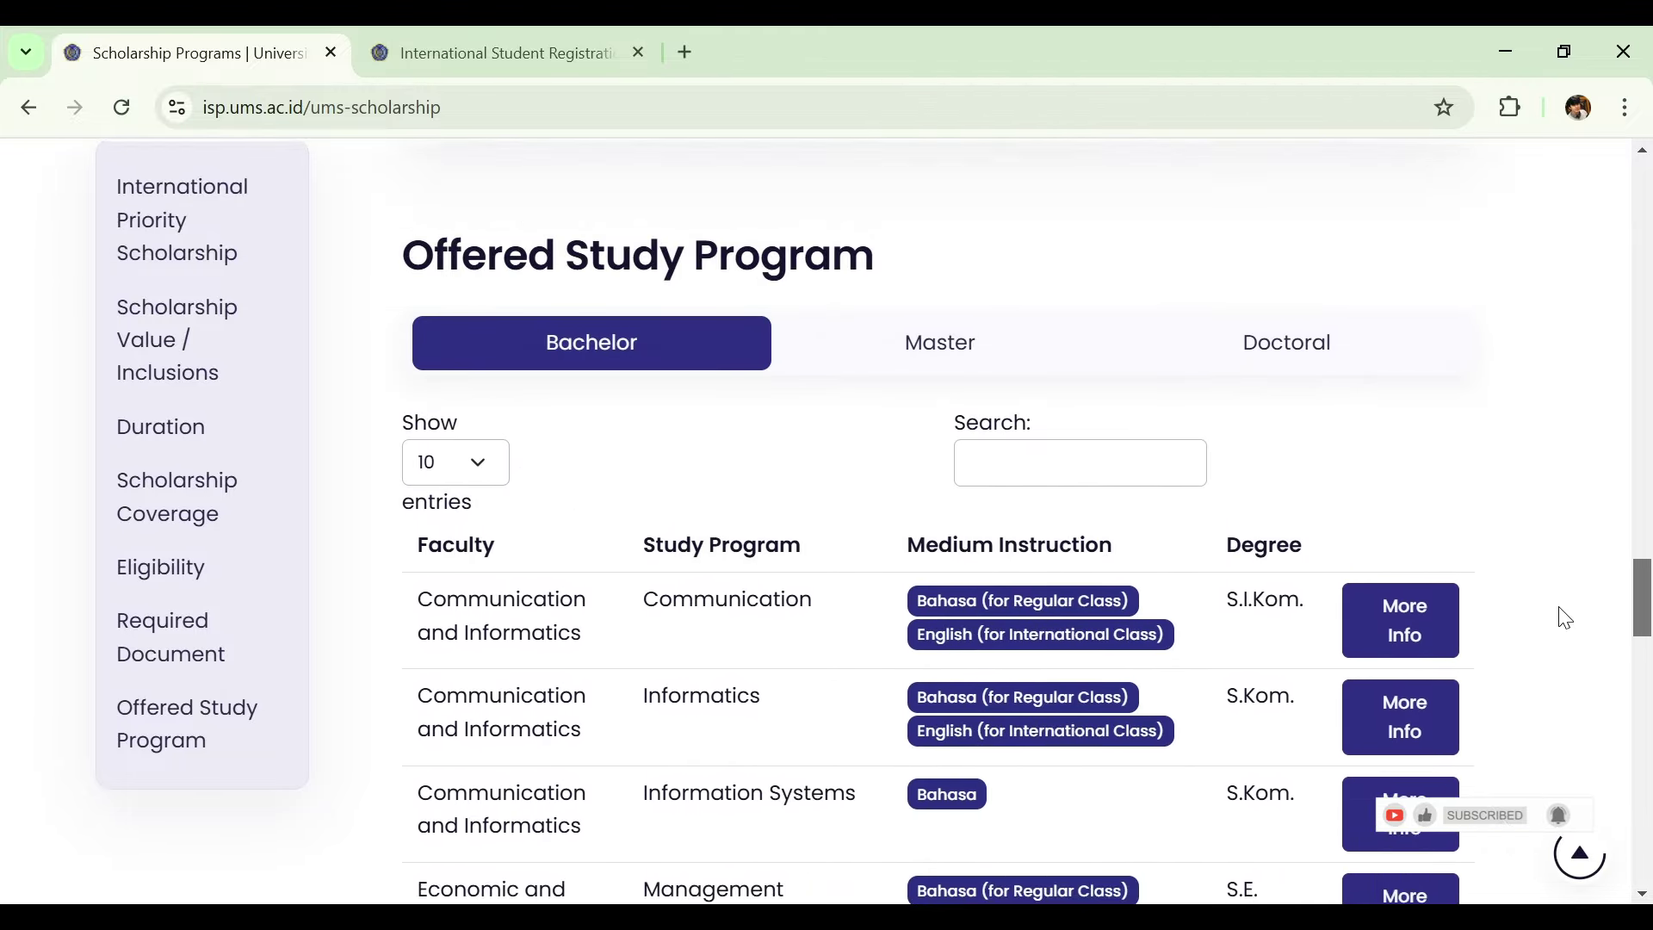
click(966, 374)
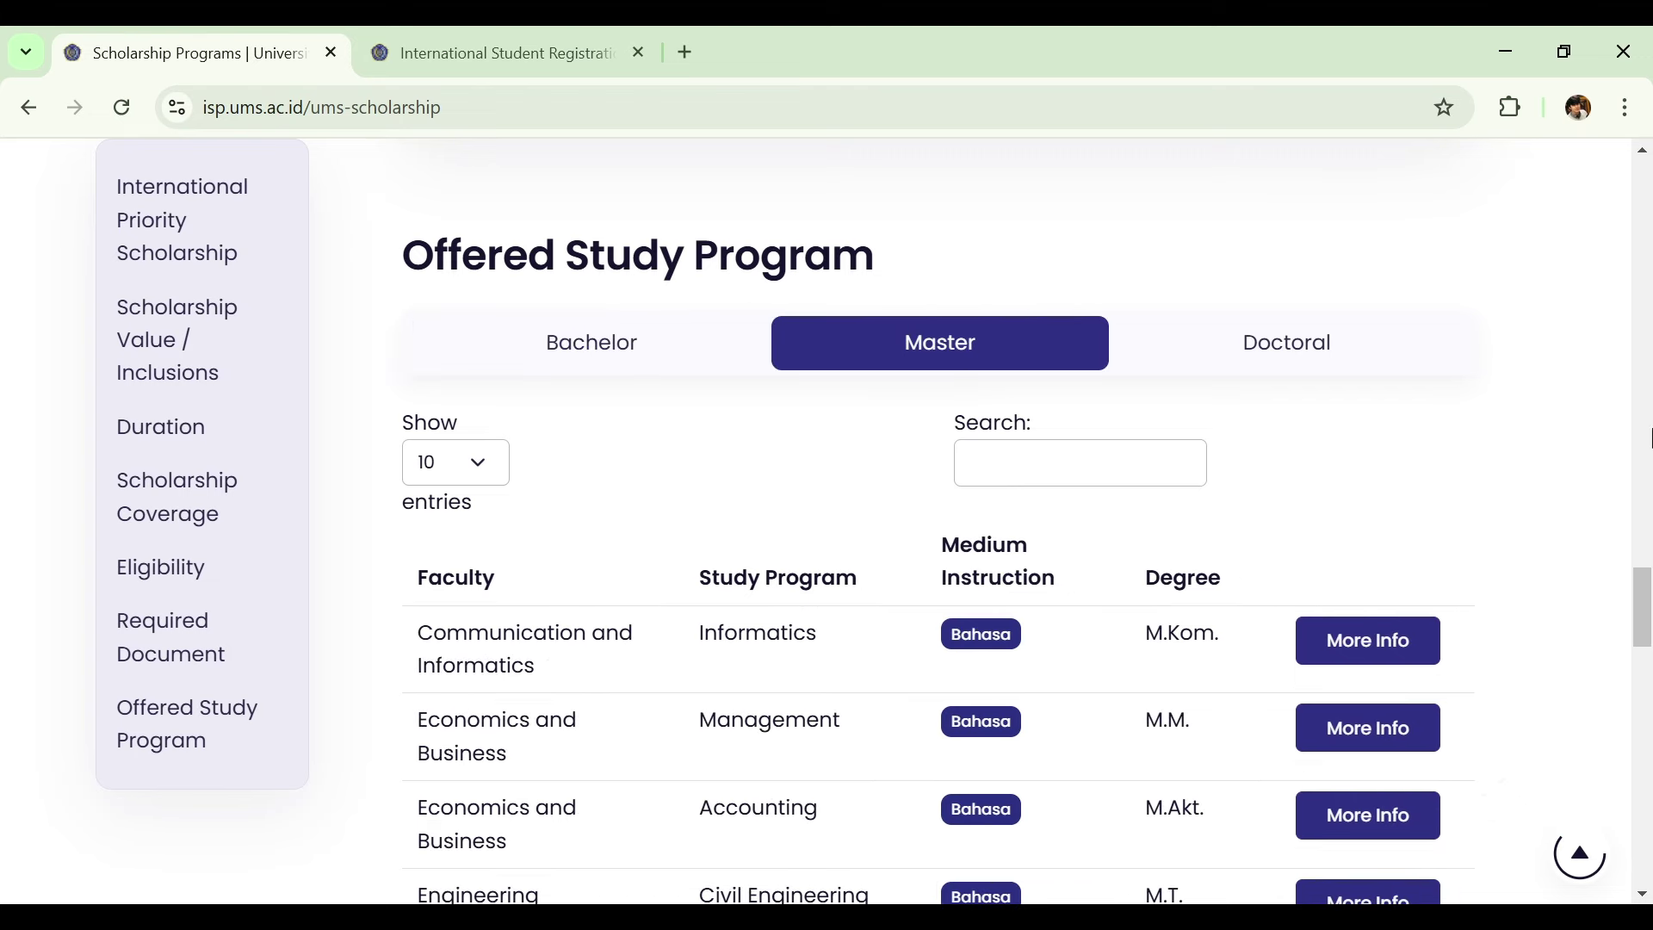
mouse_move(1639, 595)
mouse_down()
mouse_move(1633, 676)
mouse_move(1635, 595)
mouse_up()
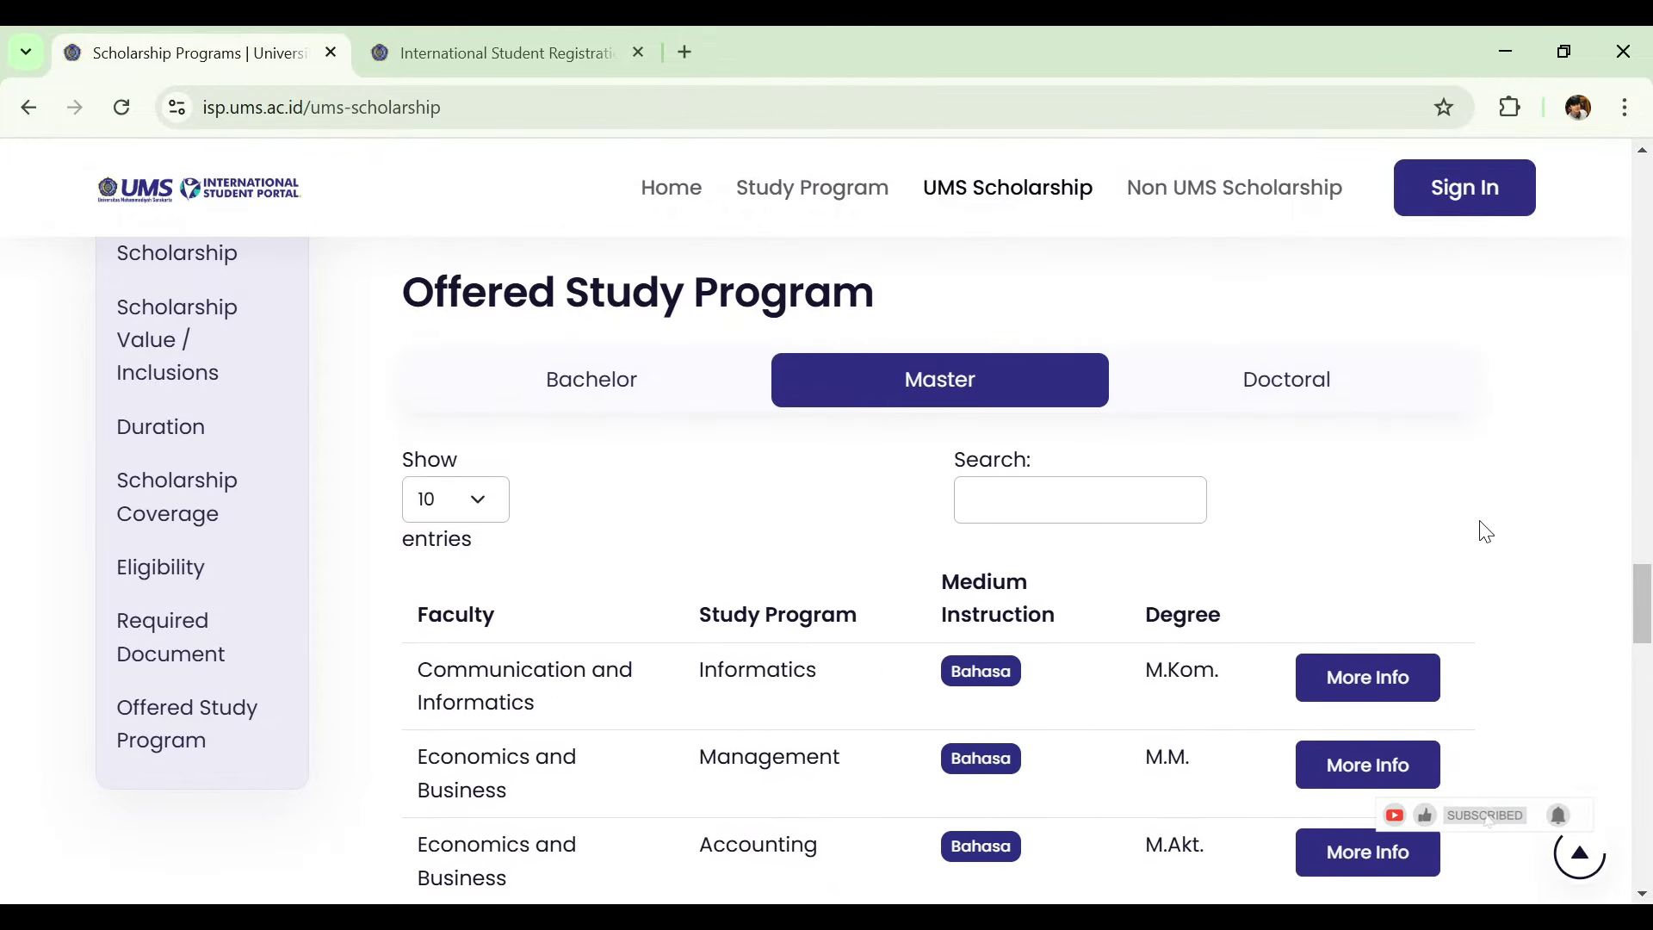
View the Doctoral study programs, then go to the portal sign-in page.
click(1316, 401)
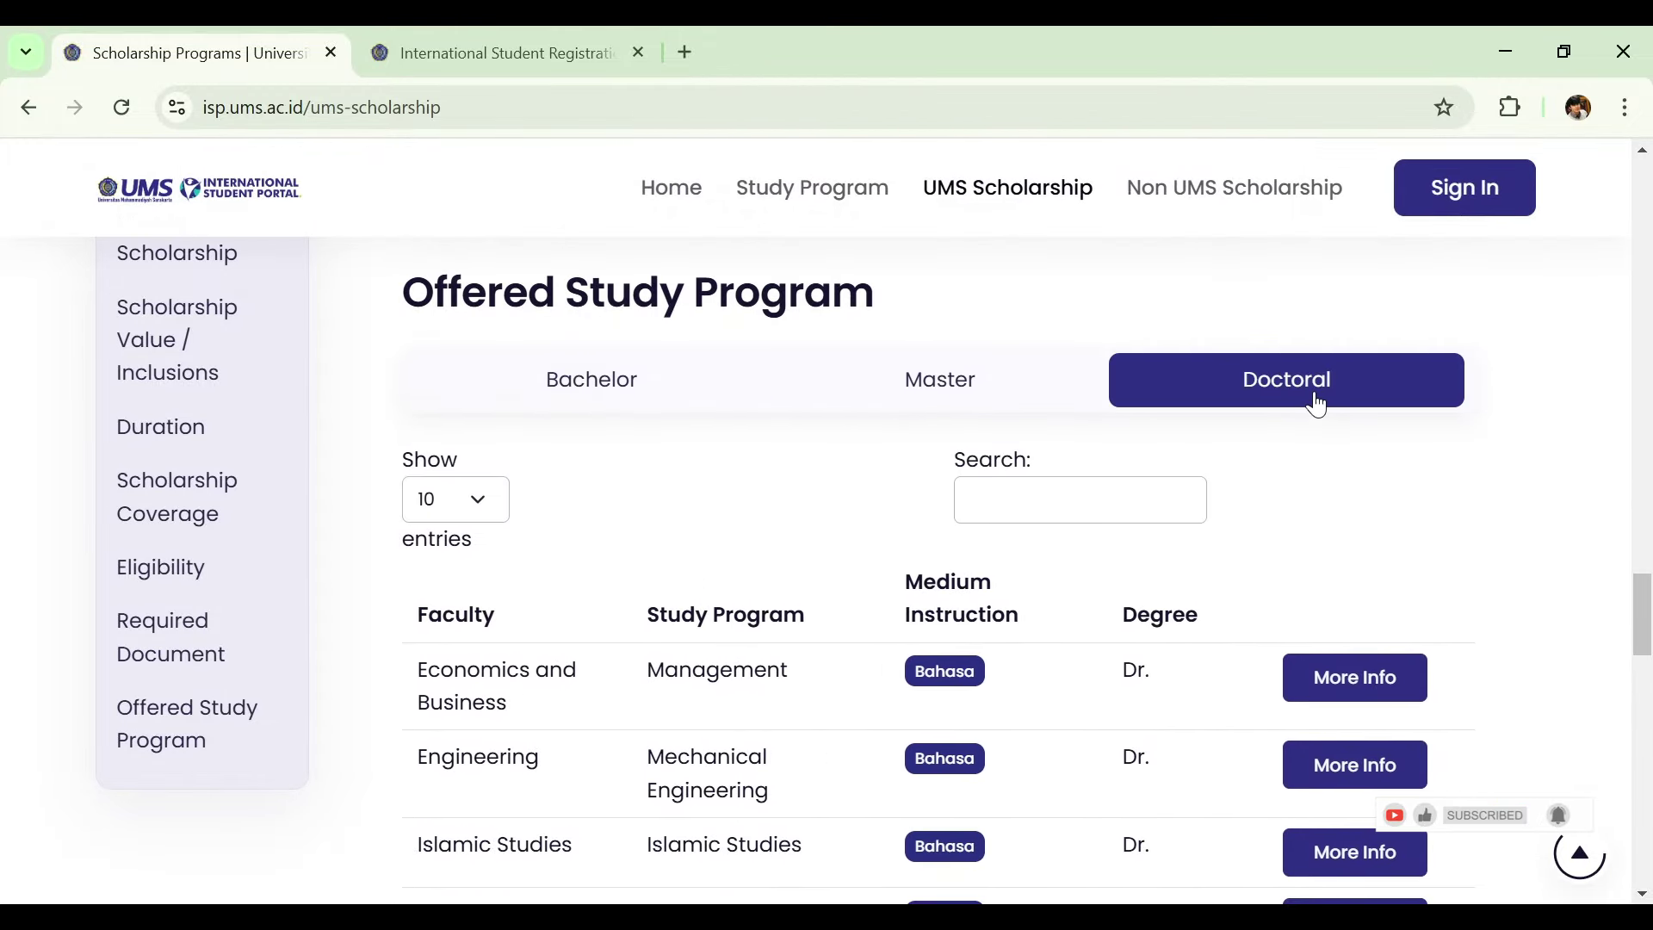
drag(1636, 607, 1636, 164)
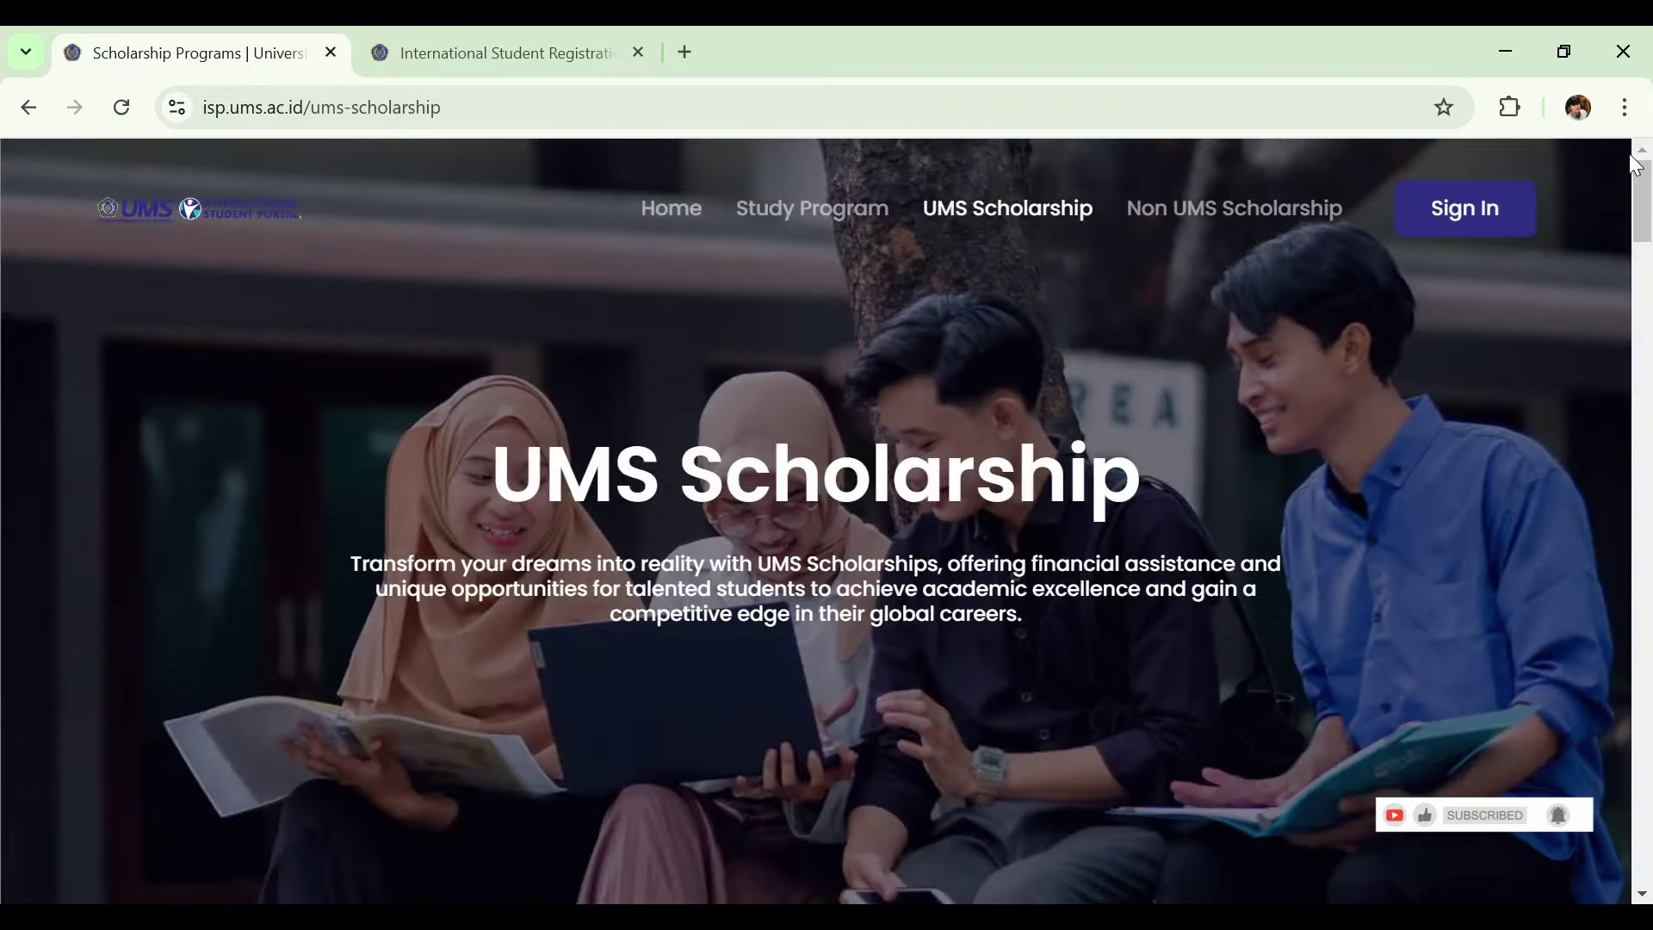
click(1464, 200)
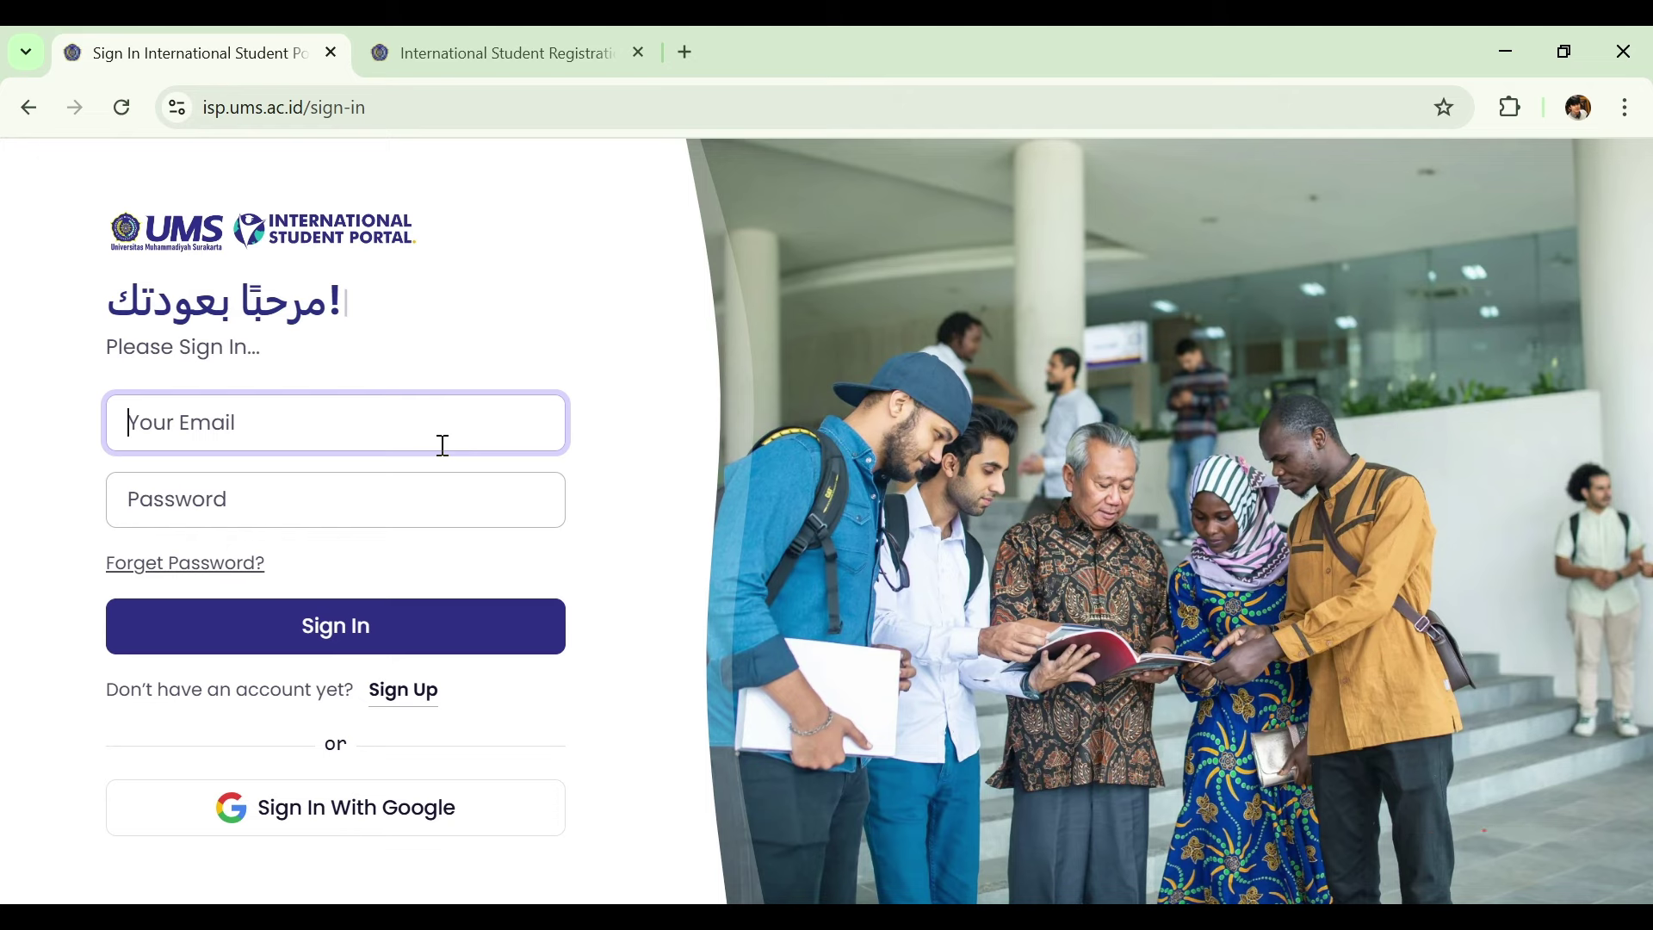
Submit the Sign Up form with a pasted email and password, which is rejected as already registered.
click(418, 702)
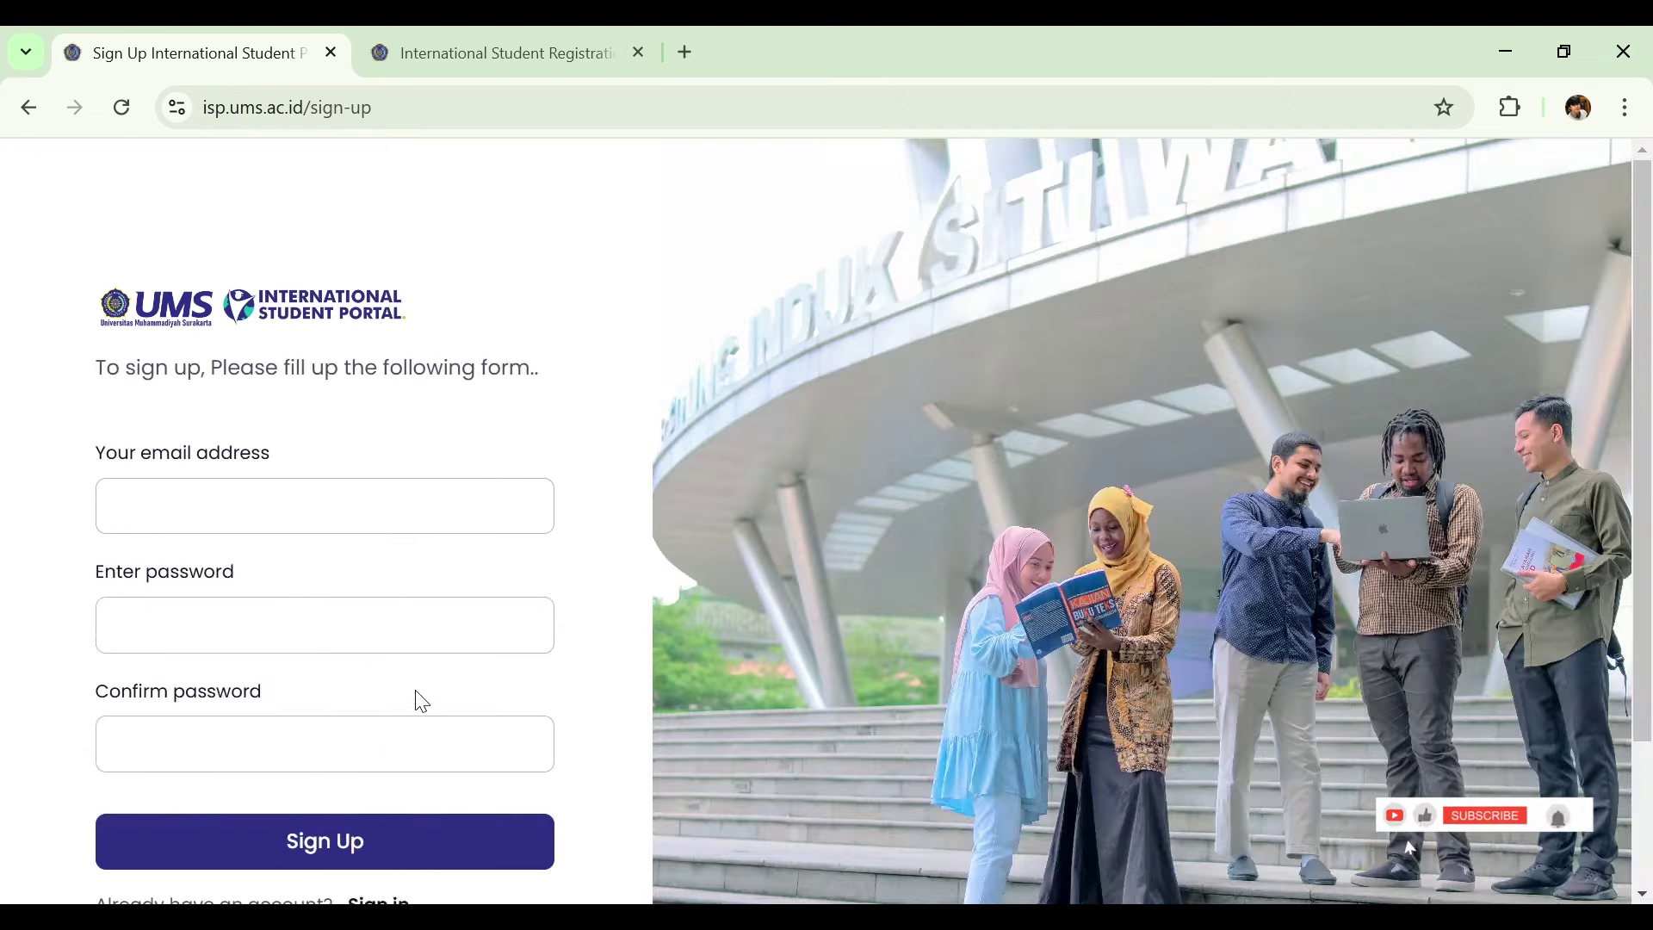
click(594, 257)
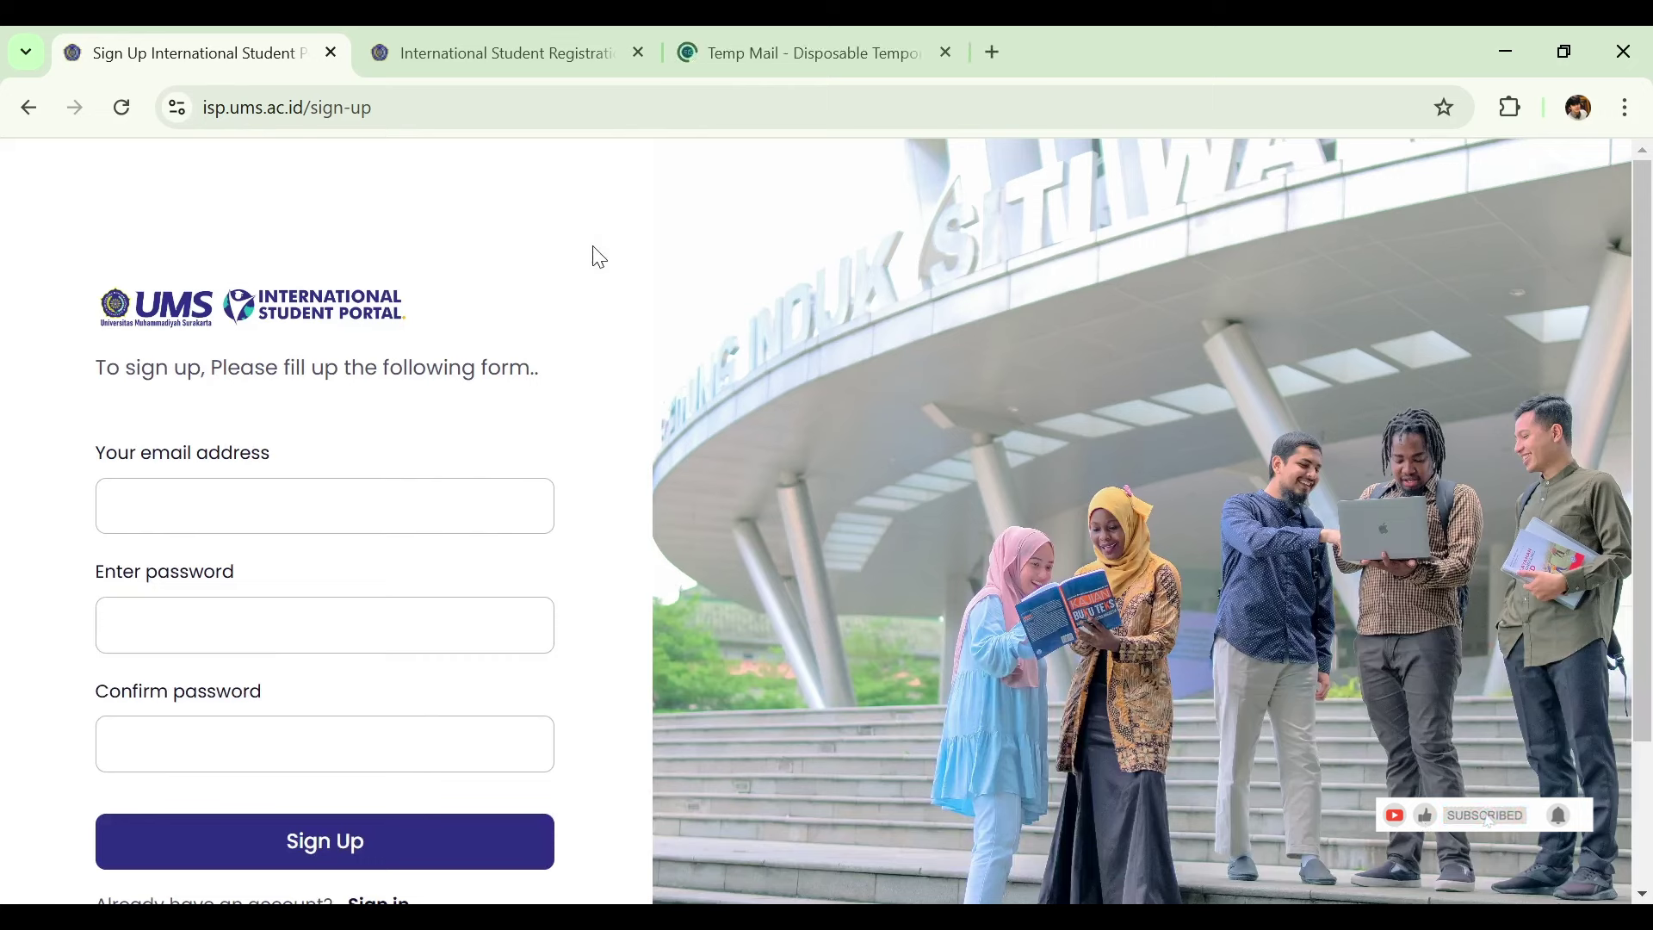
click(393, 482)
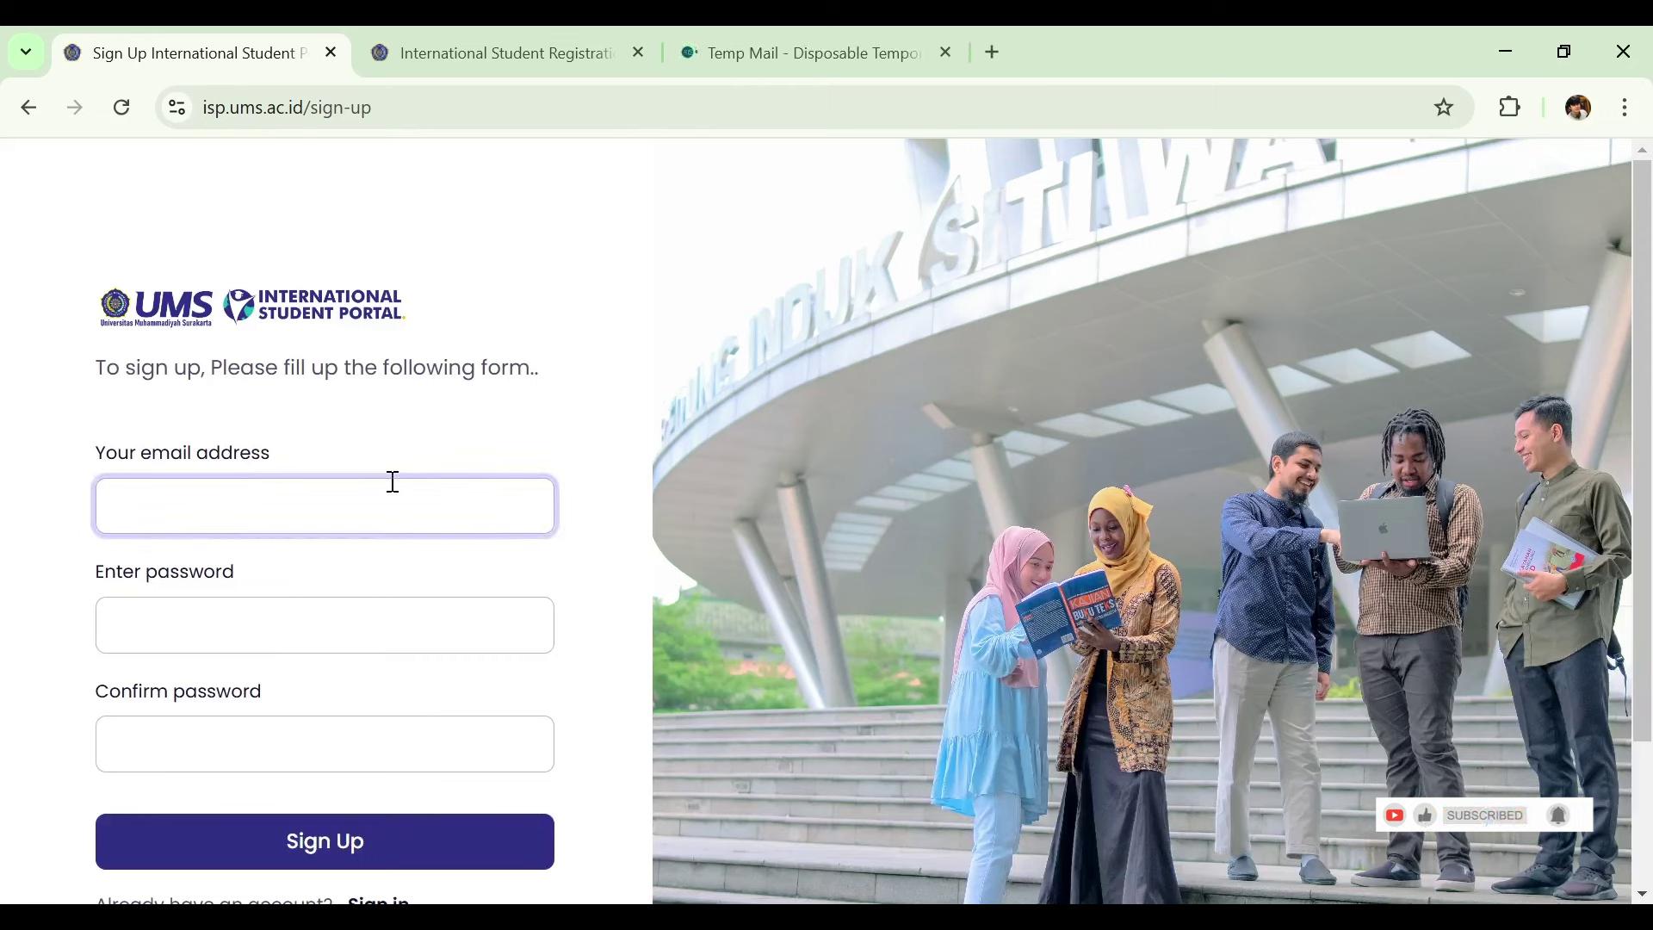
key(ctrl+v)
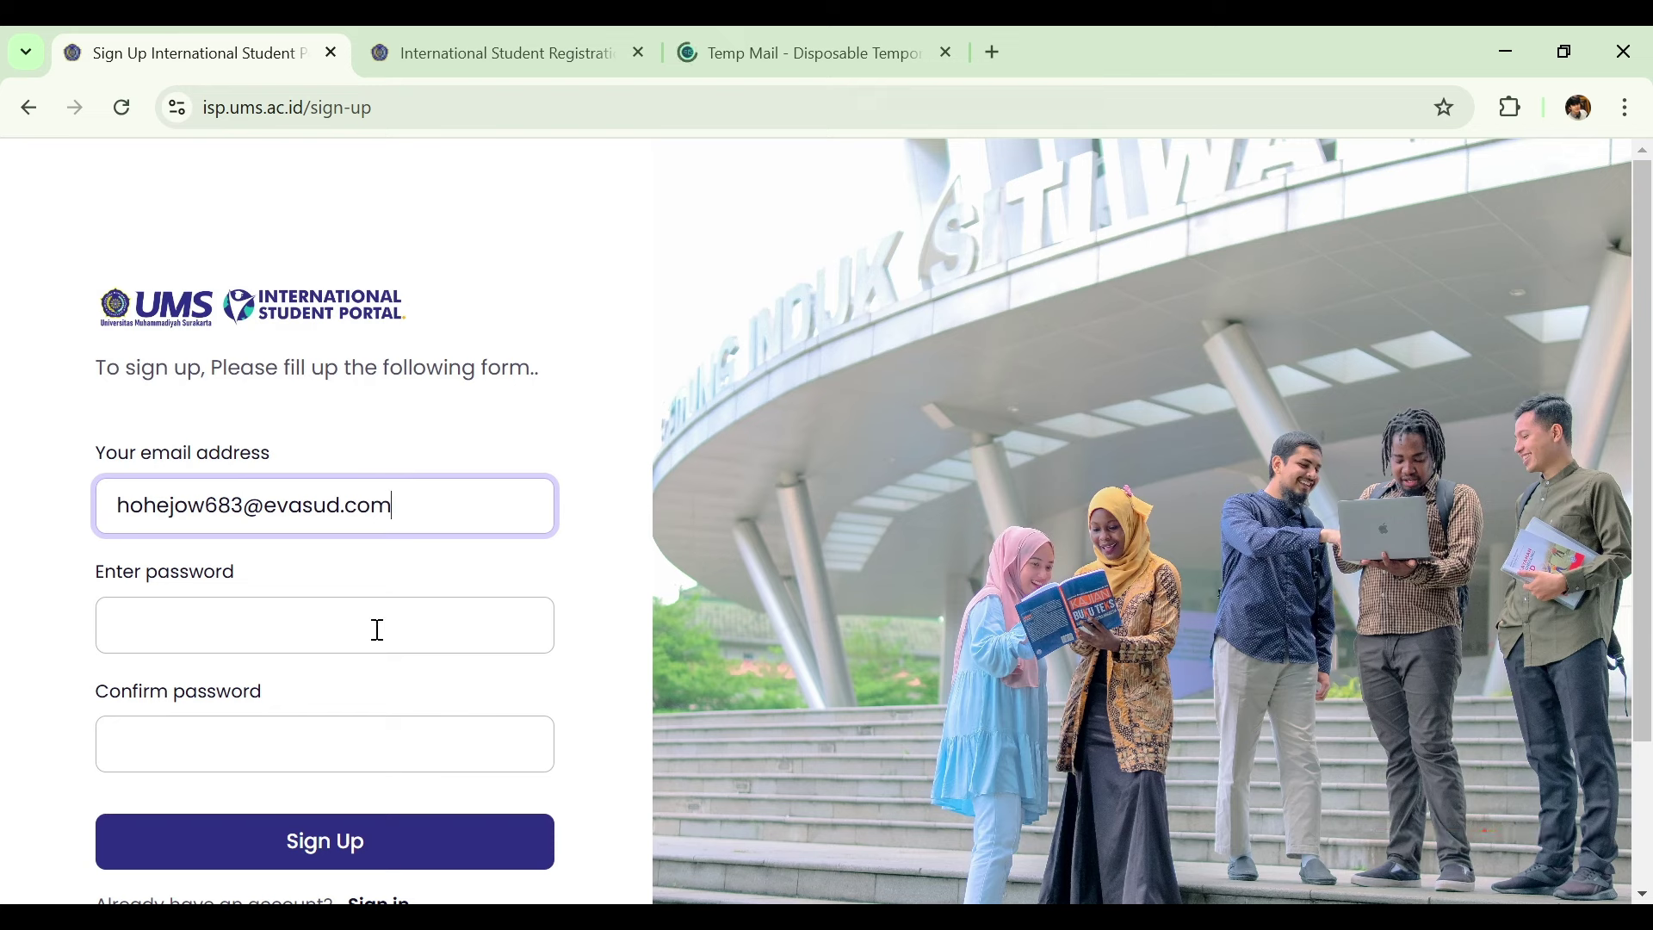
click(377, 630)
text(•••••••)
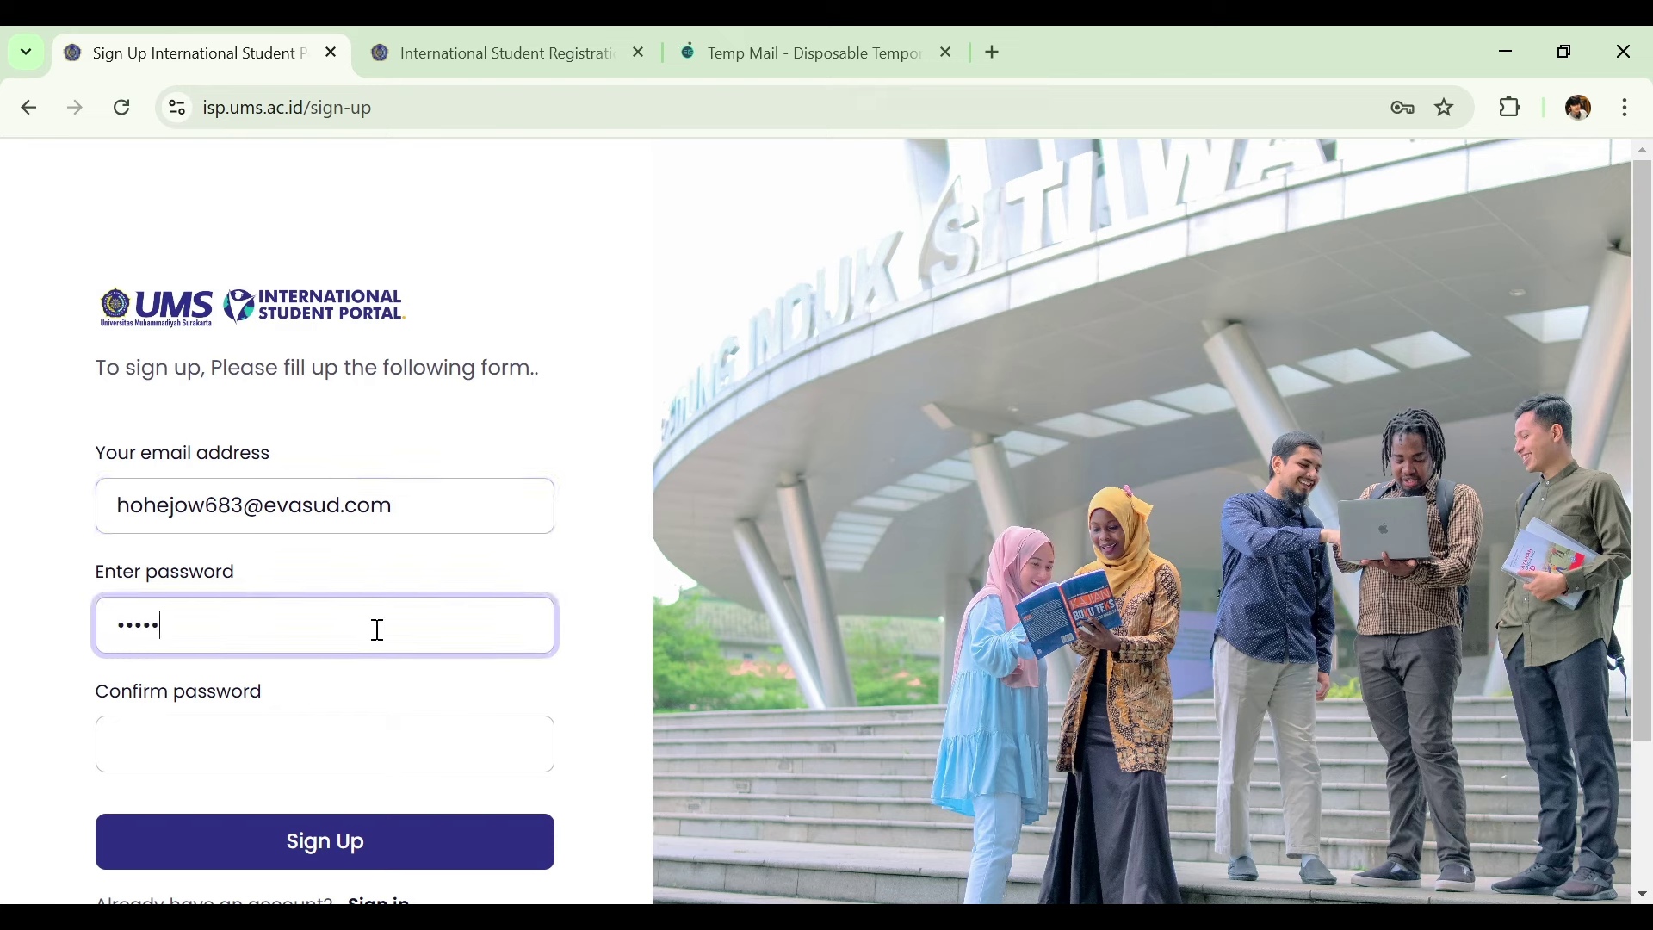
text(•)
click(406, 734)
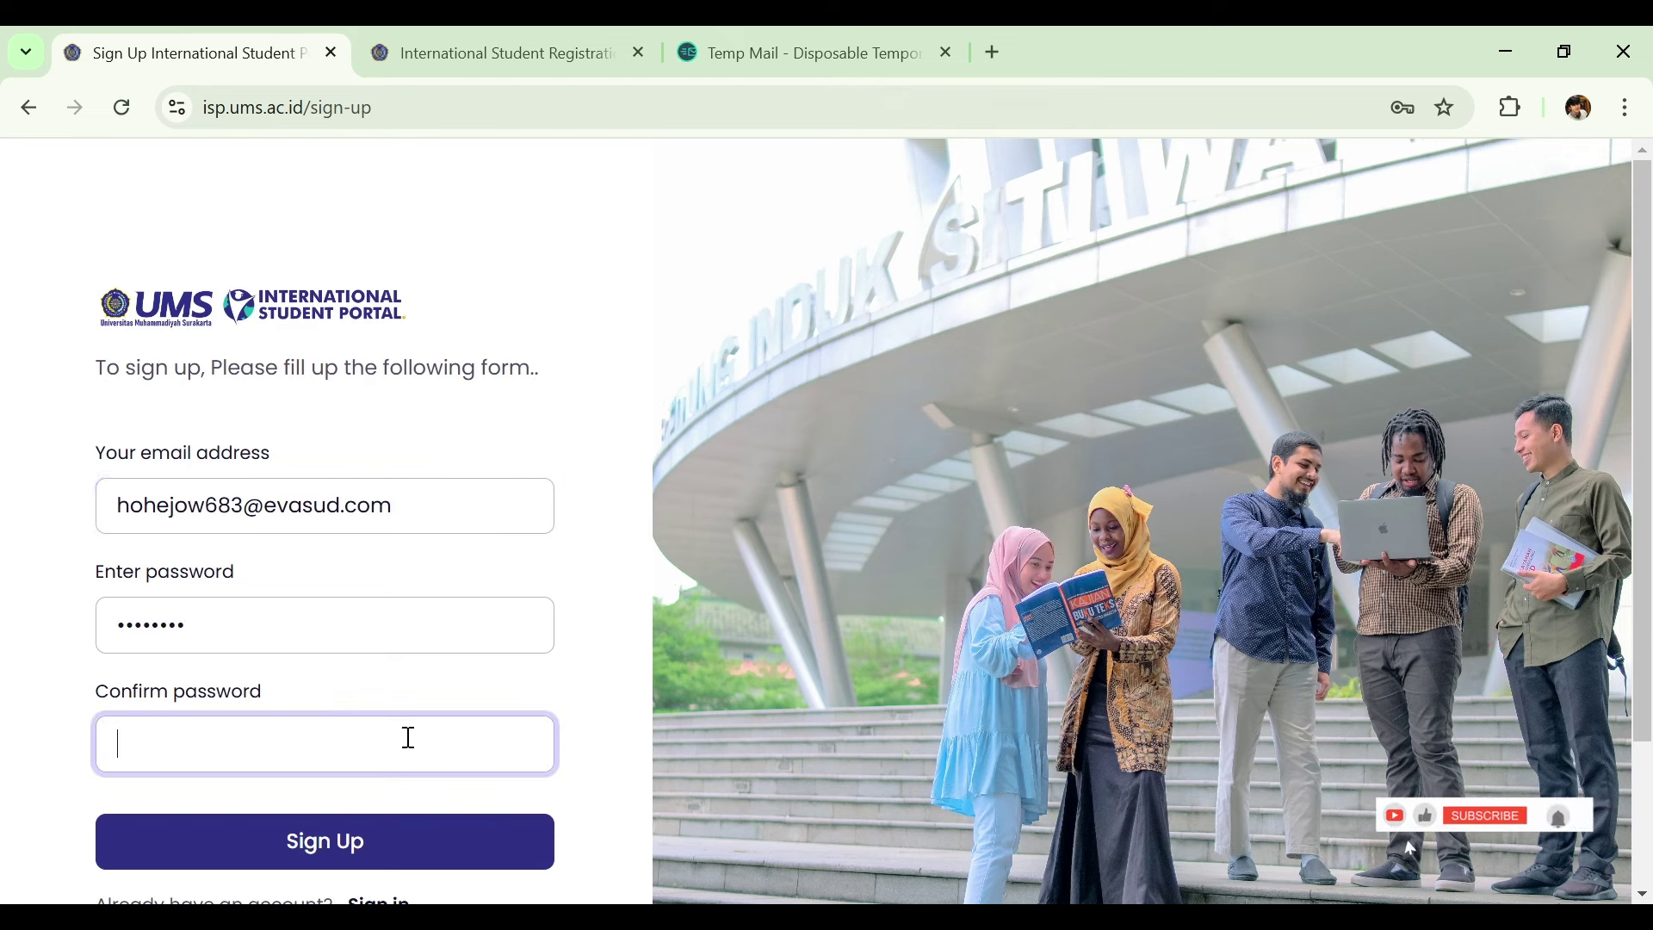
text(••••••••)
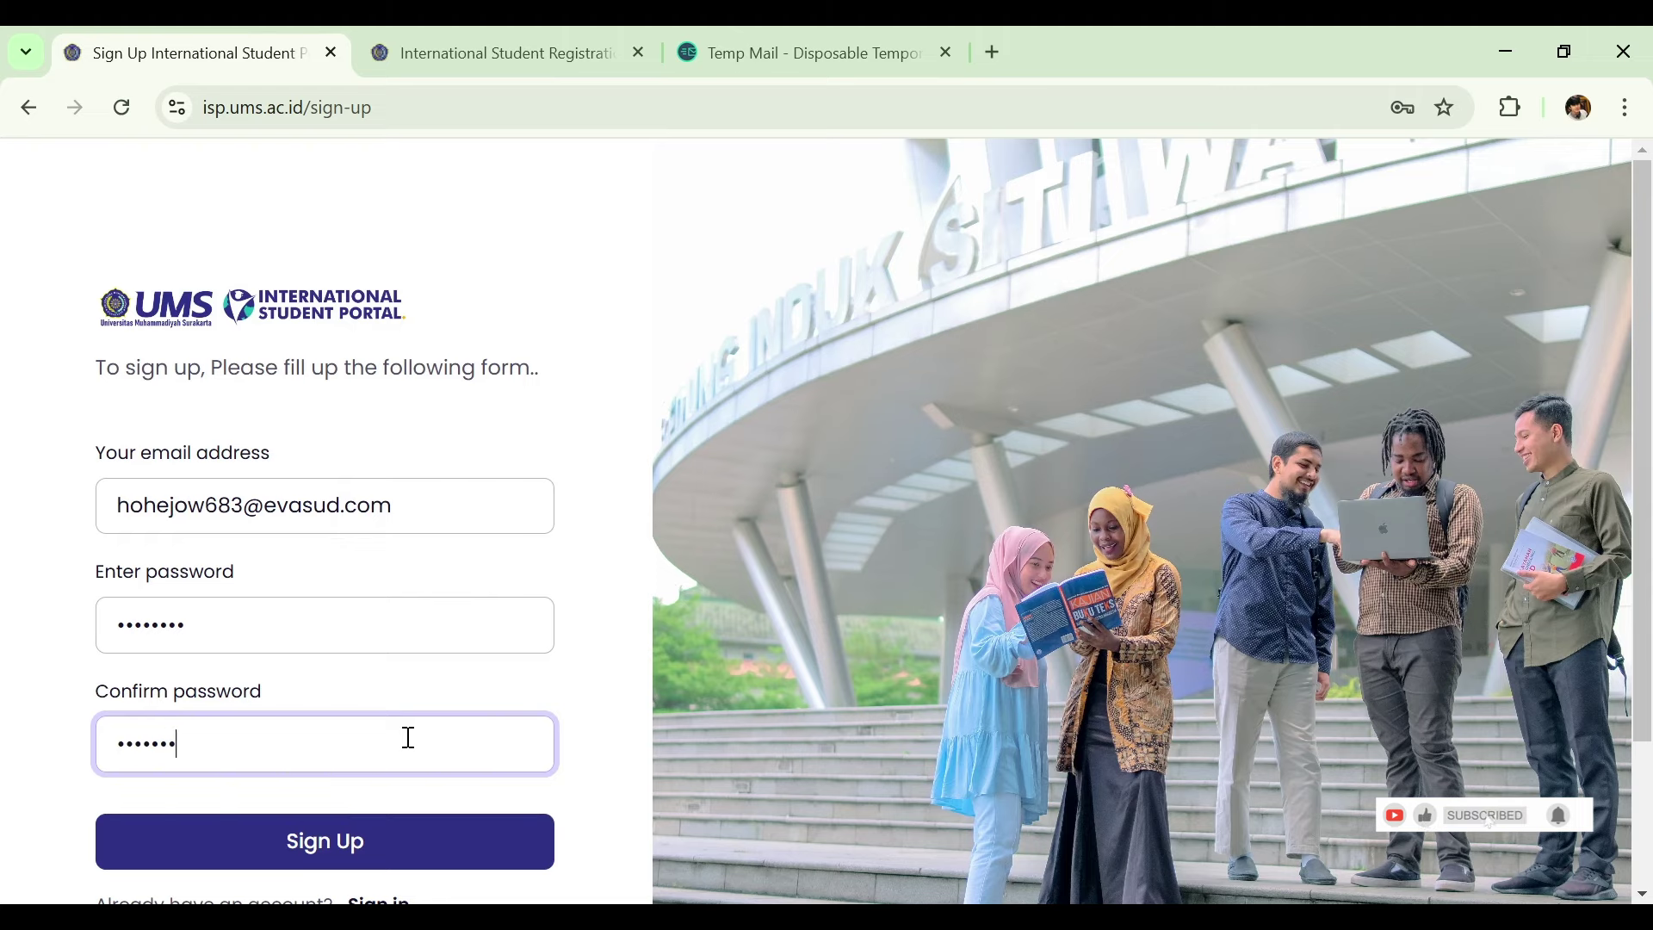
click(375, 837)
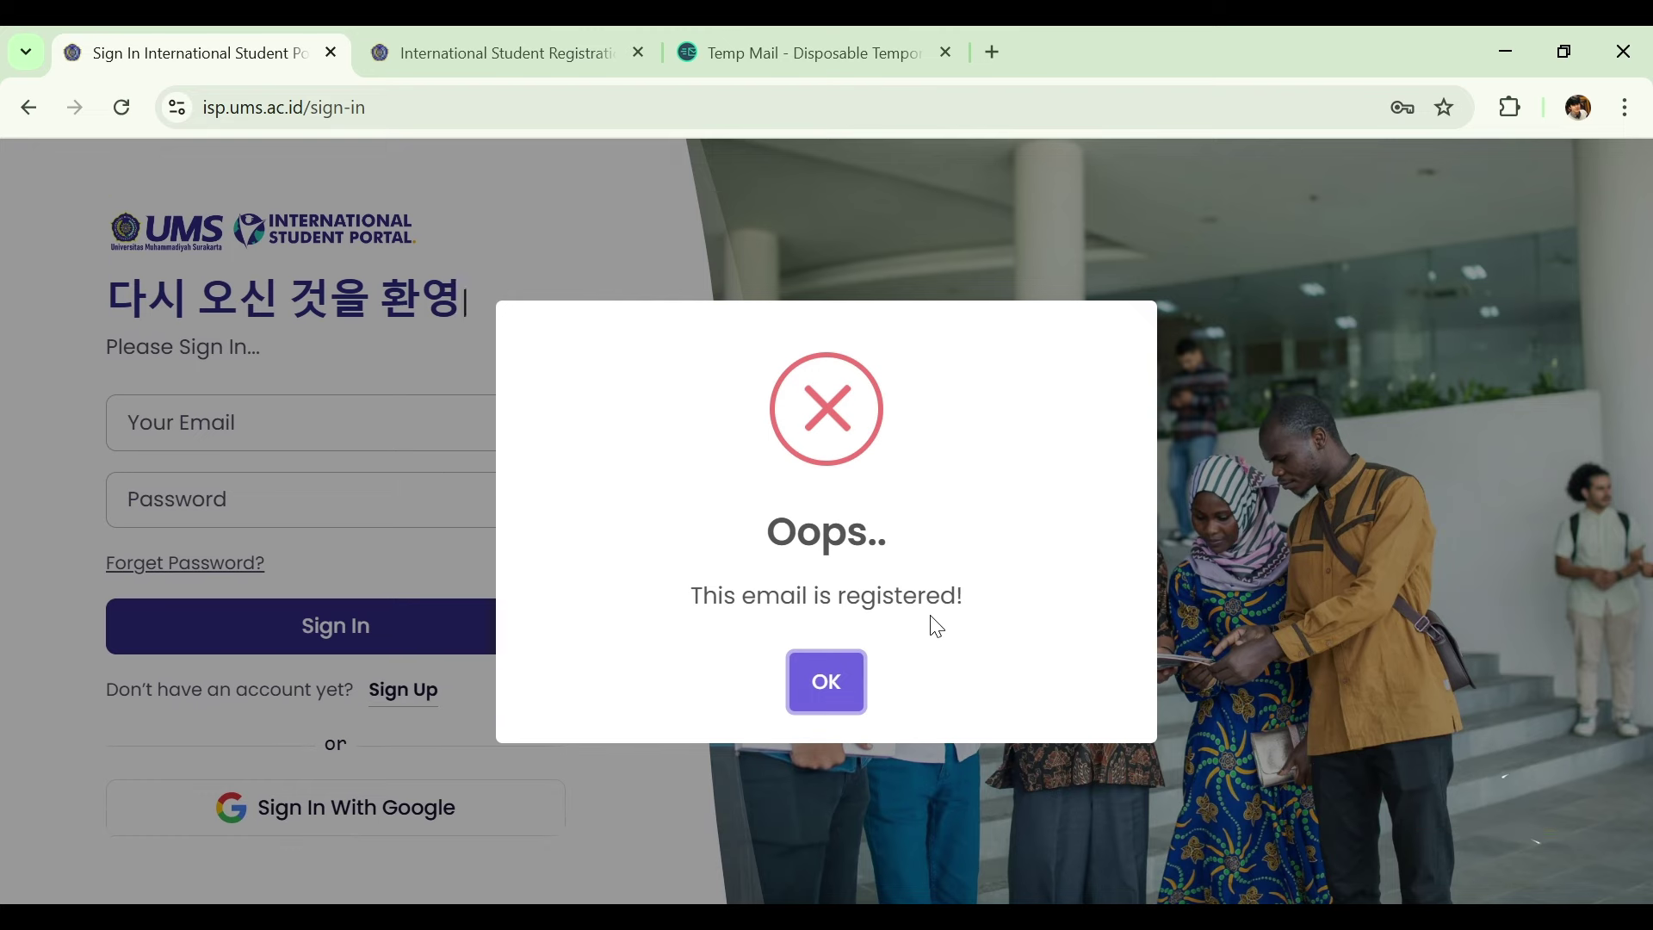
Dismiss the error and sign in with the registered account's email and password.
click(818, 683)
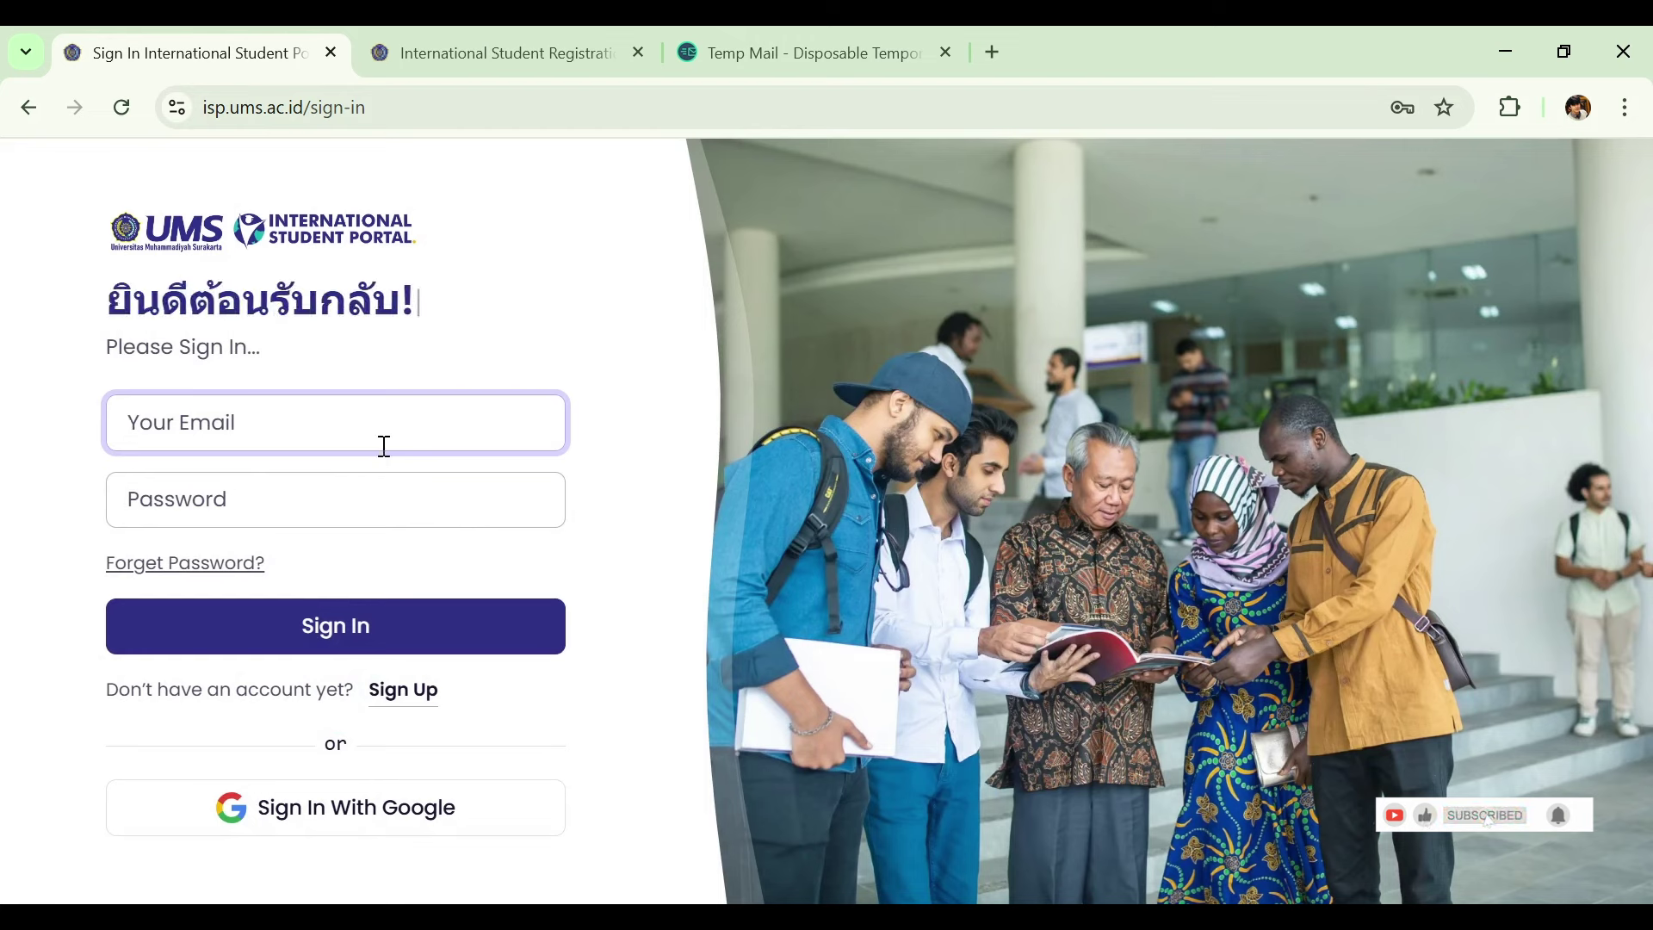
key(ctrl+v)
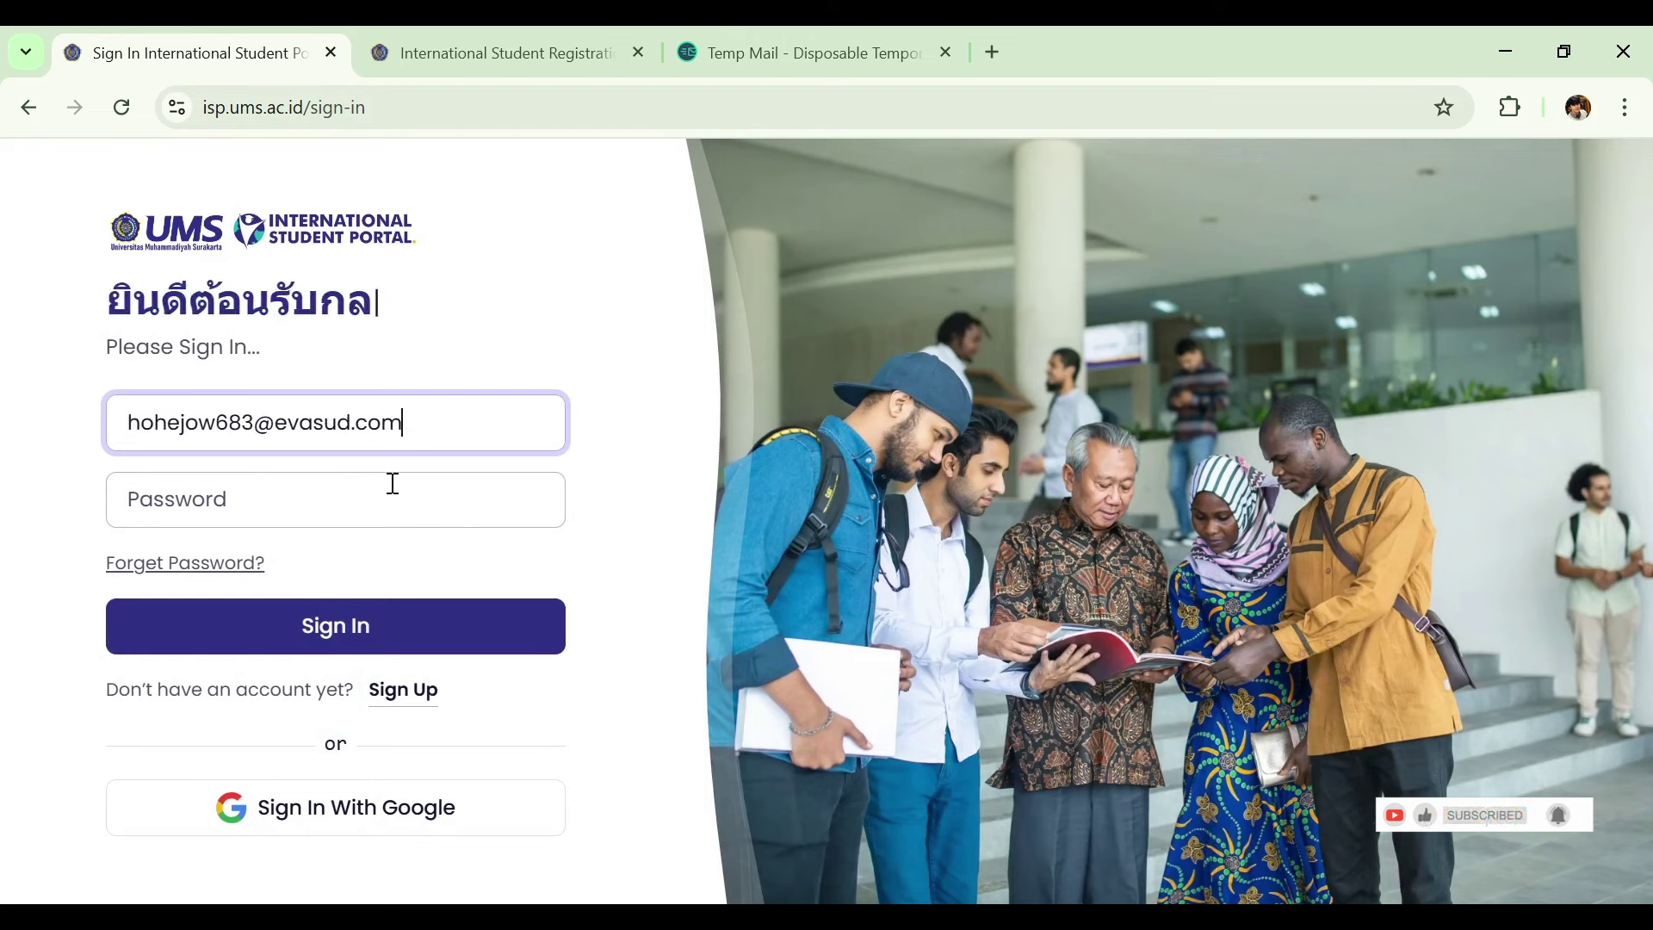
click(392, 483)
text(••••••••)
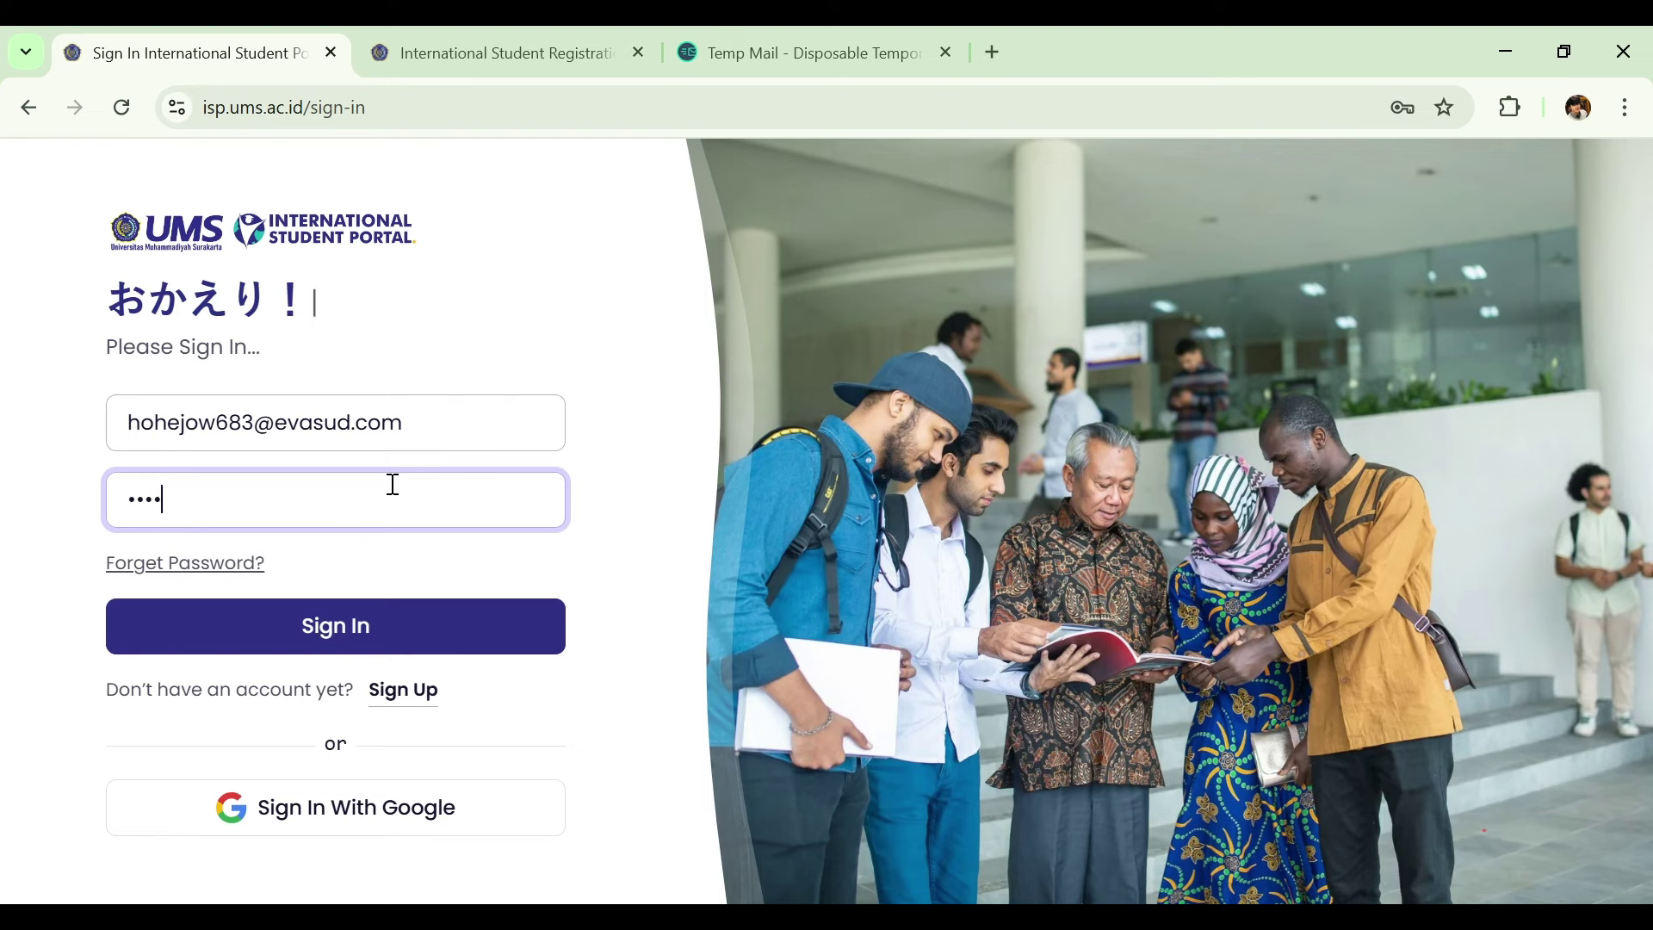
click(422, 638)
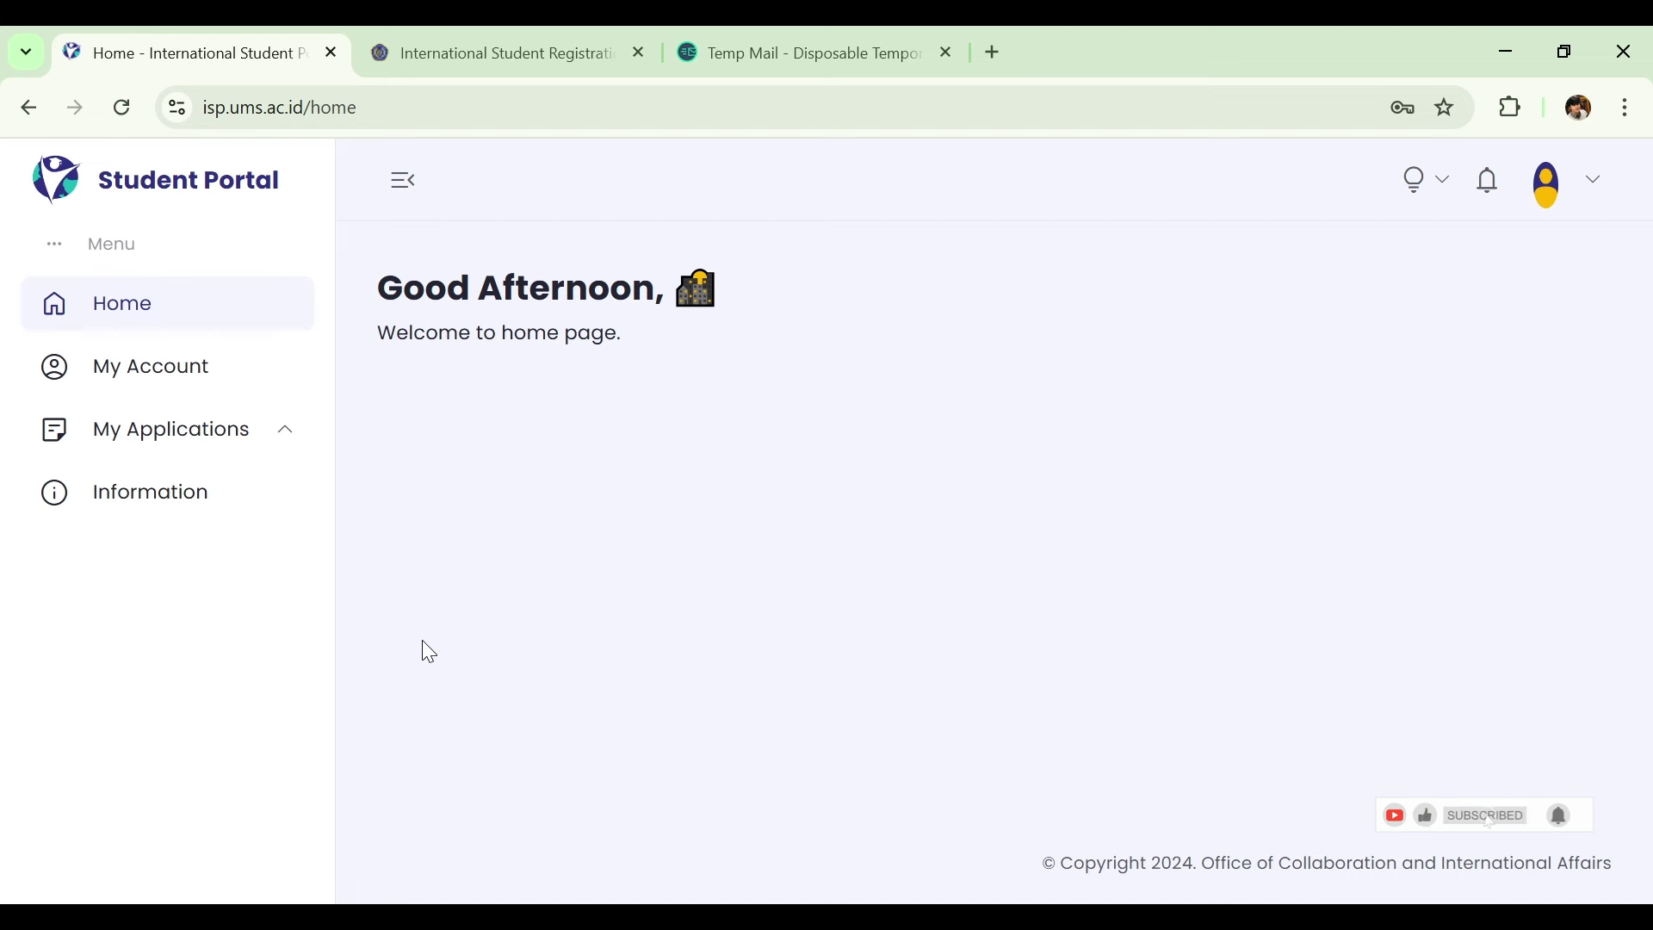
Open the My Account page and upload a passport photo.
click(185, 392)
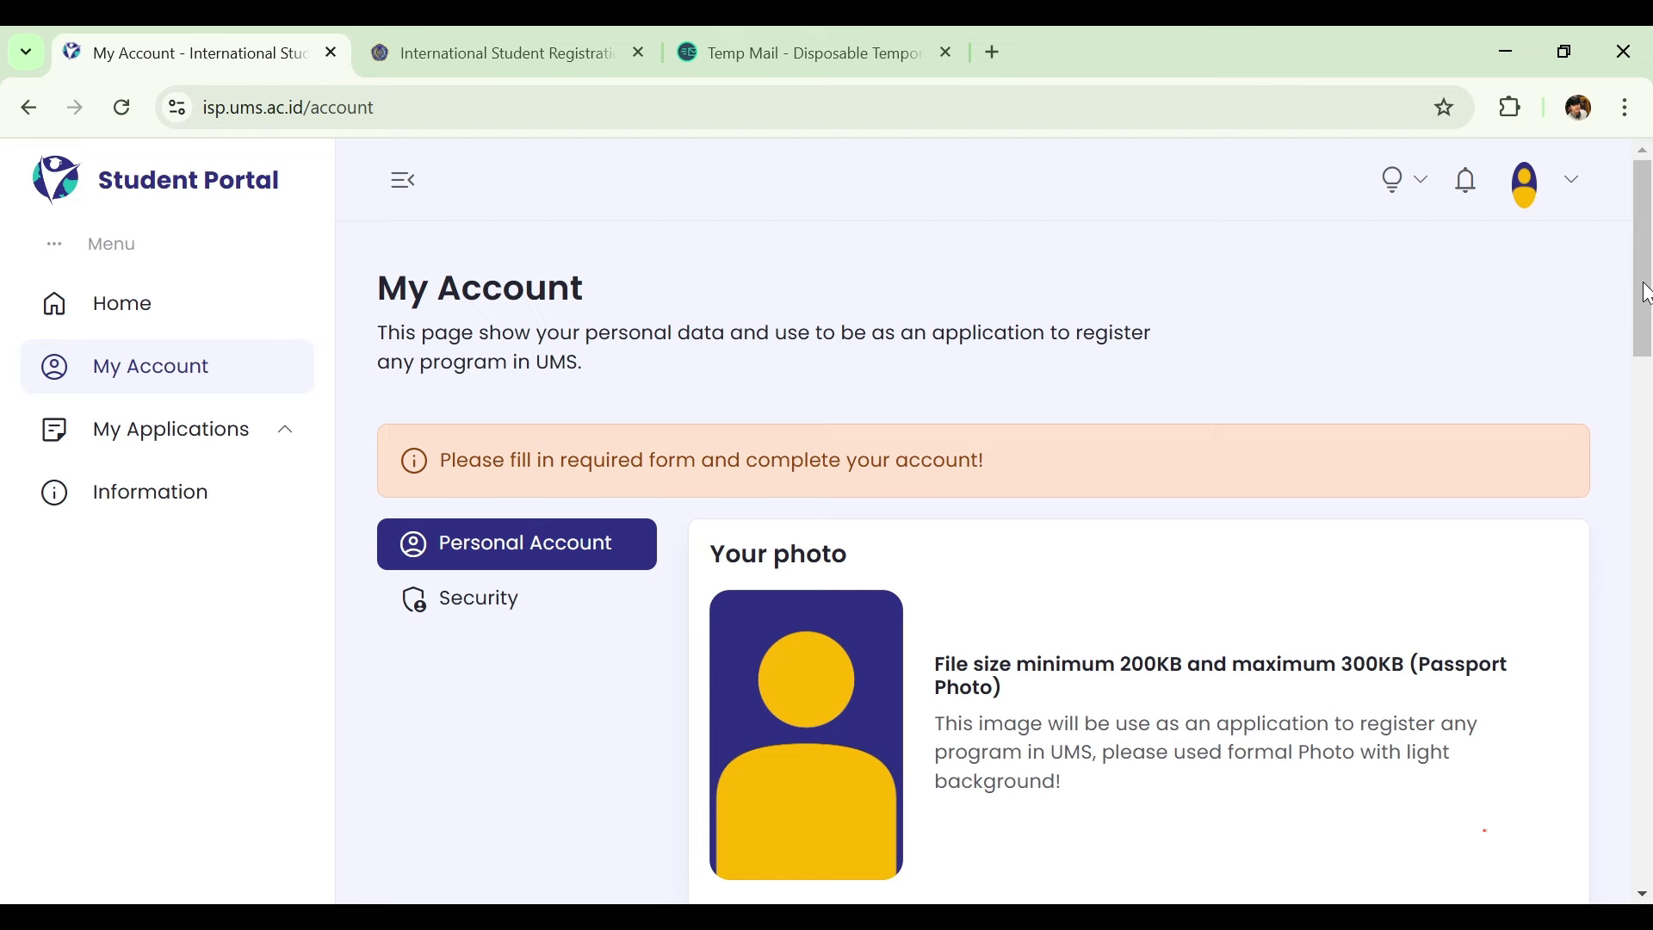
drag(1646, 293, 1613, 461)
click(812, 452)
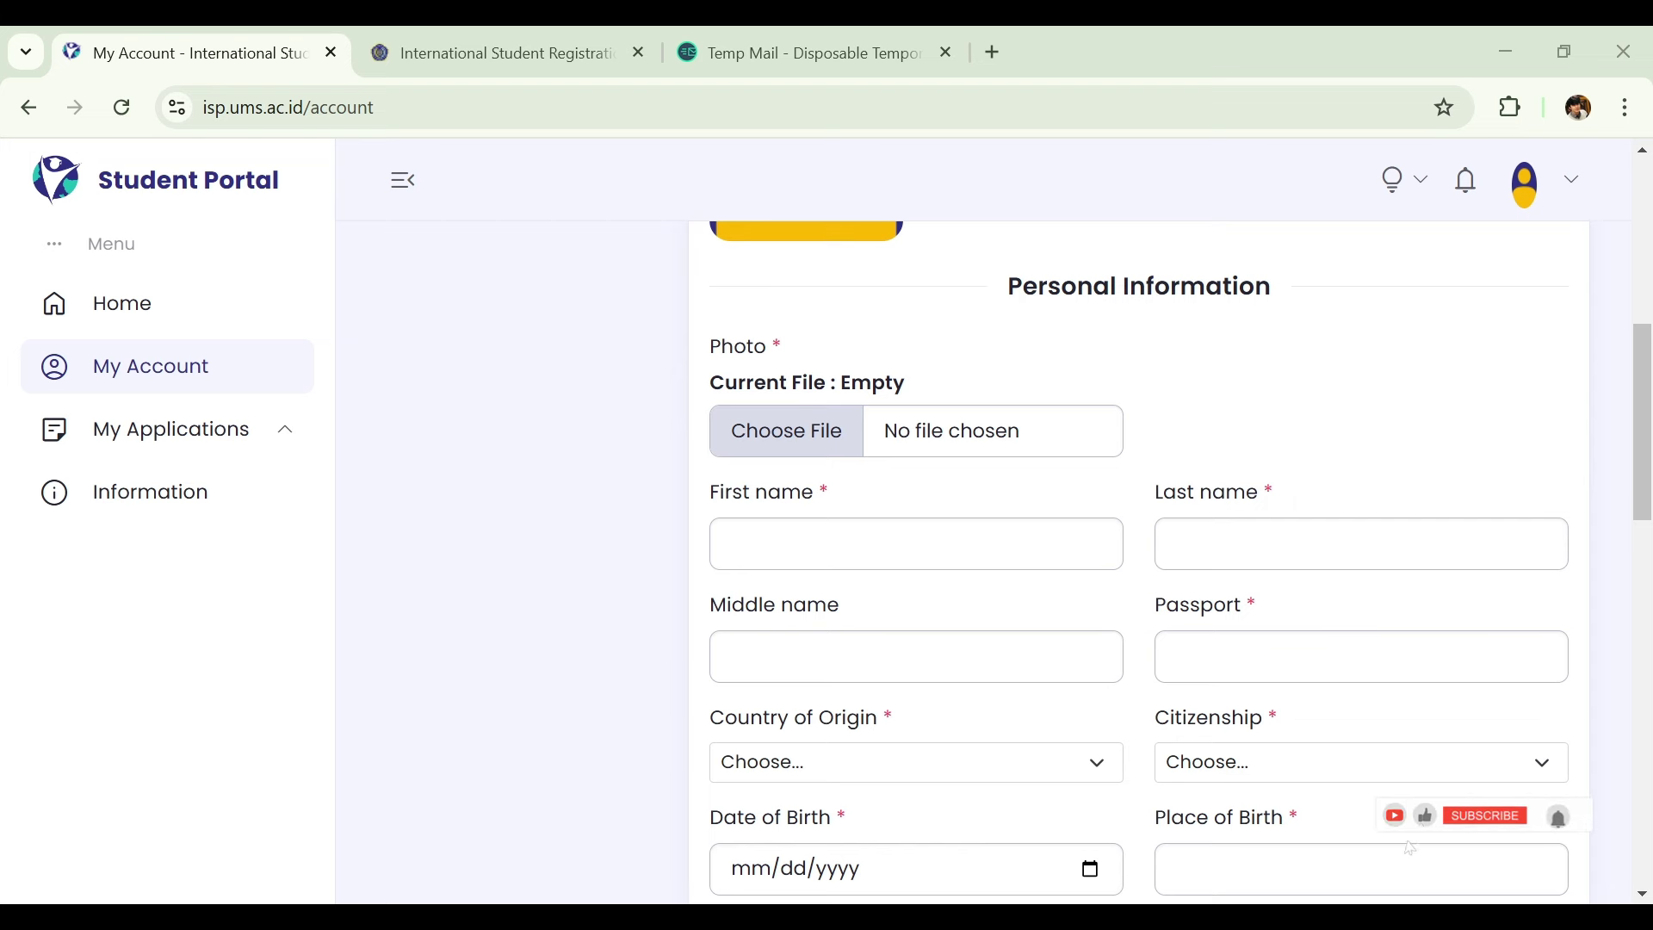
key(Return)
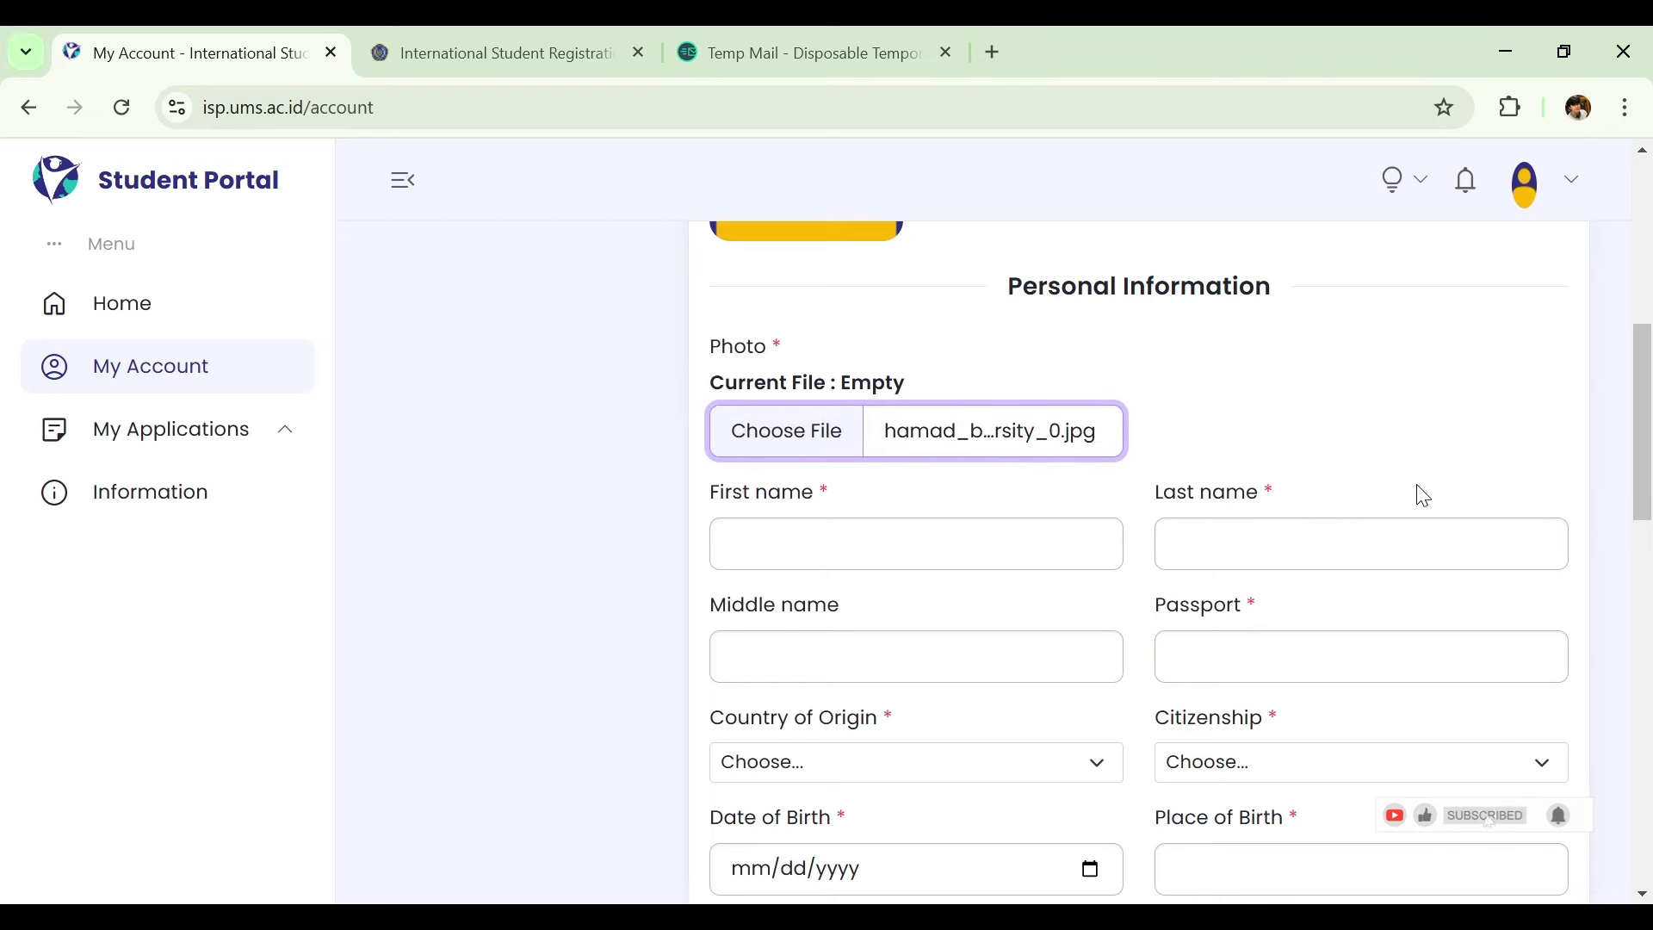
drag(1649, 314, 1586, 472)
Enter the applicant's first name, last name and passport number in Personal Information.
click(920, 417)
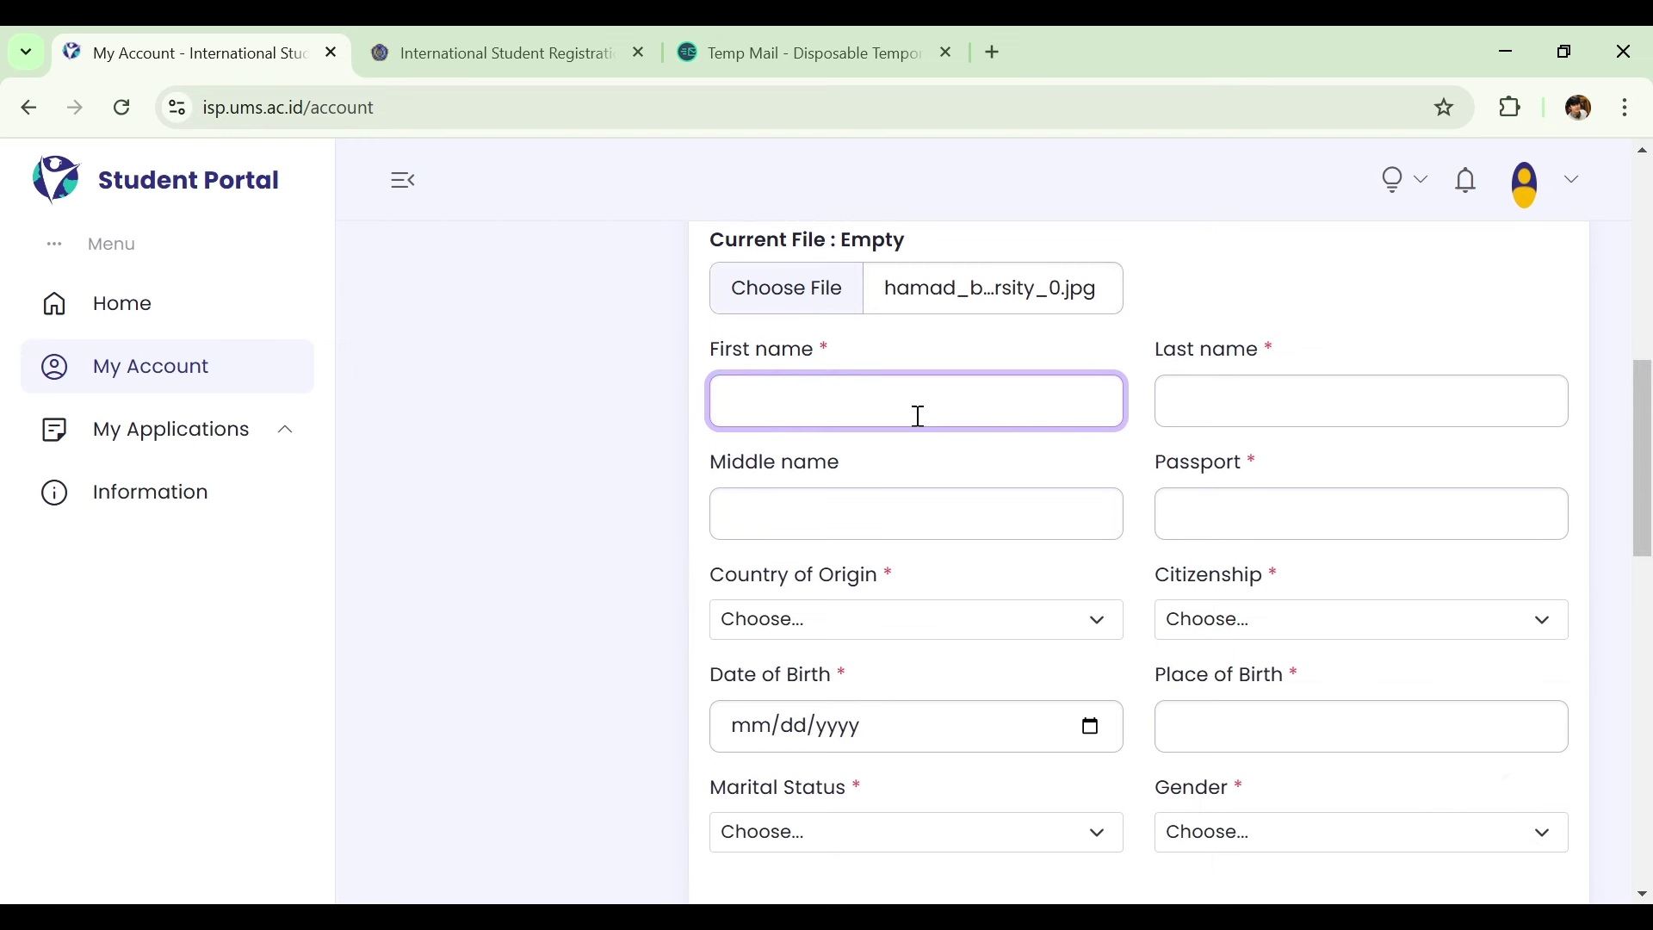
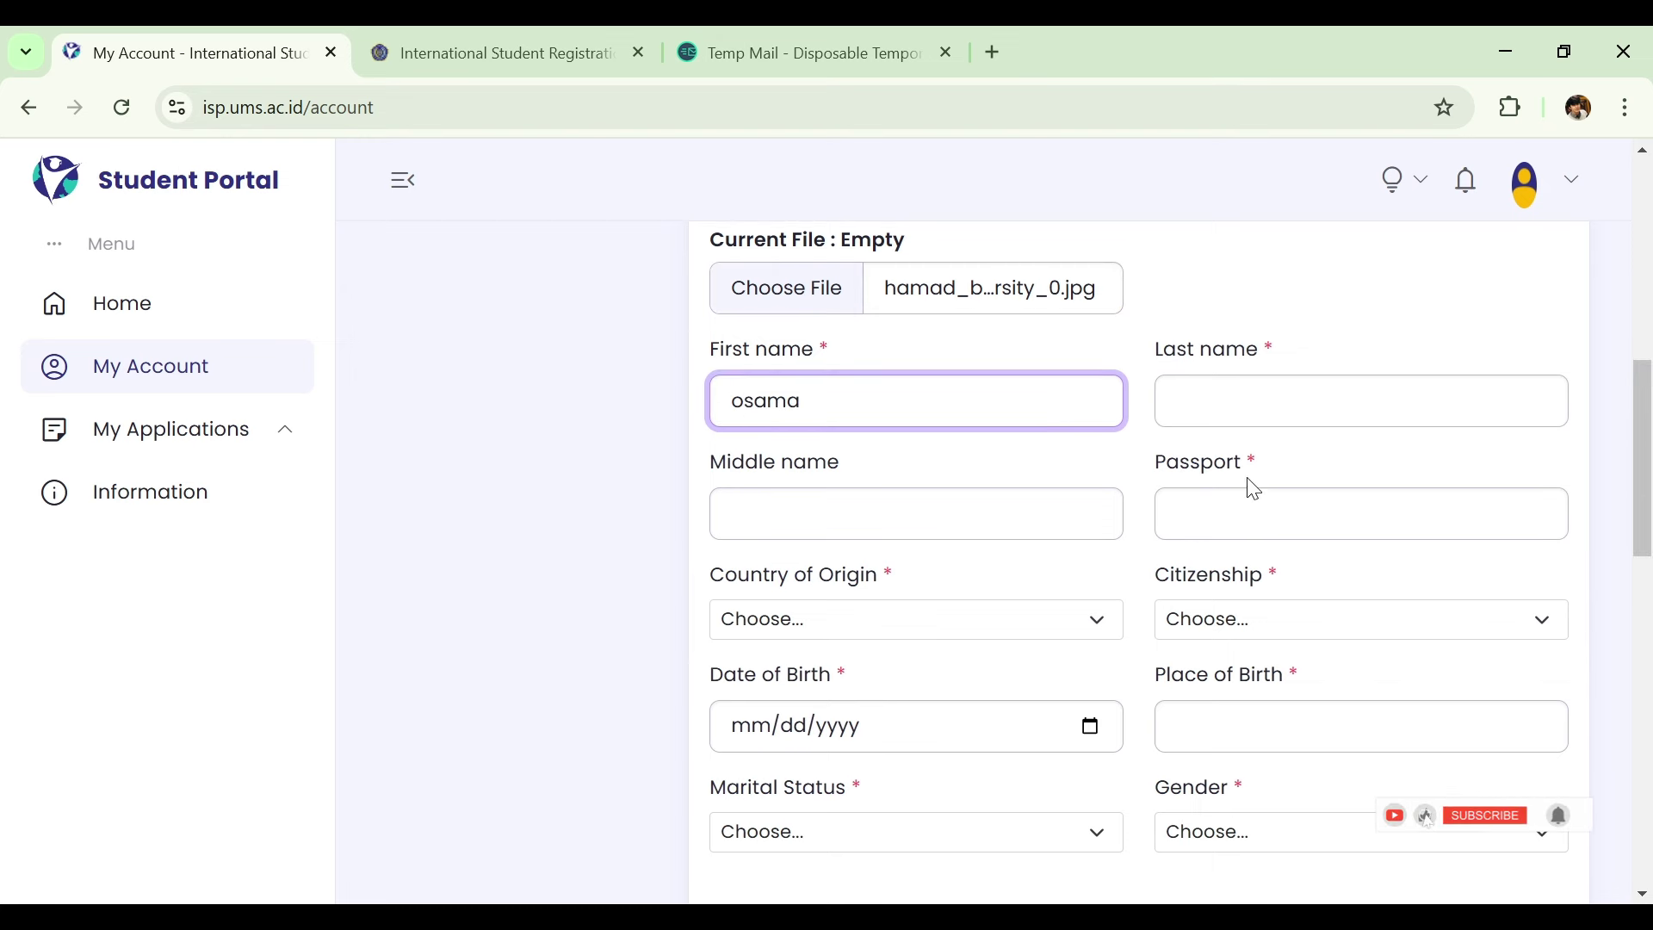
click(1250, 411)
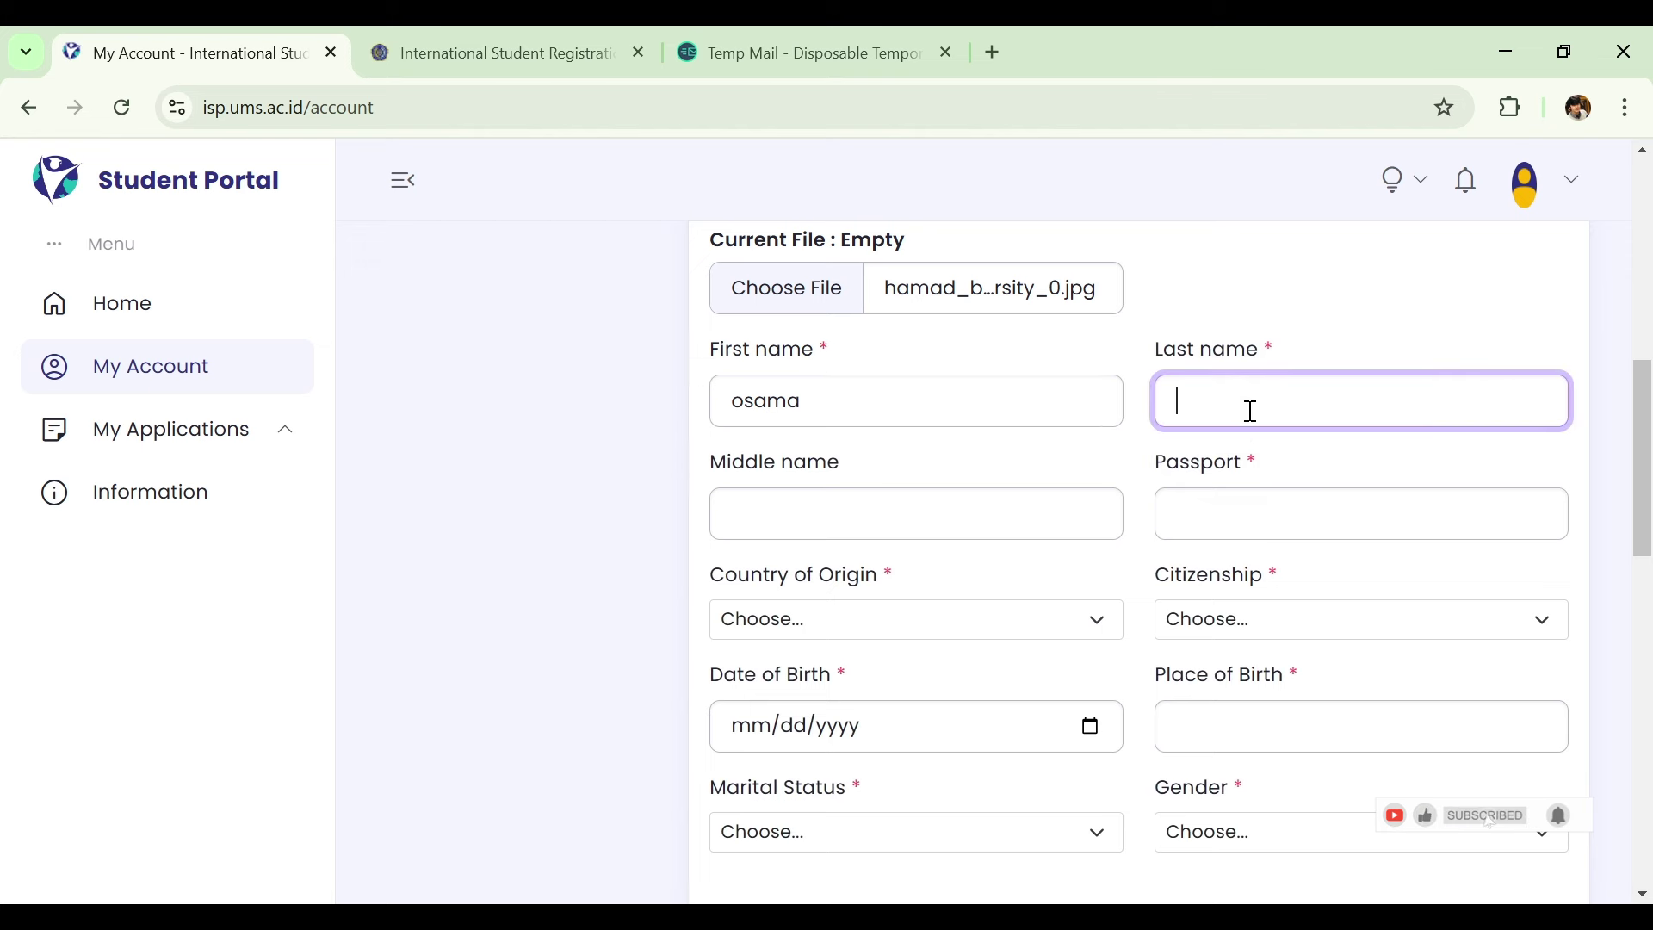
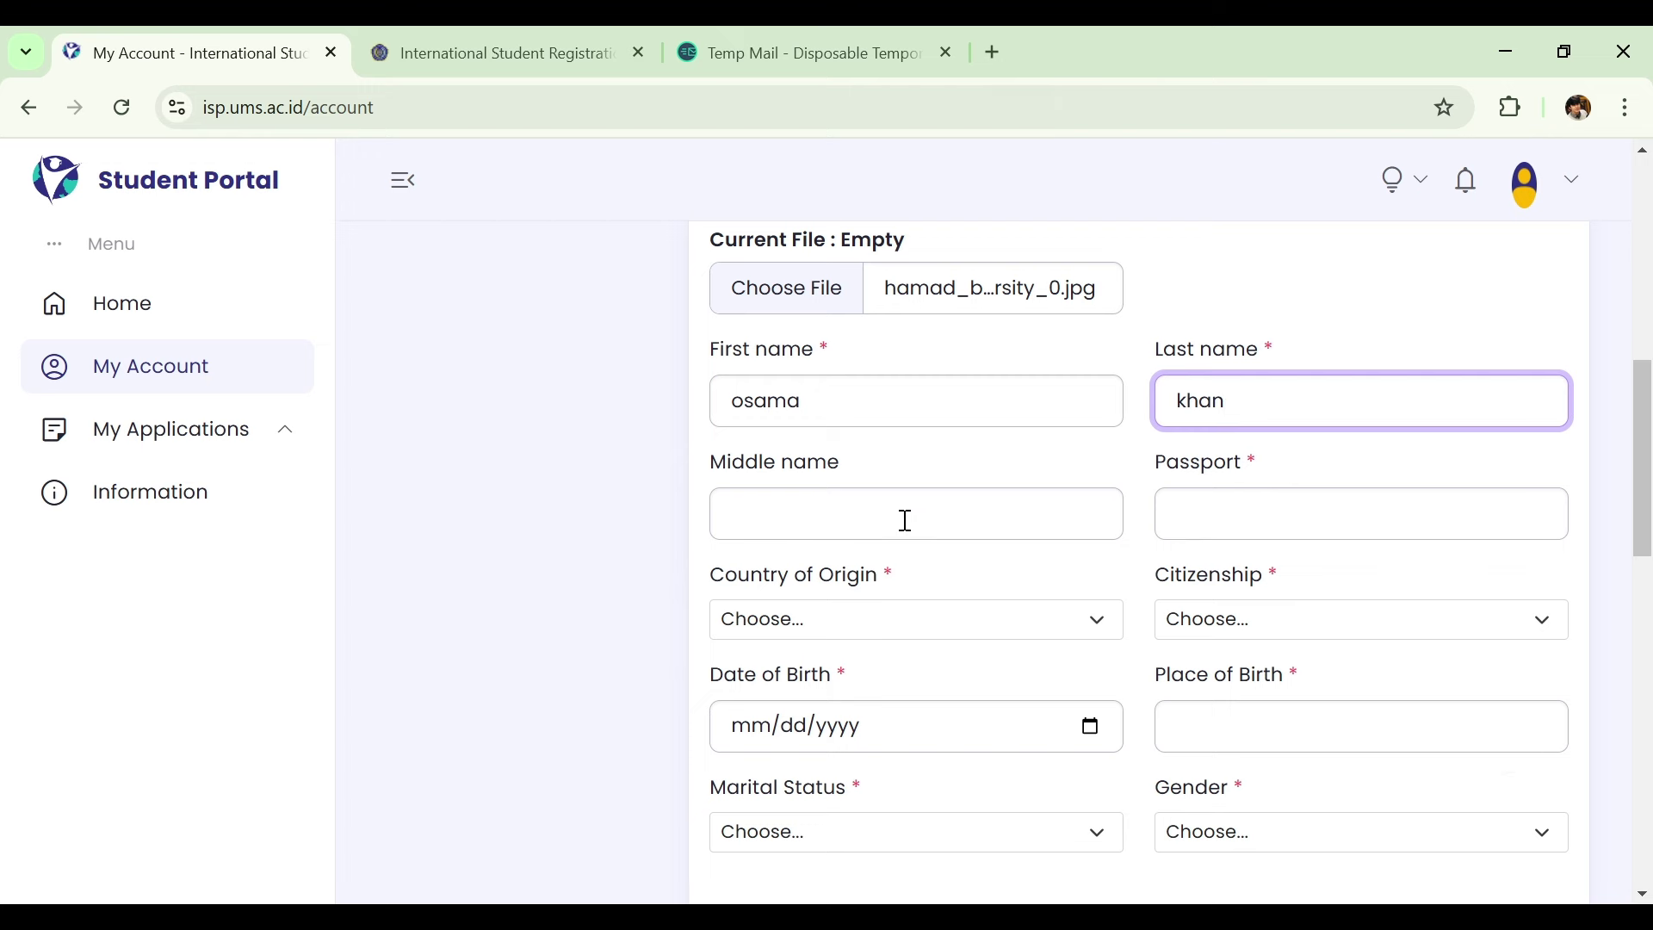
click(1222, 517)
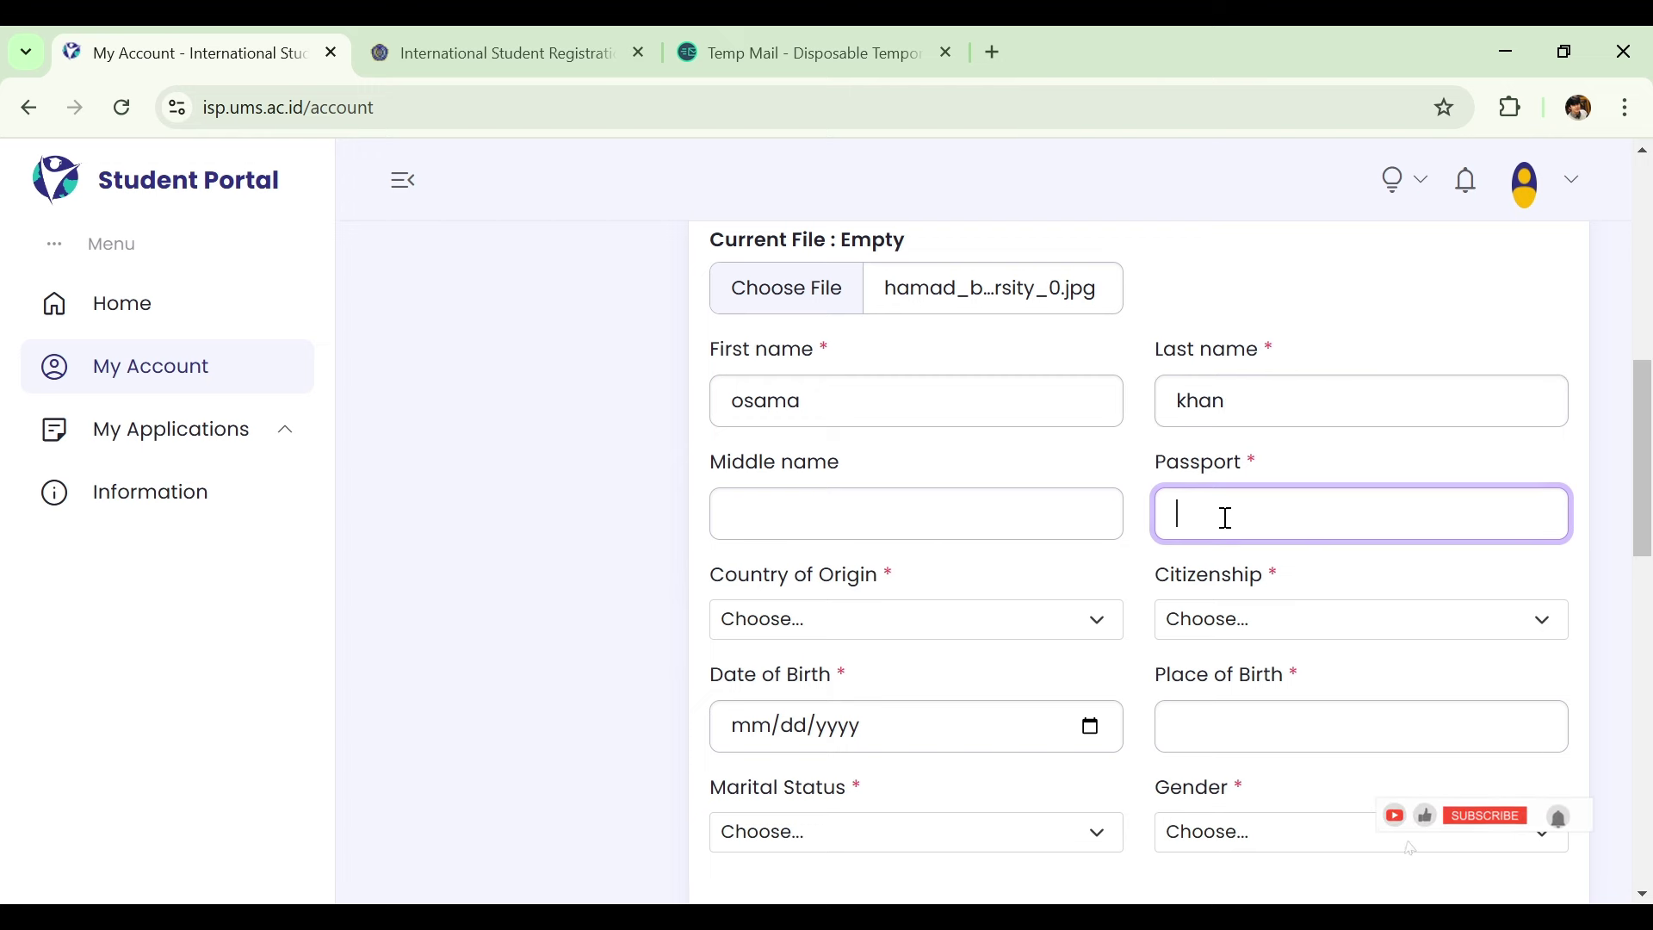
text(123456)
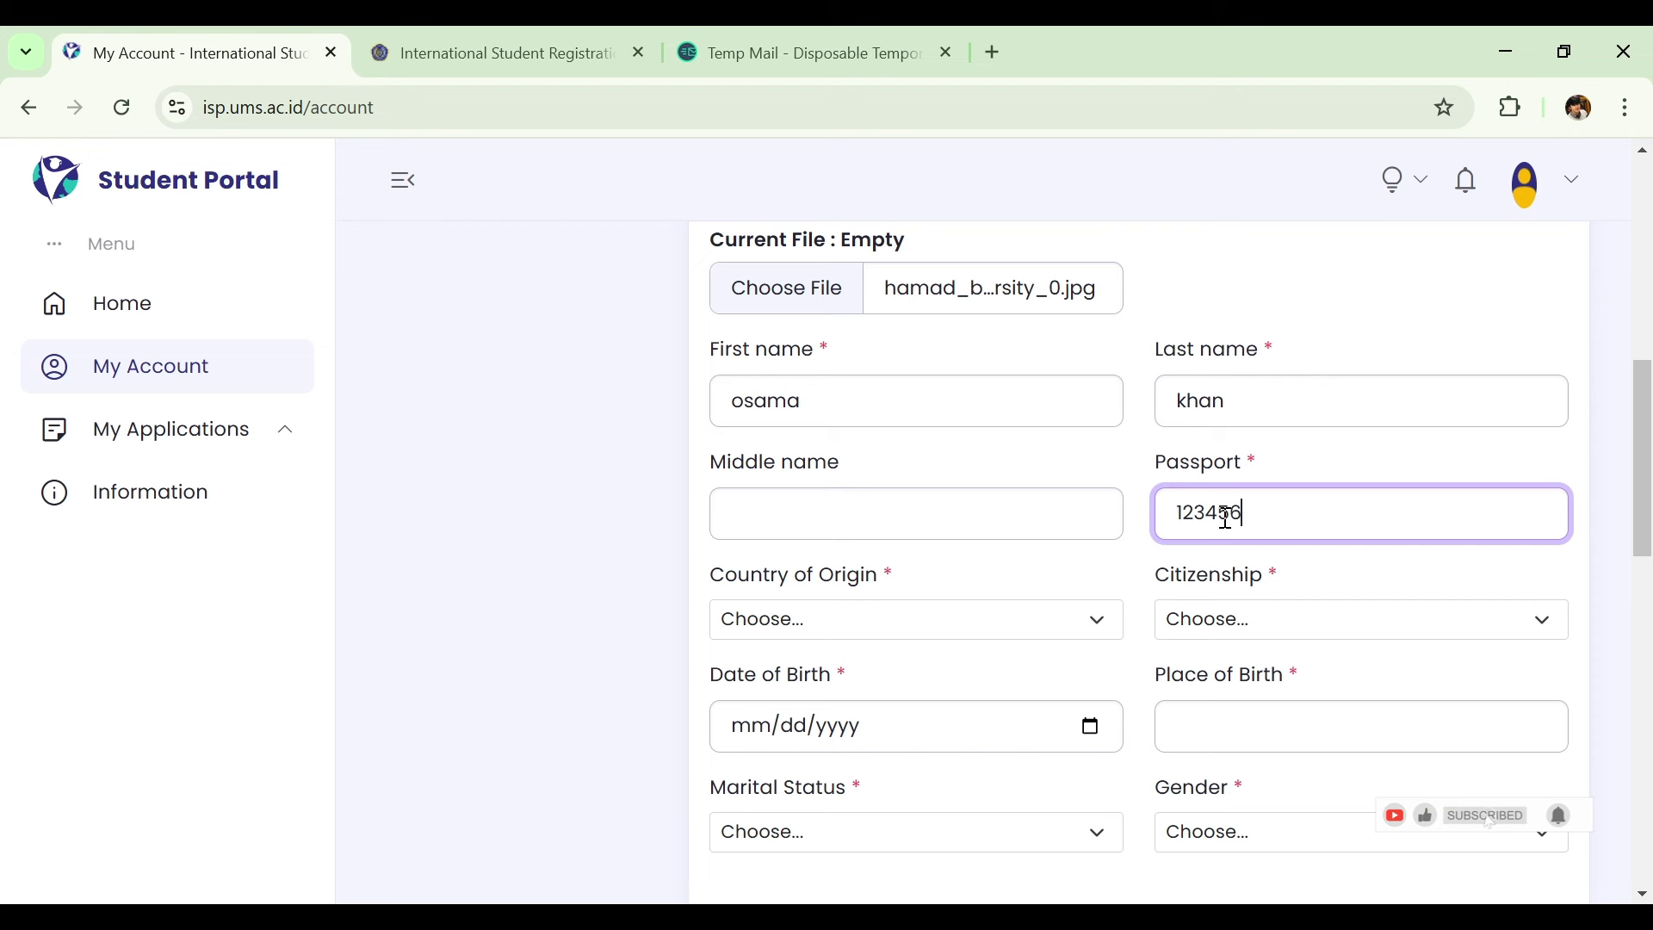
click(962, 639)
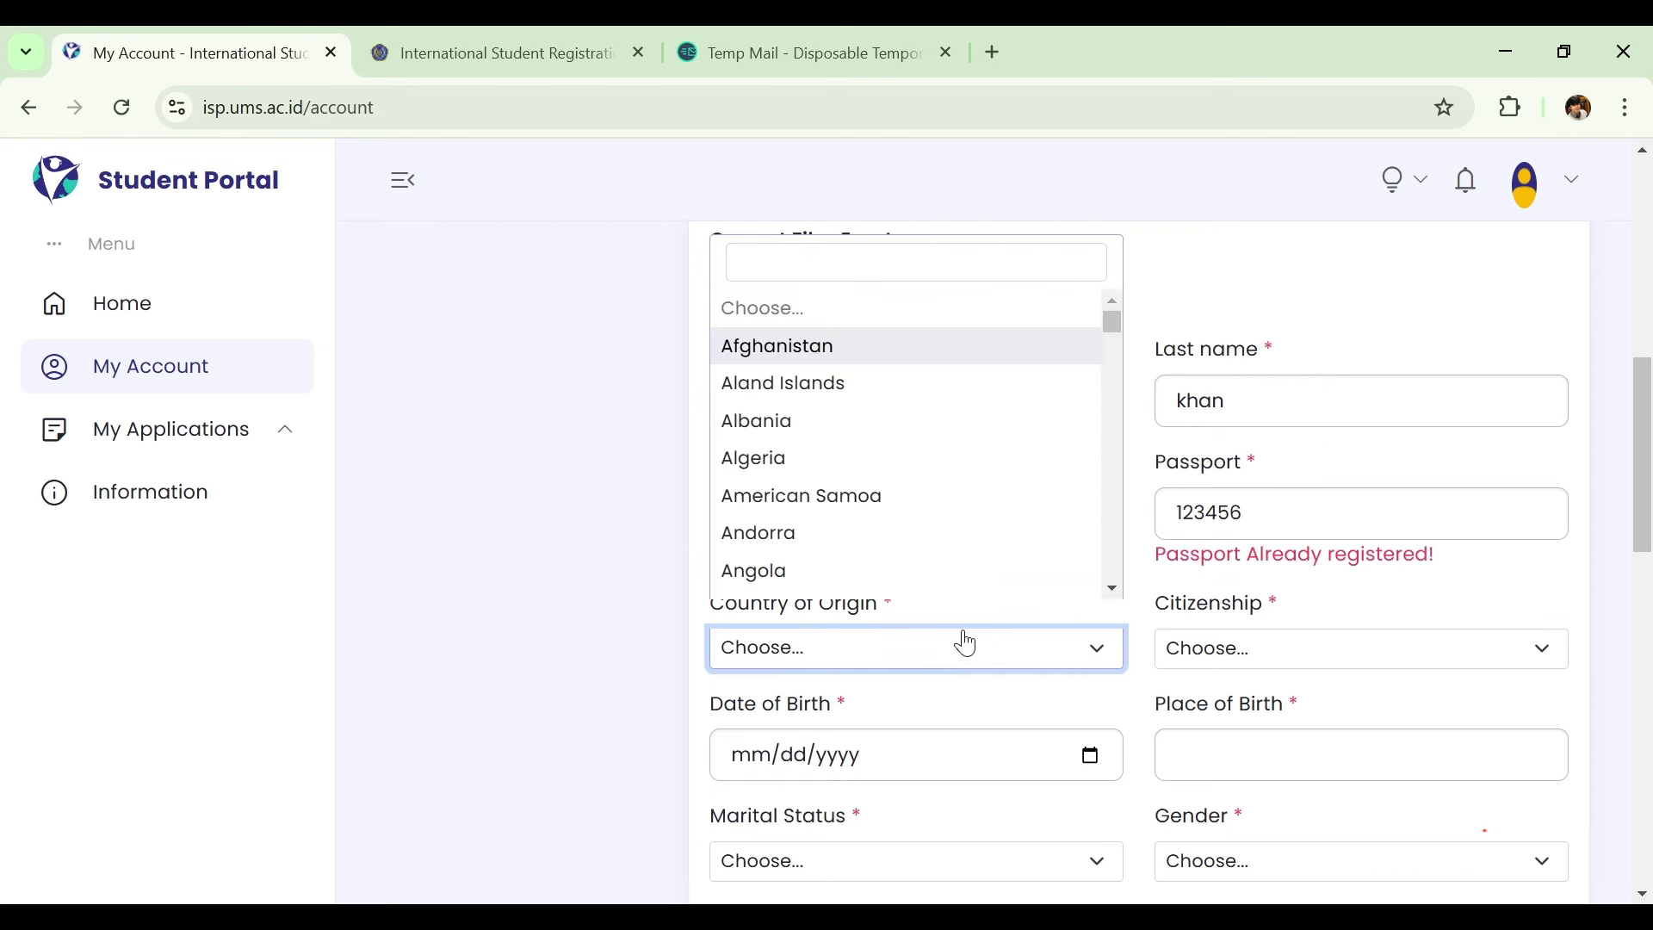
Set Country of Origin to Pakistan and Citizenship to Pakistani.
click(918, 263)
text(pa)
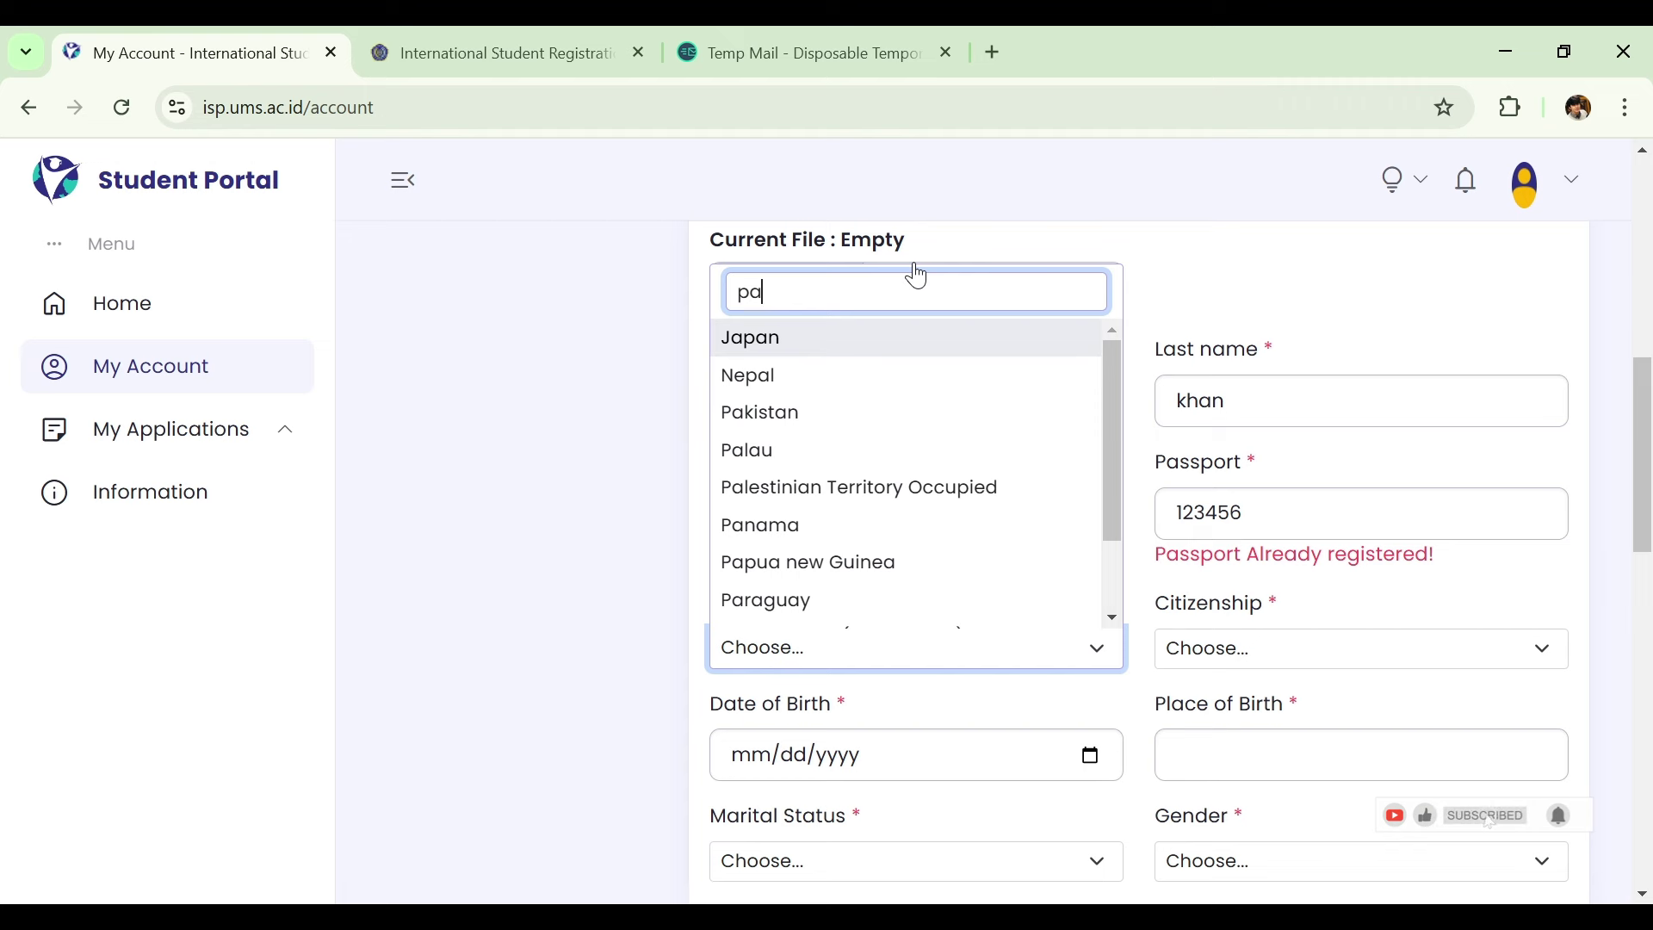
key(Down)
key(Down)
key(Return)
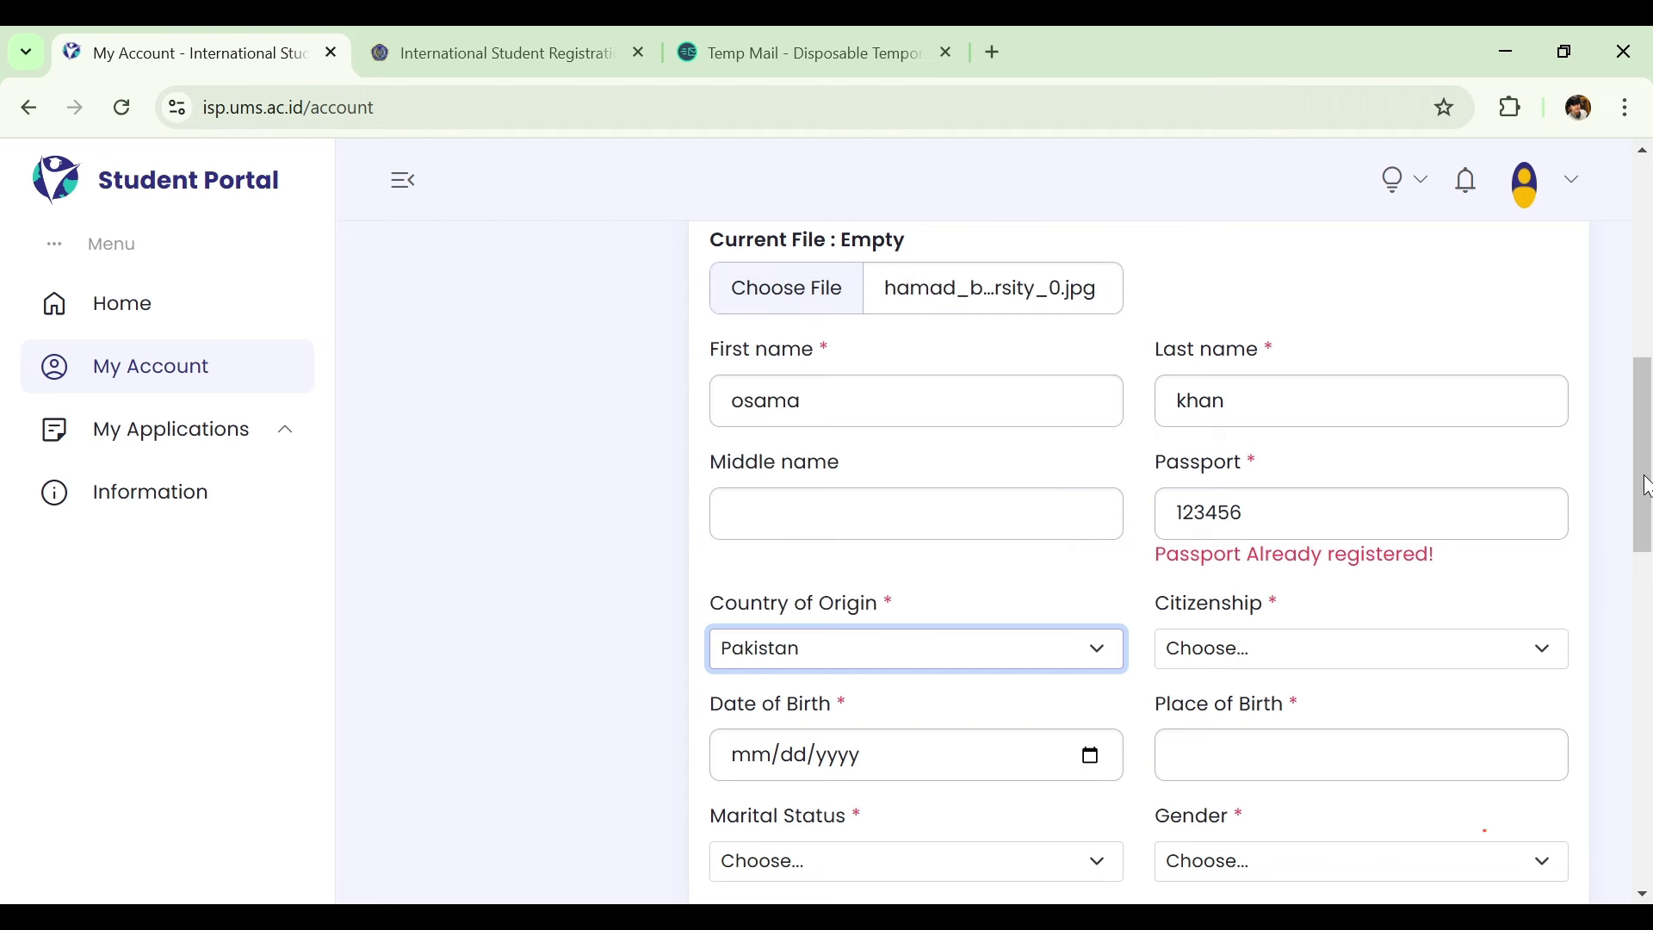
drag(1646, 484, 1565, 520)
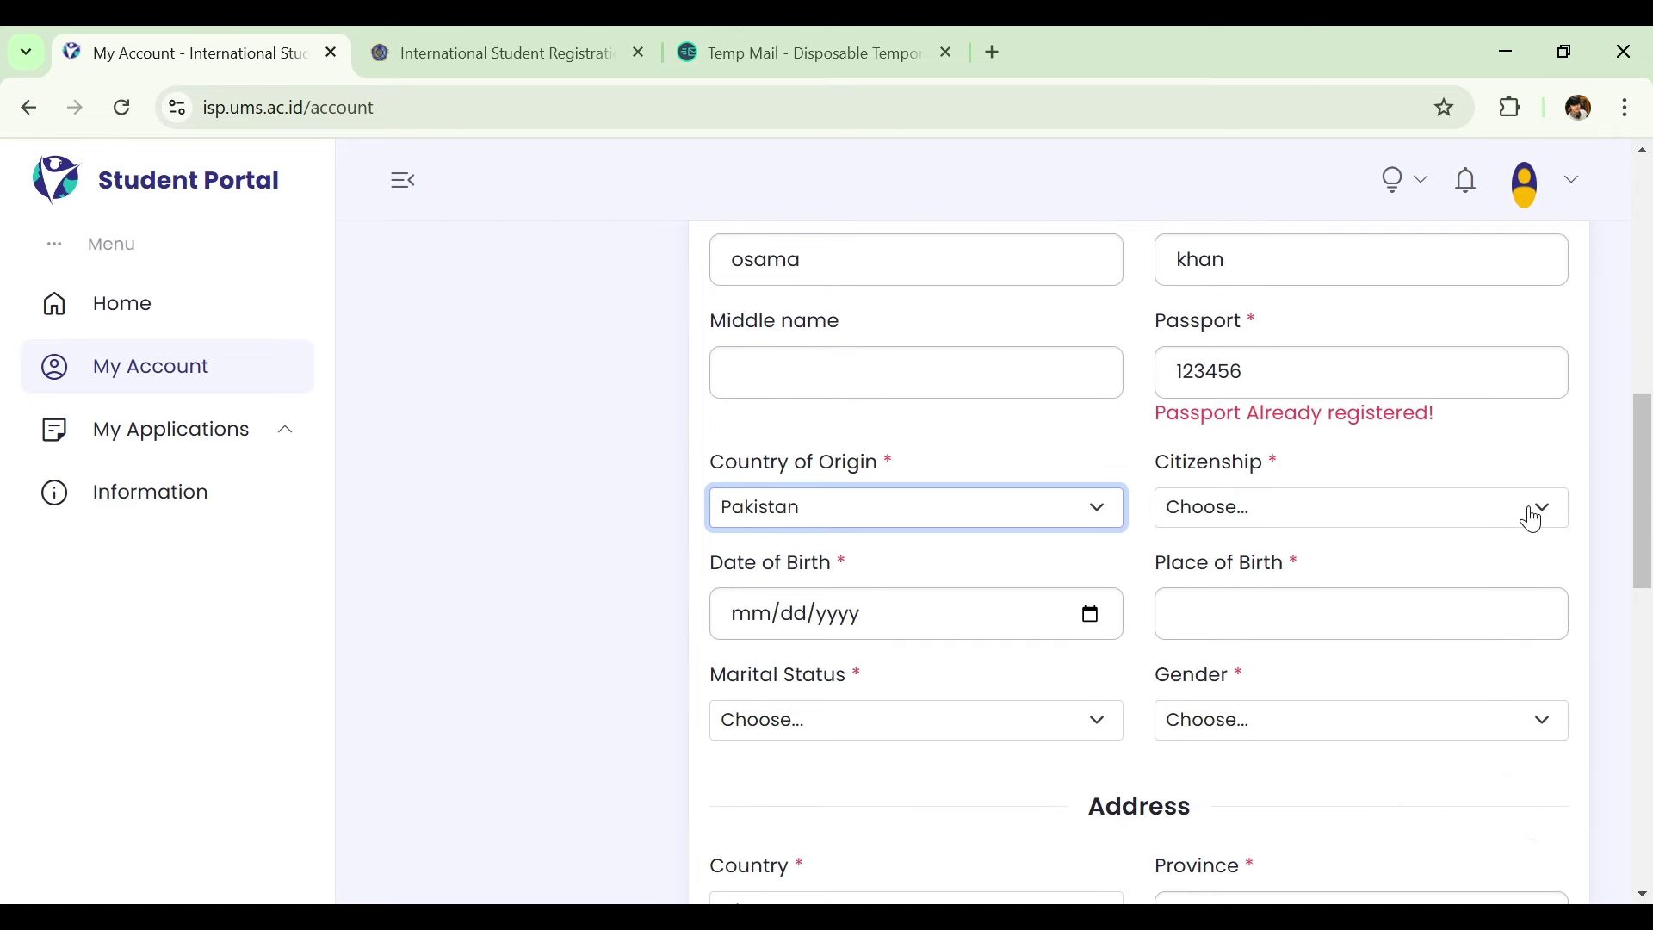
click(1534, 515)
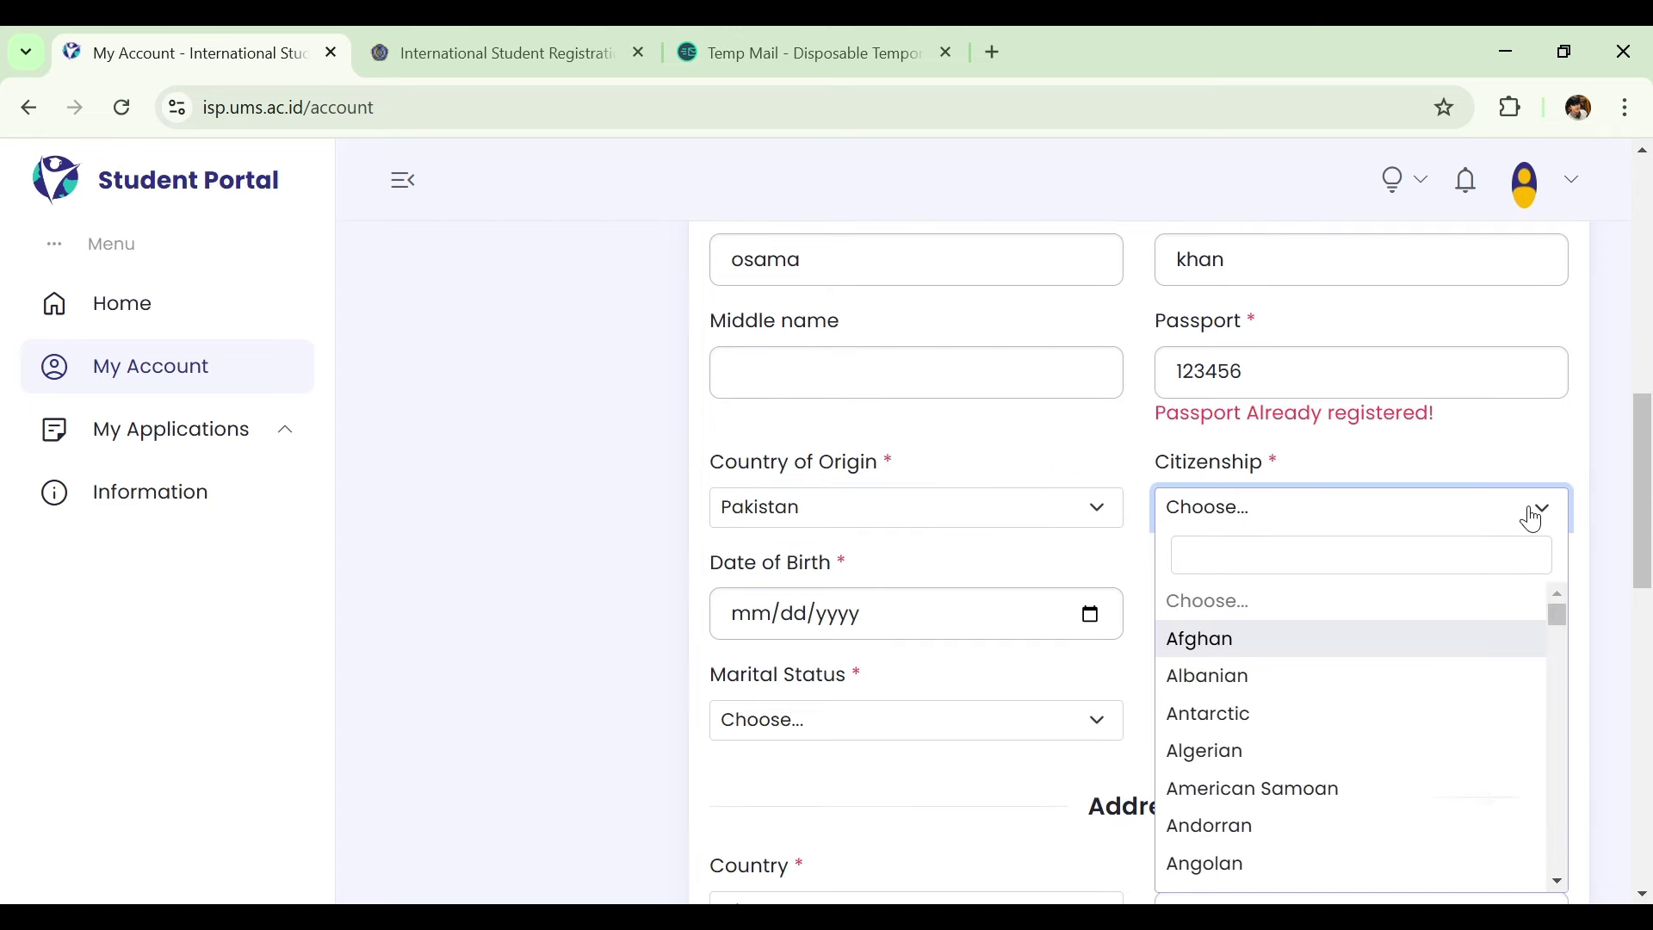
click(1423, 547)
text(pa)
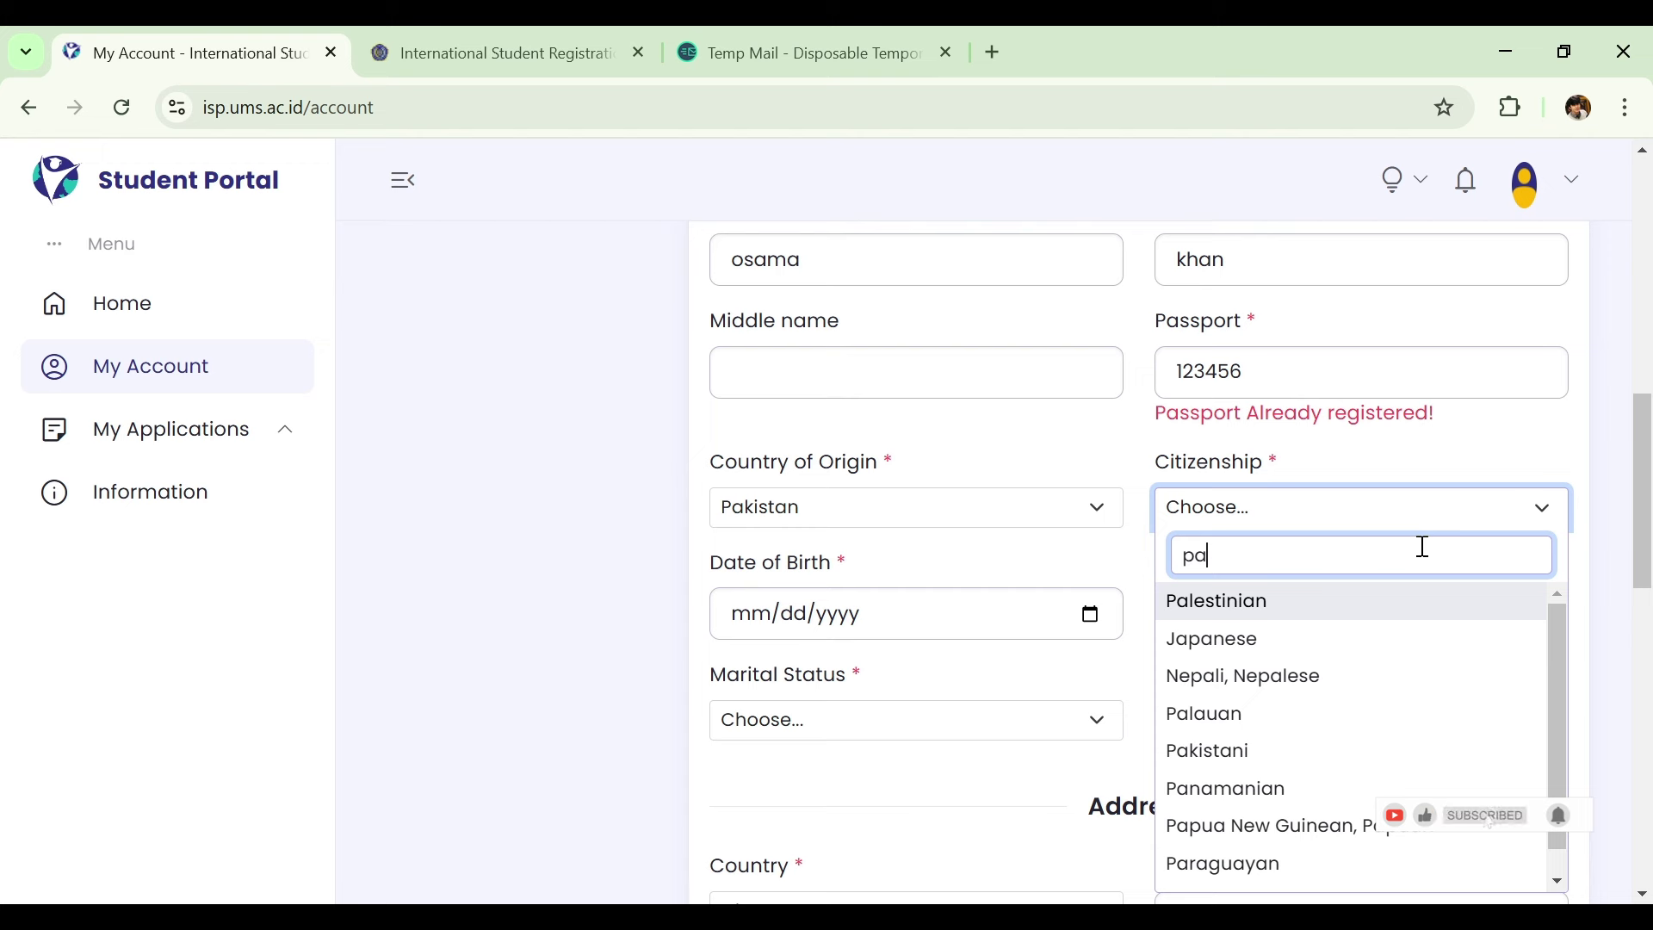
text(ki)
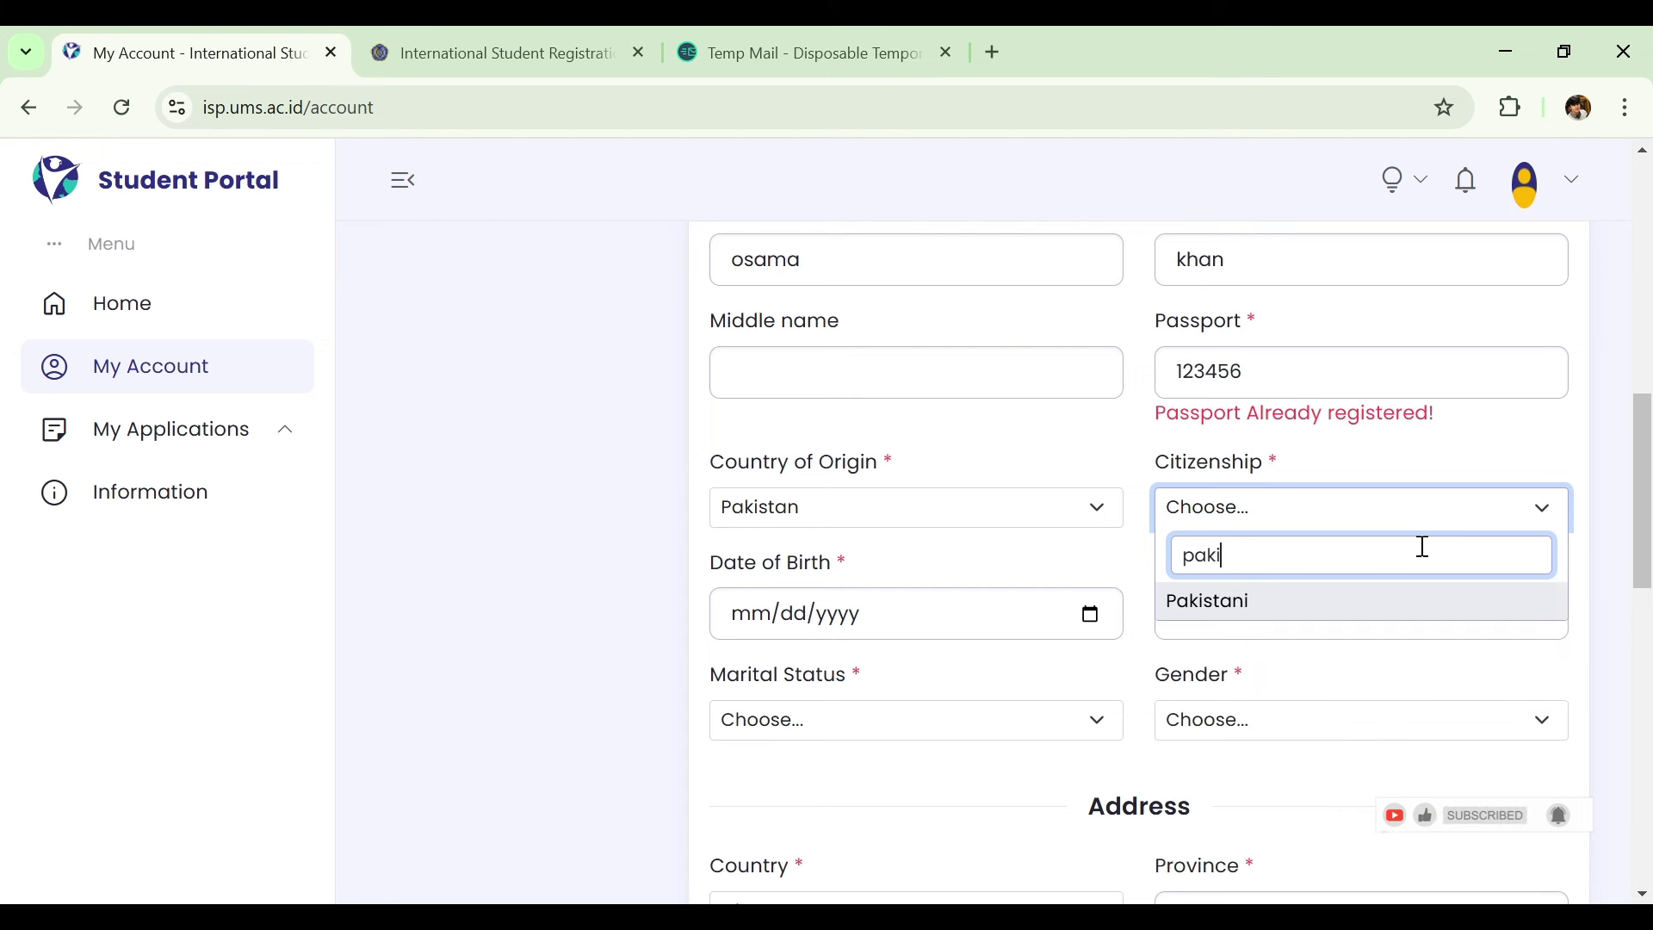
key(Return)
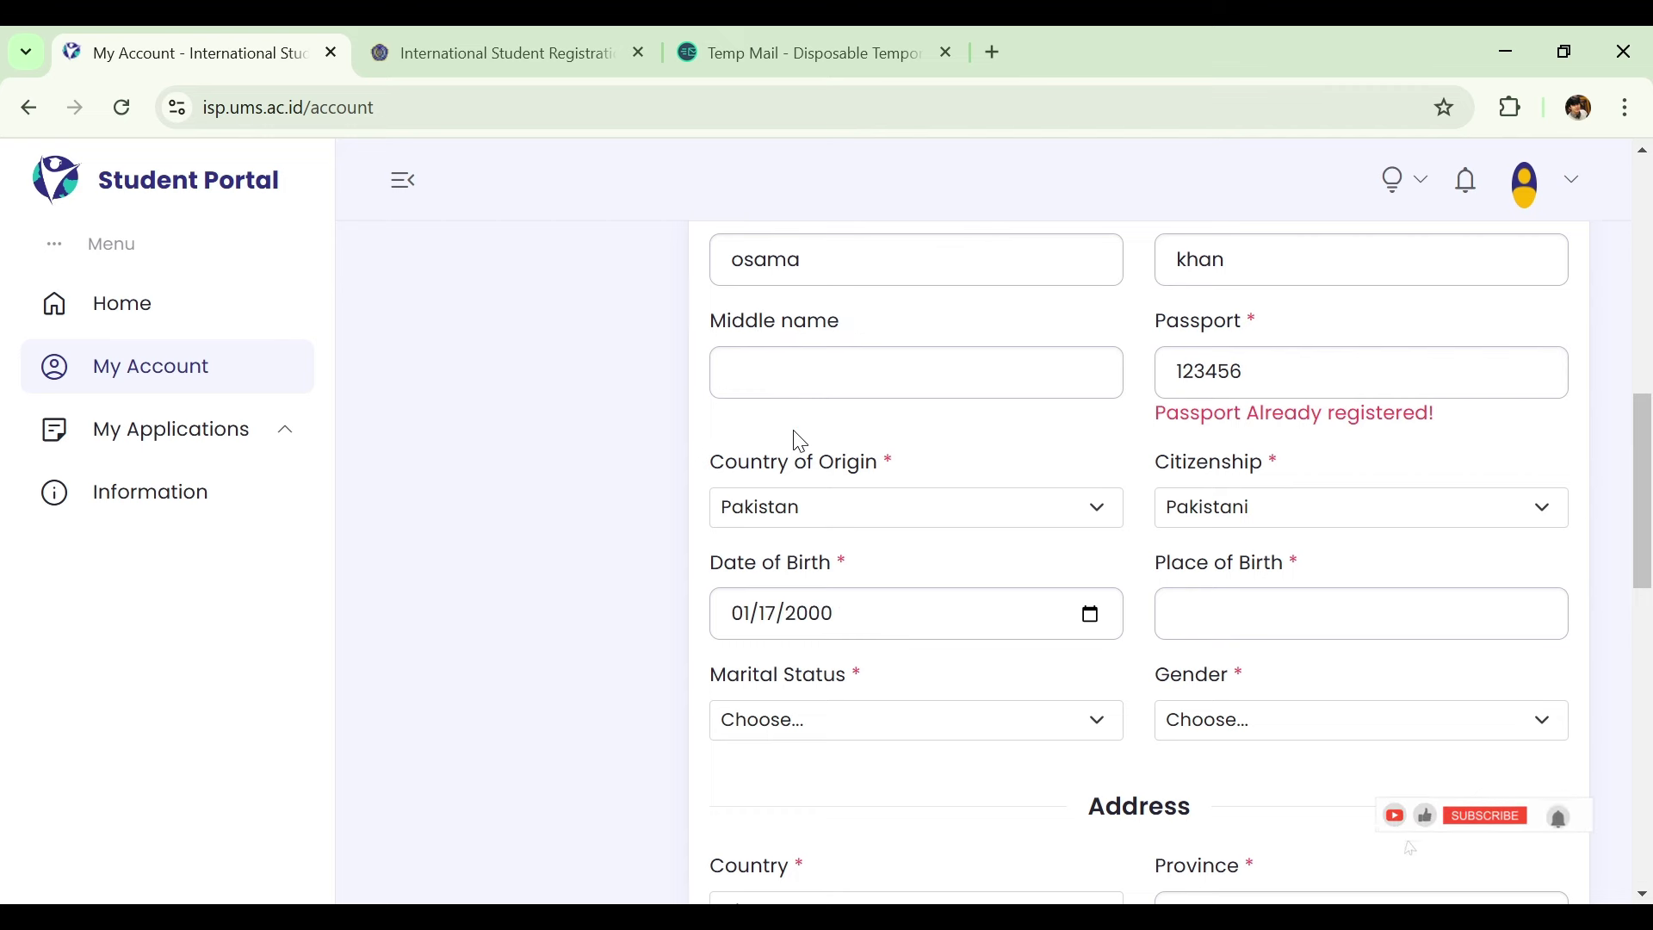
Enter lahore as place of birth, and set marital status Single and gender Male.
click(1296, 623)
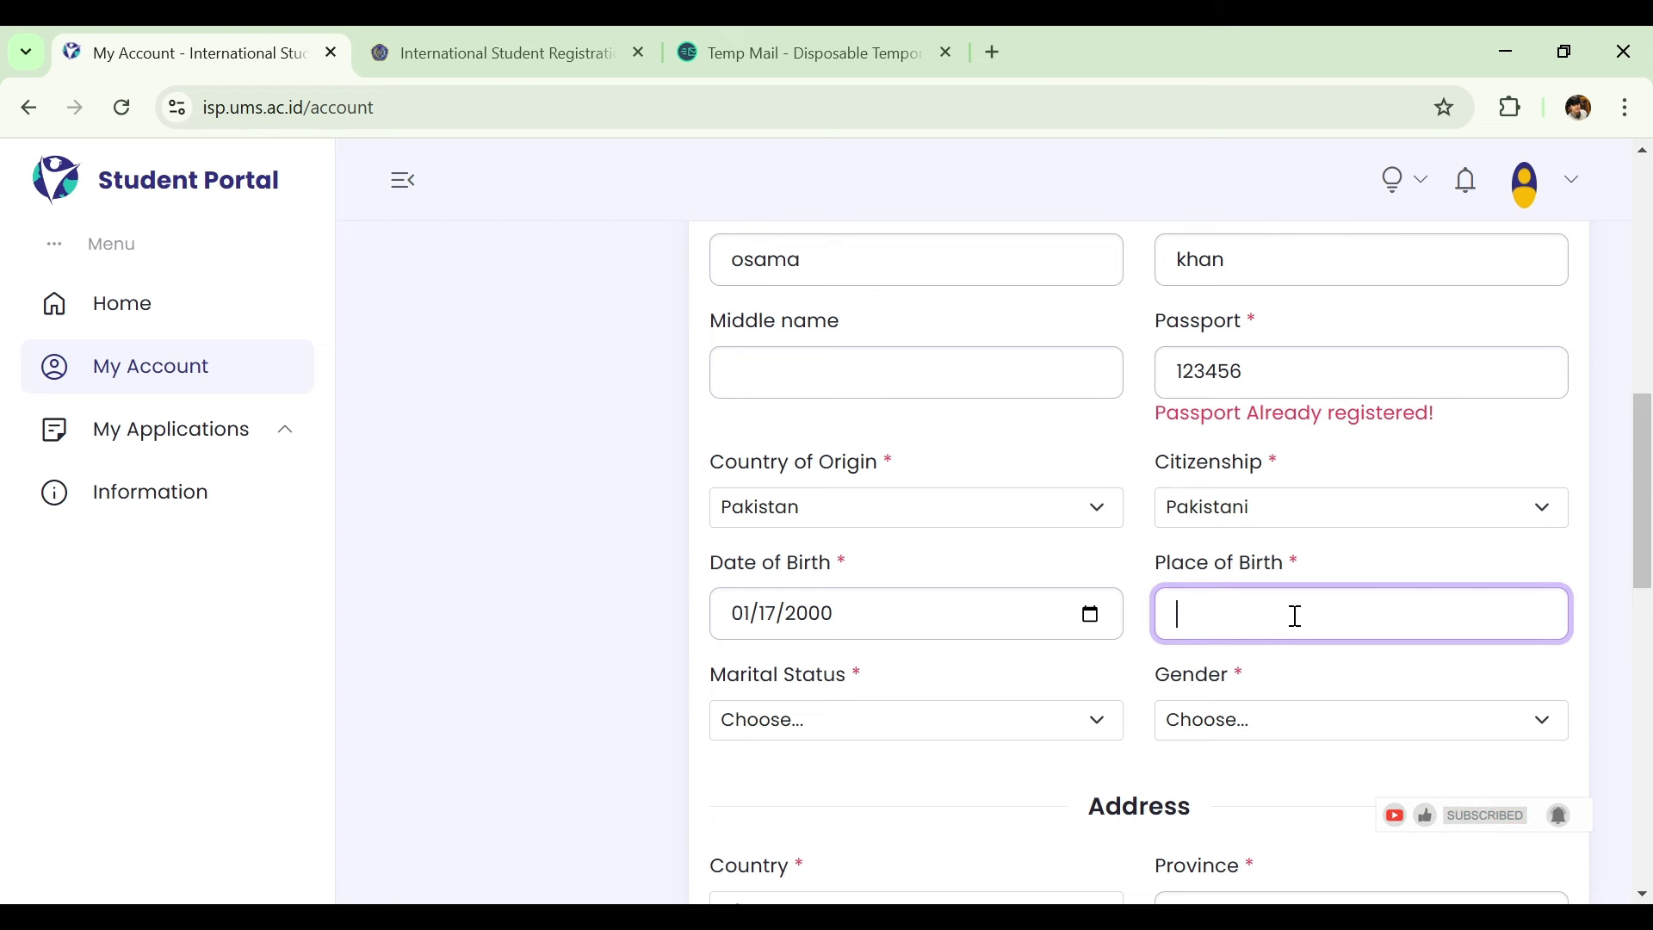
text(la)
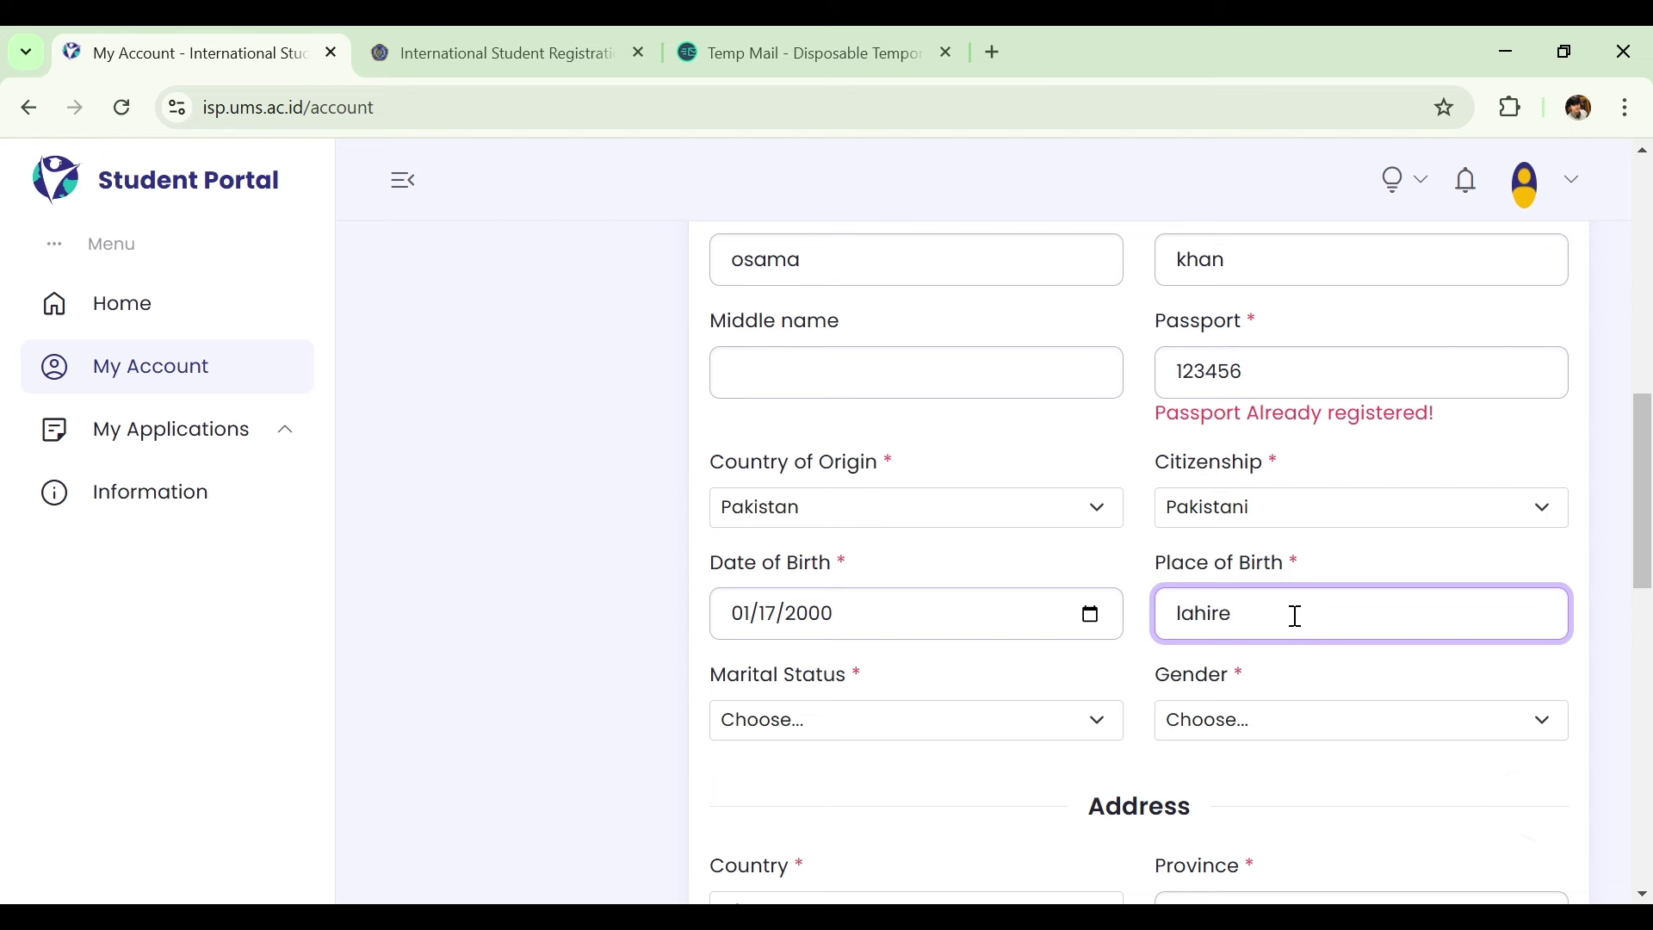
text(hore)
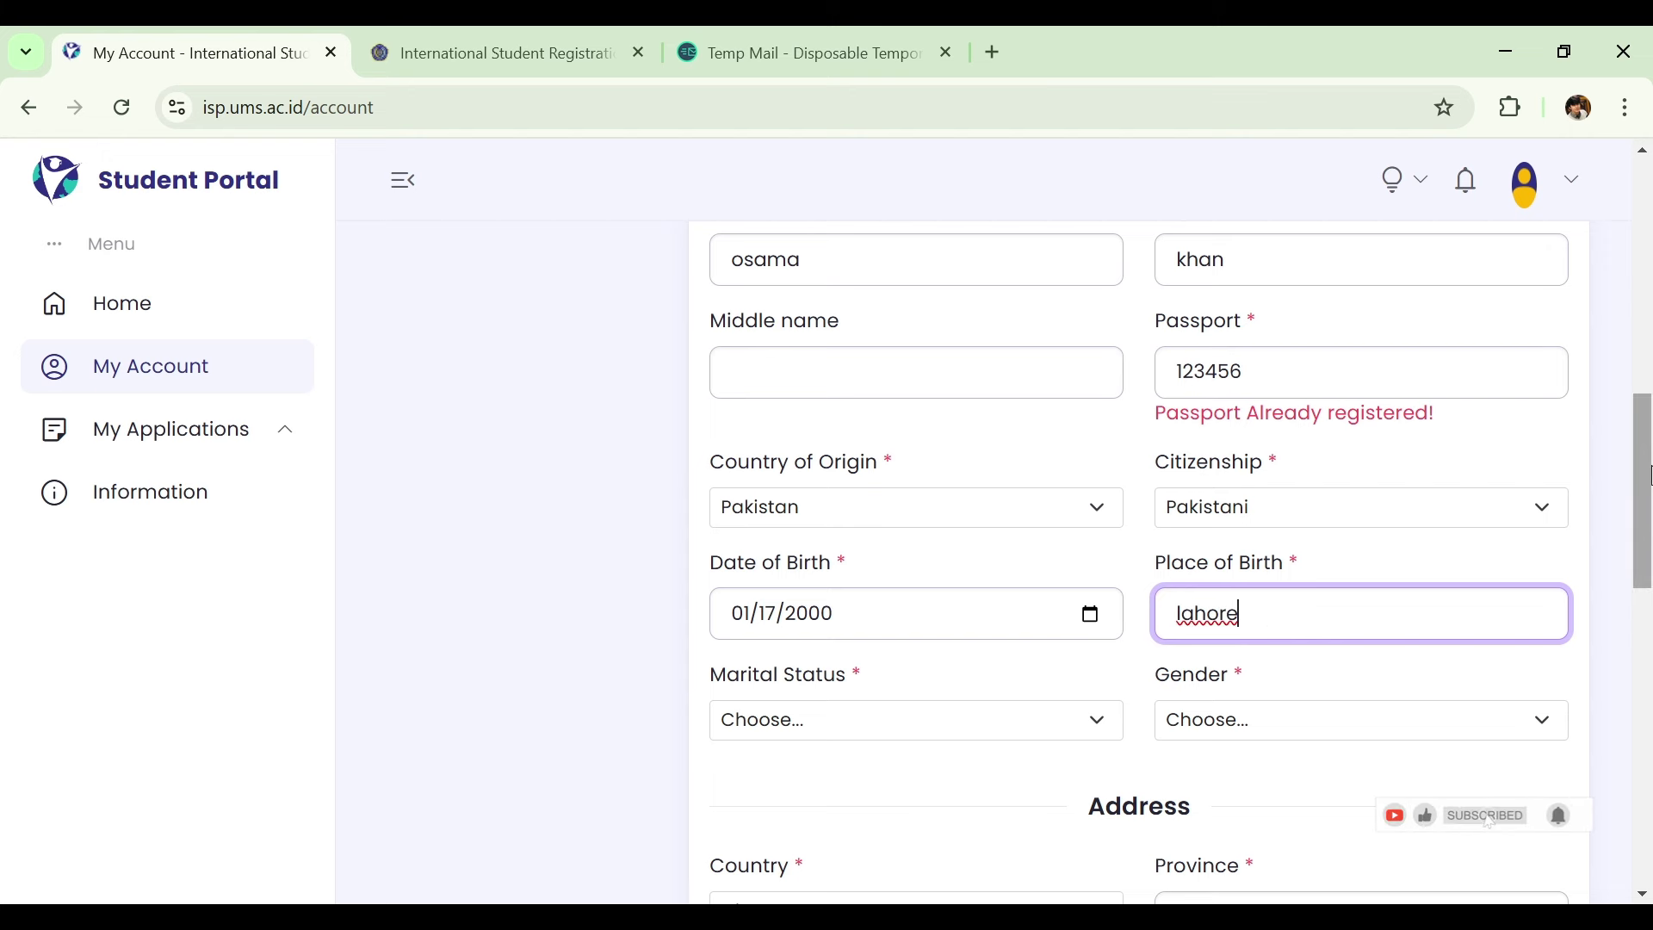
scroll(1646, 508, down, 2)
scroll(1646, 512, down, 1)
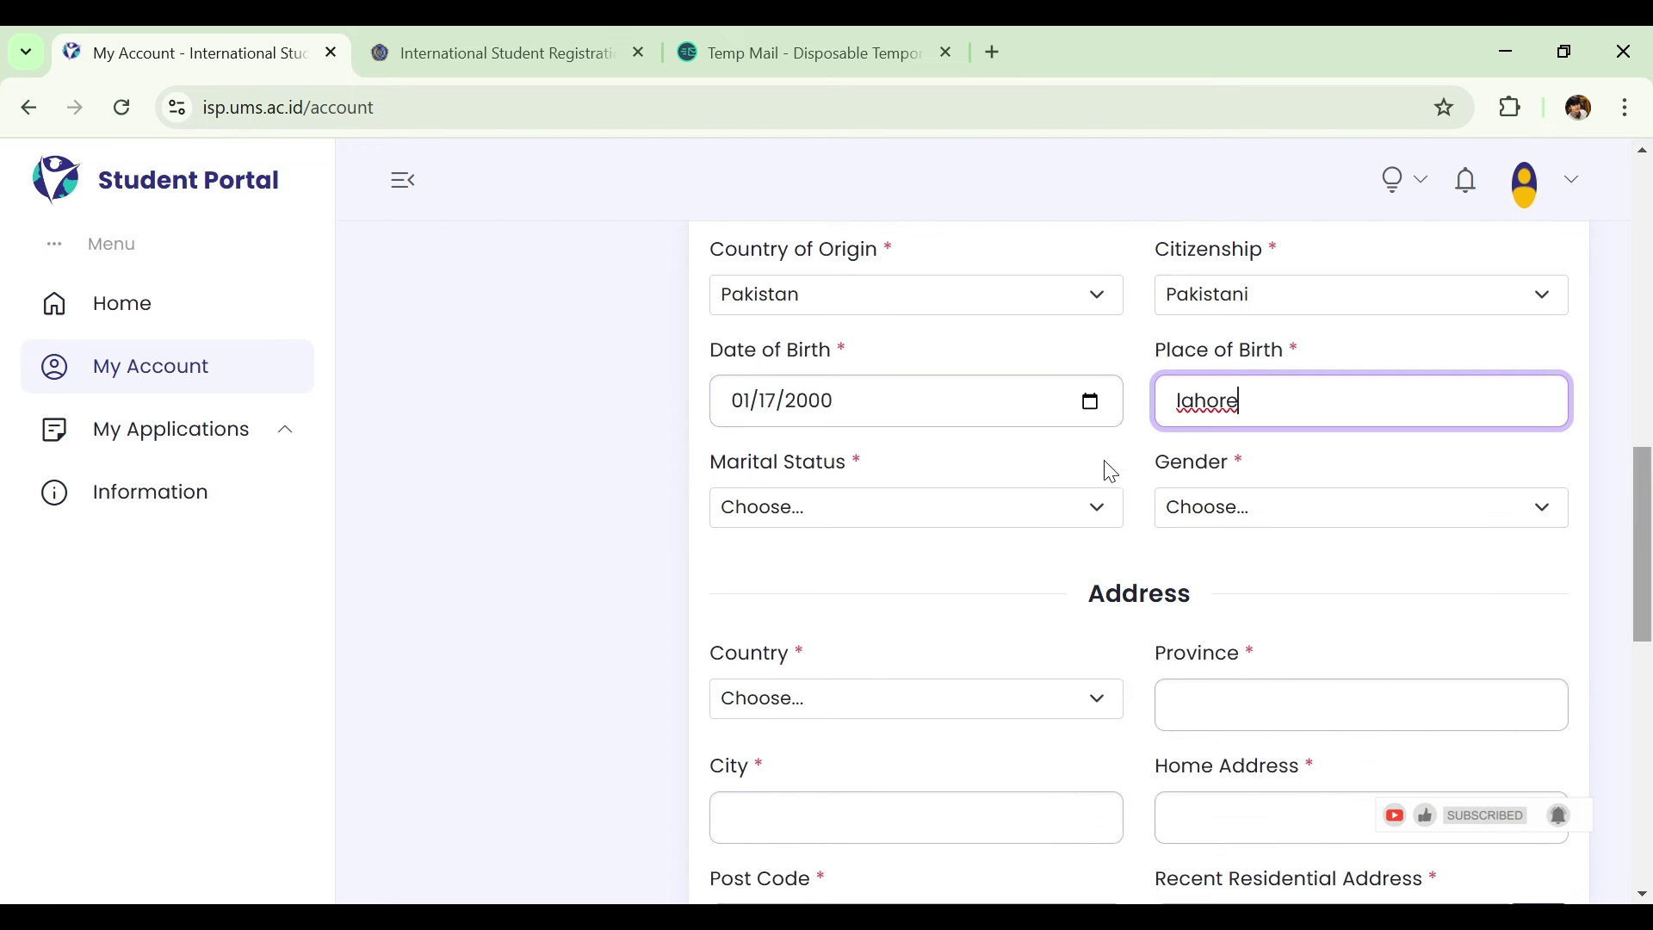
click(1016, 520)
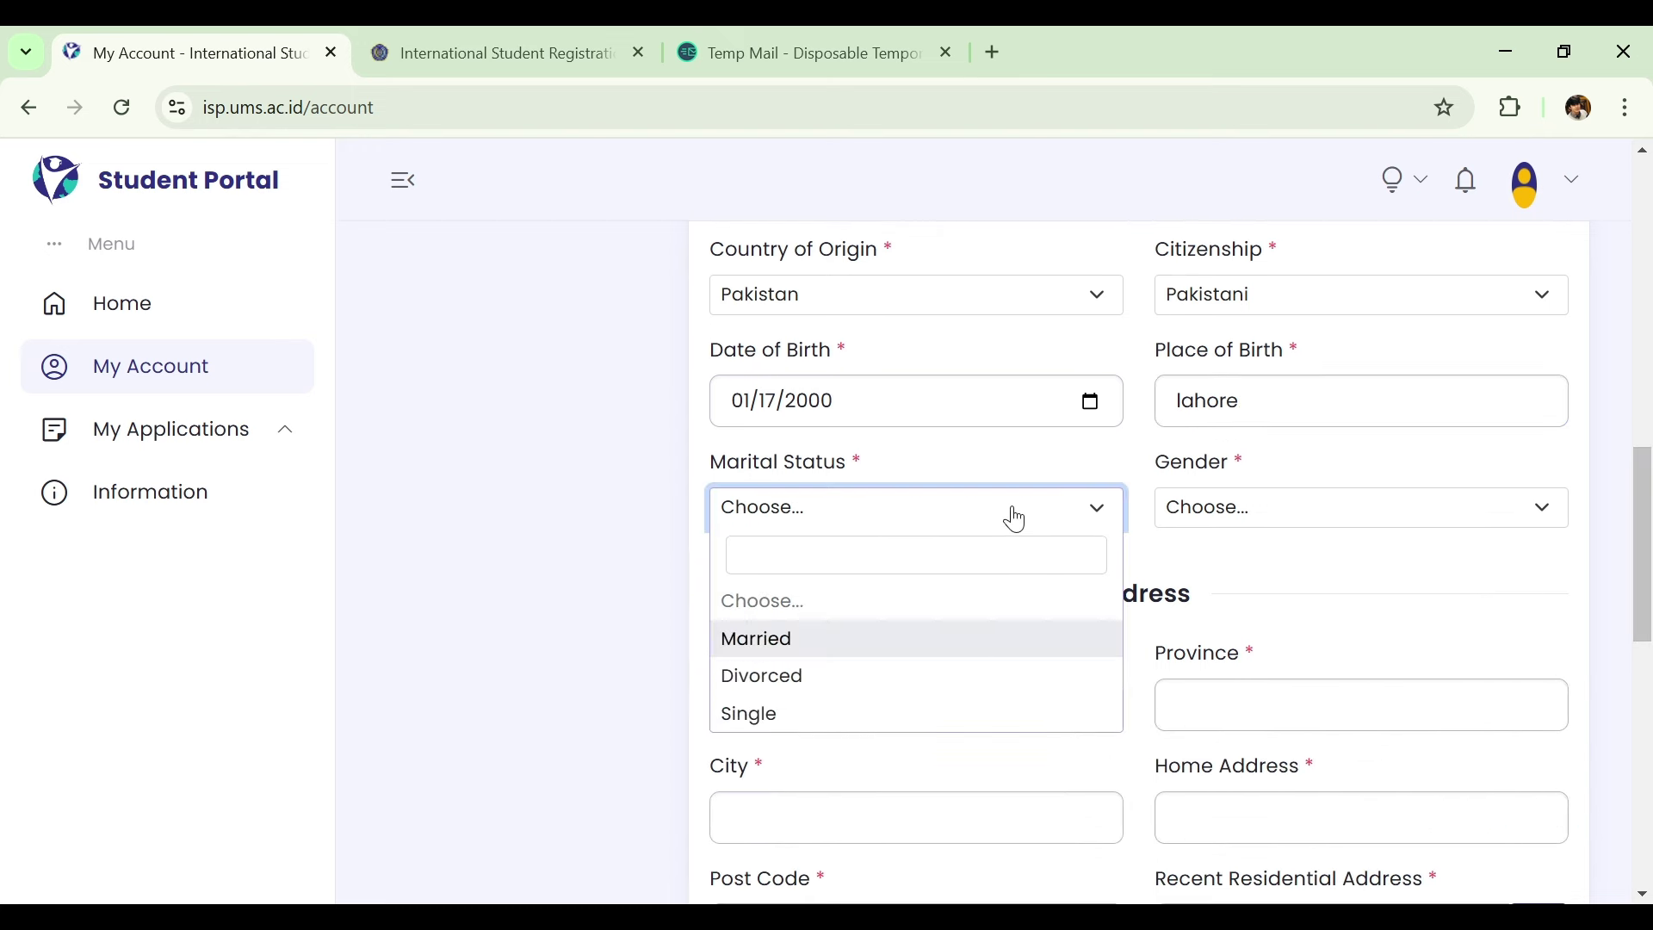
click(819, 717)
click(1309, 508)
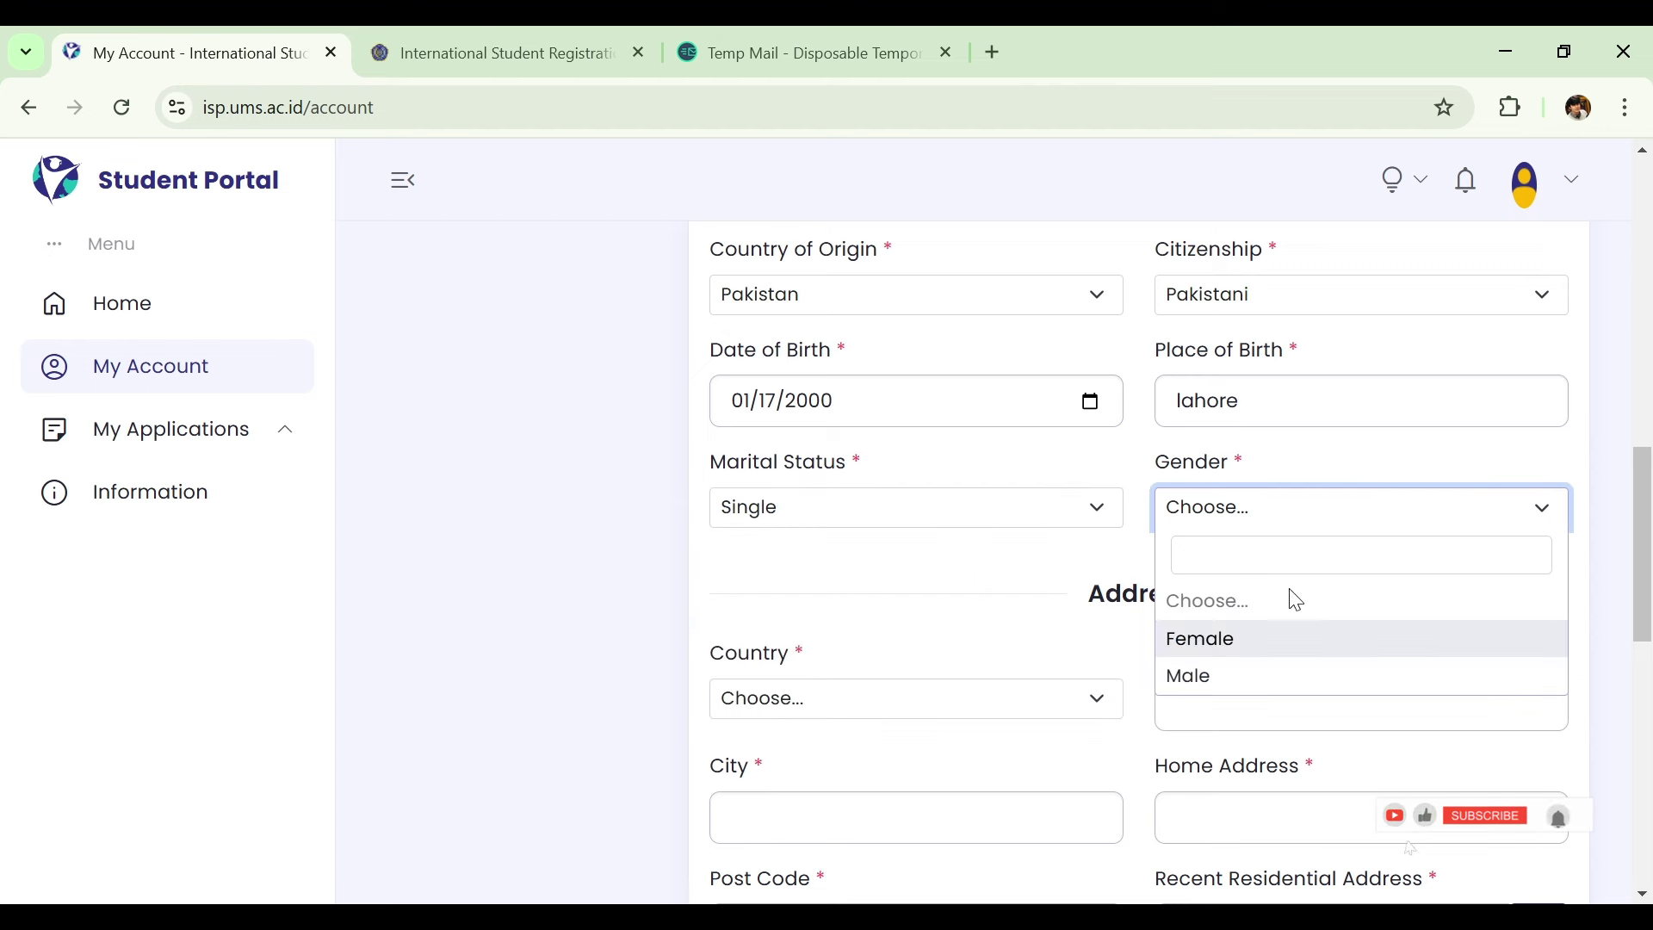
click(1271, 687)
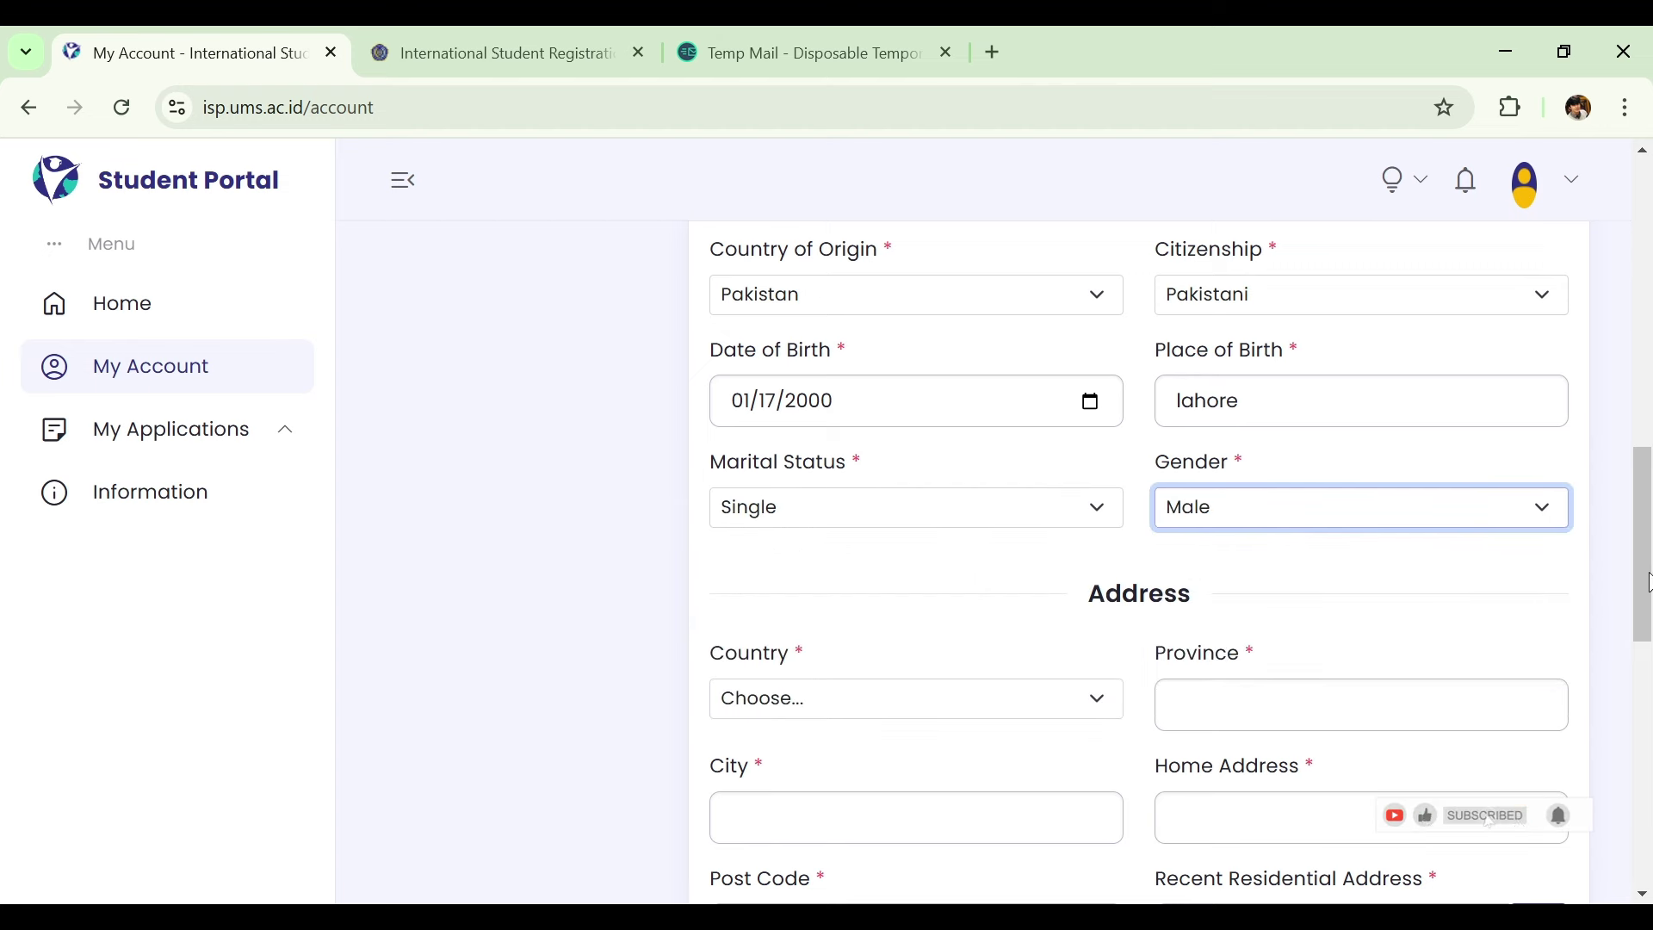
drag(1646, 579, 1639, 656)
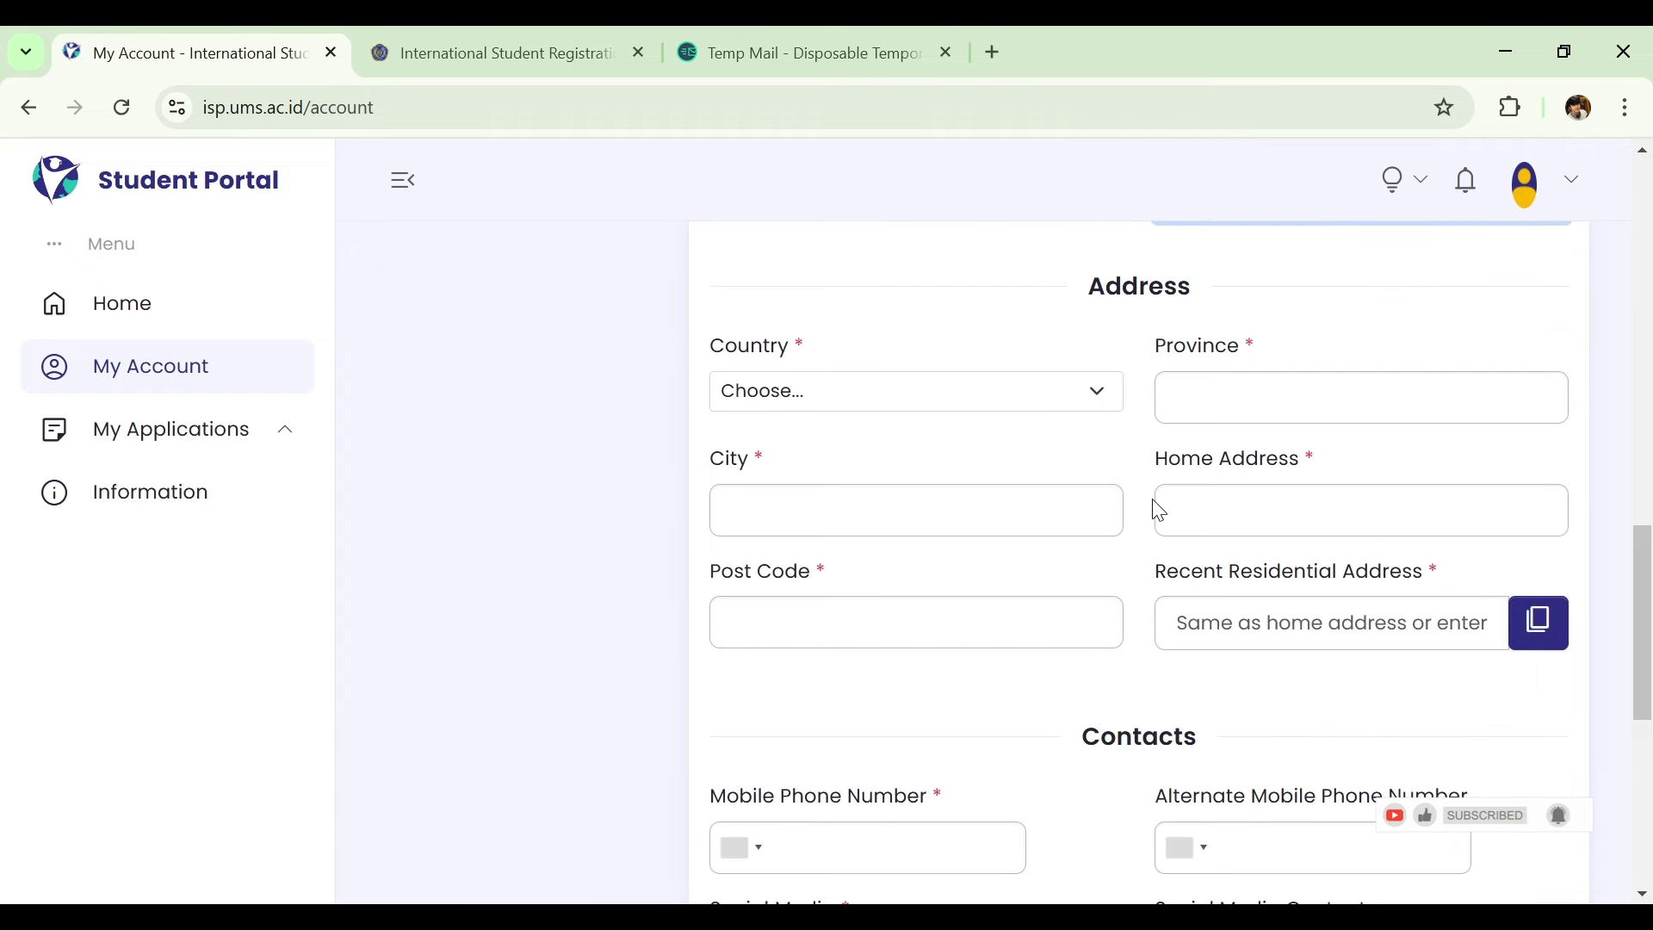
Set the address country to Pakistan, province to punjab and city to lahore.
click(1059, 417)
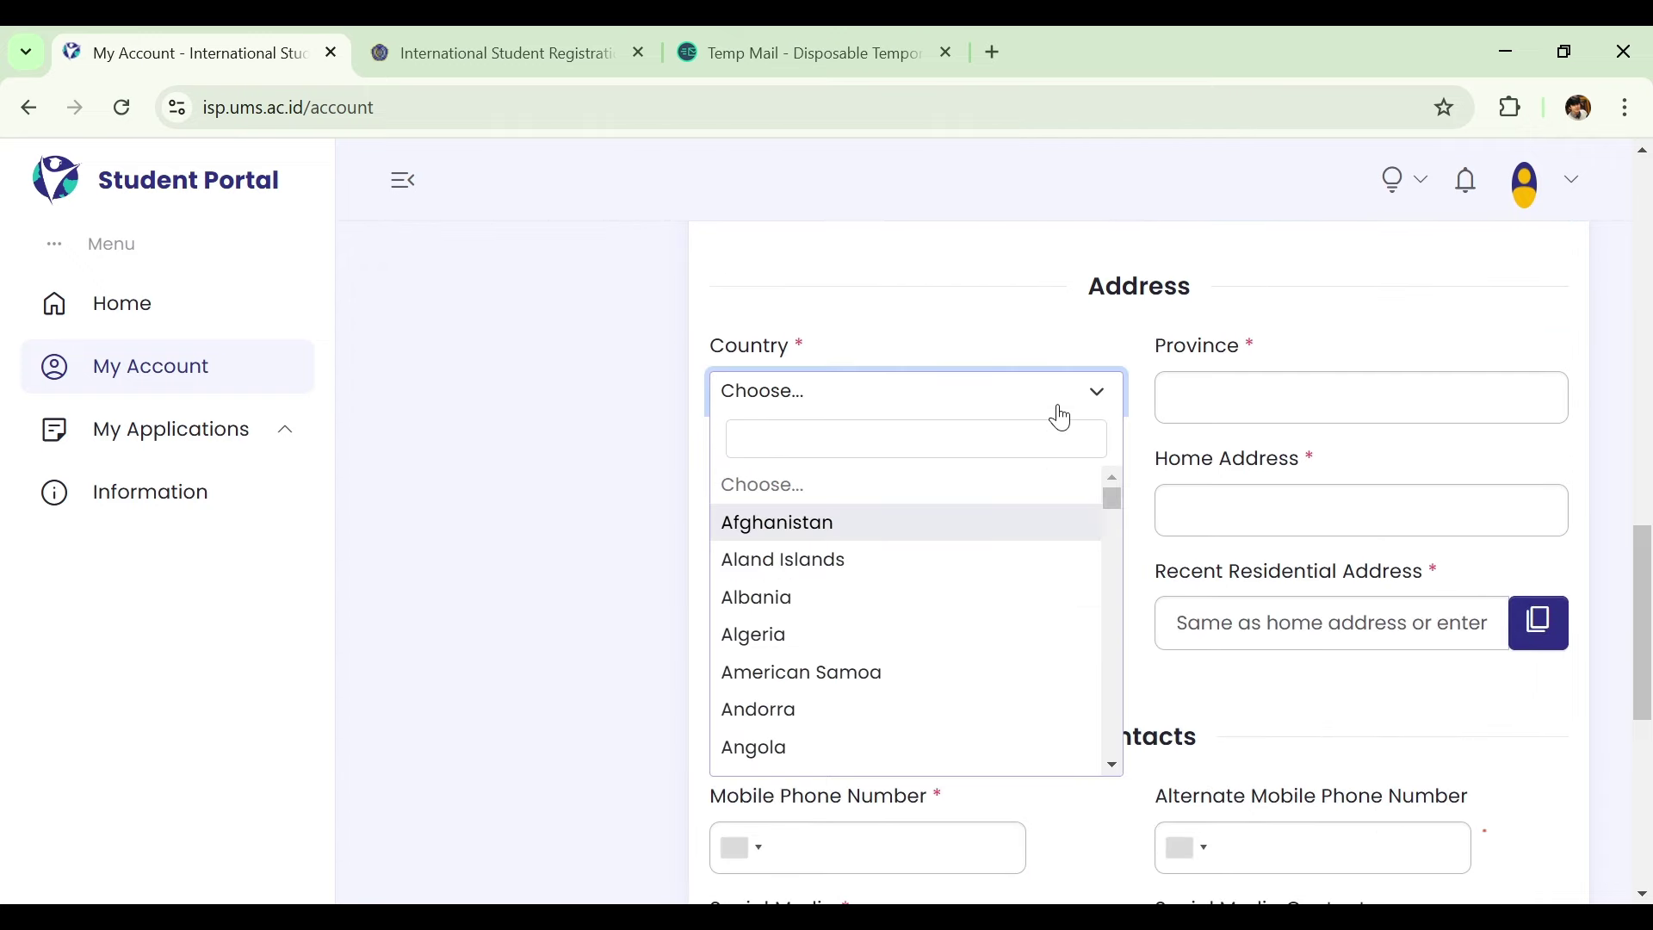
click(1008, 424)
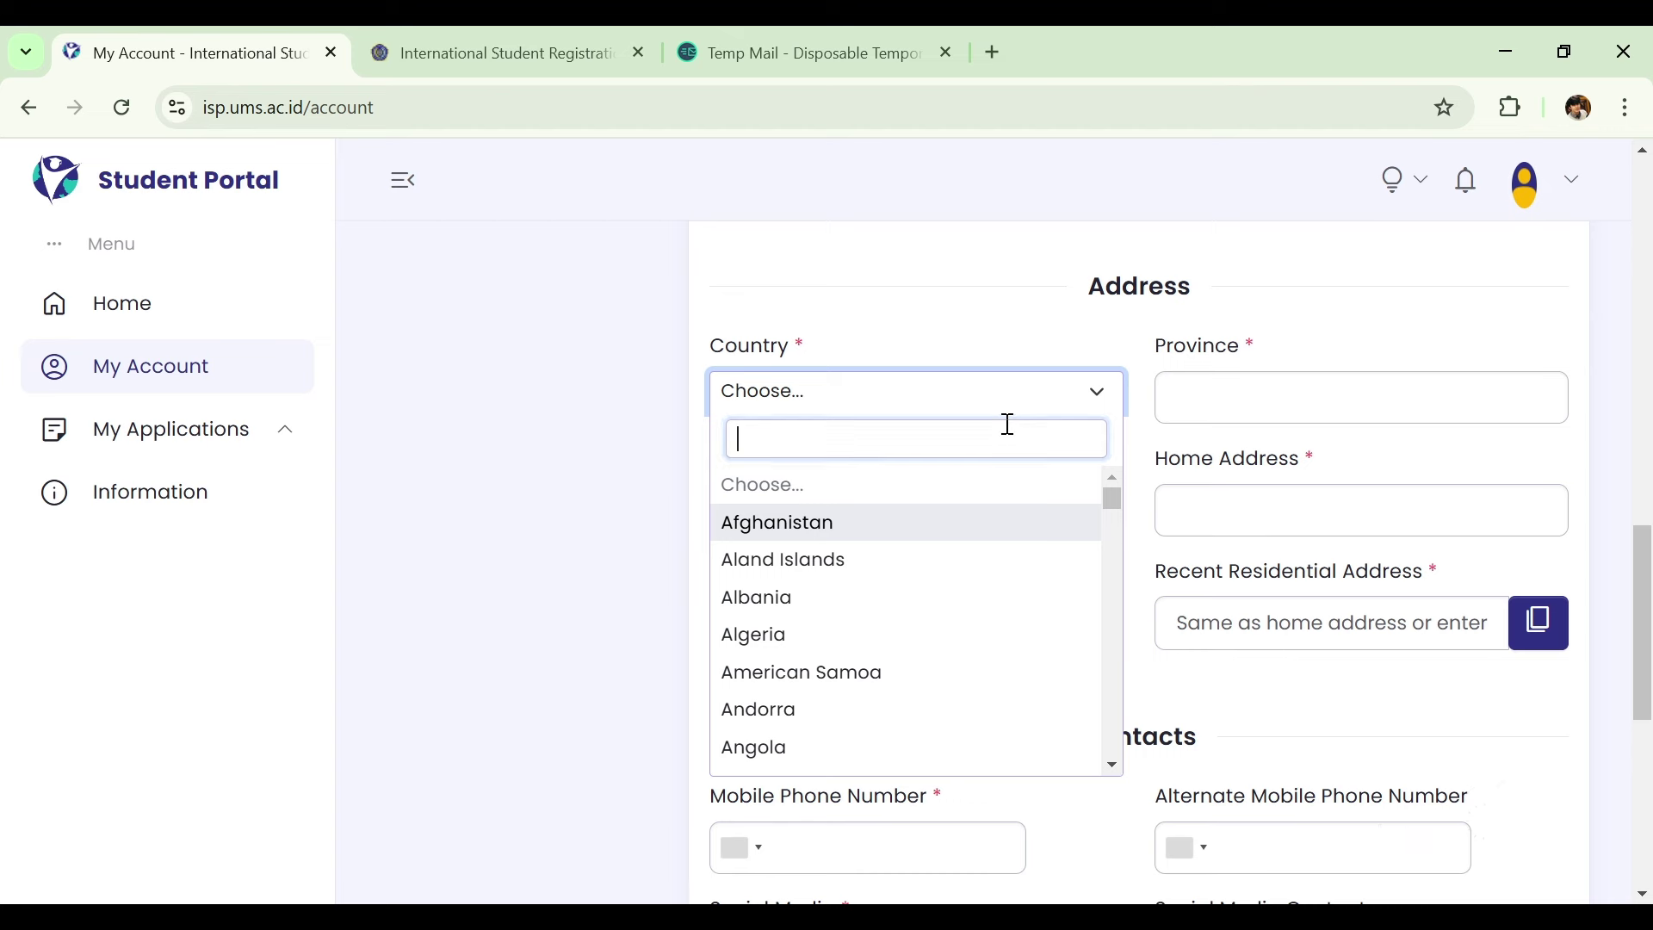
text(paki)
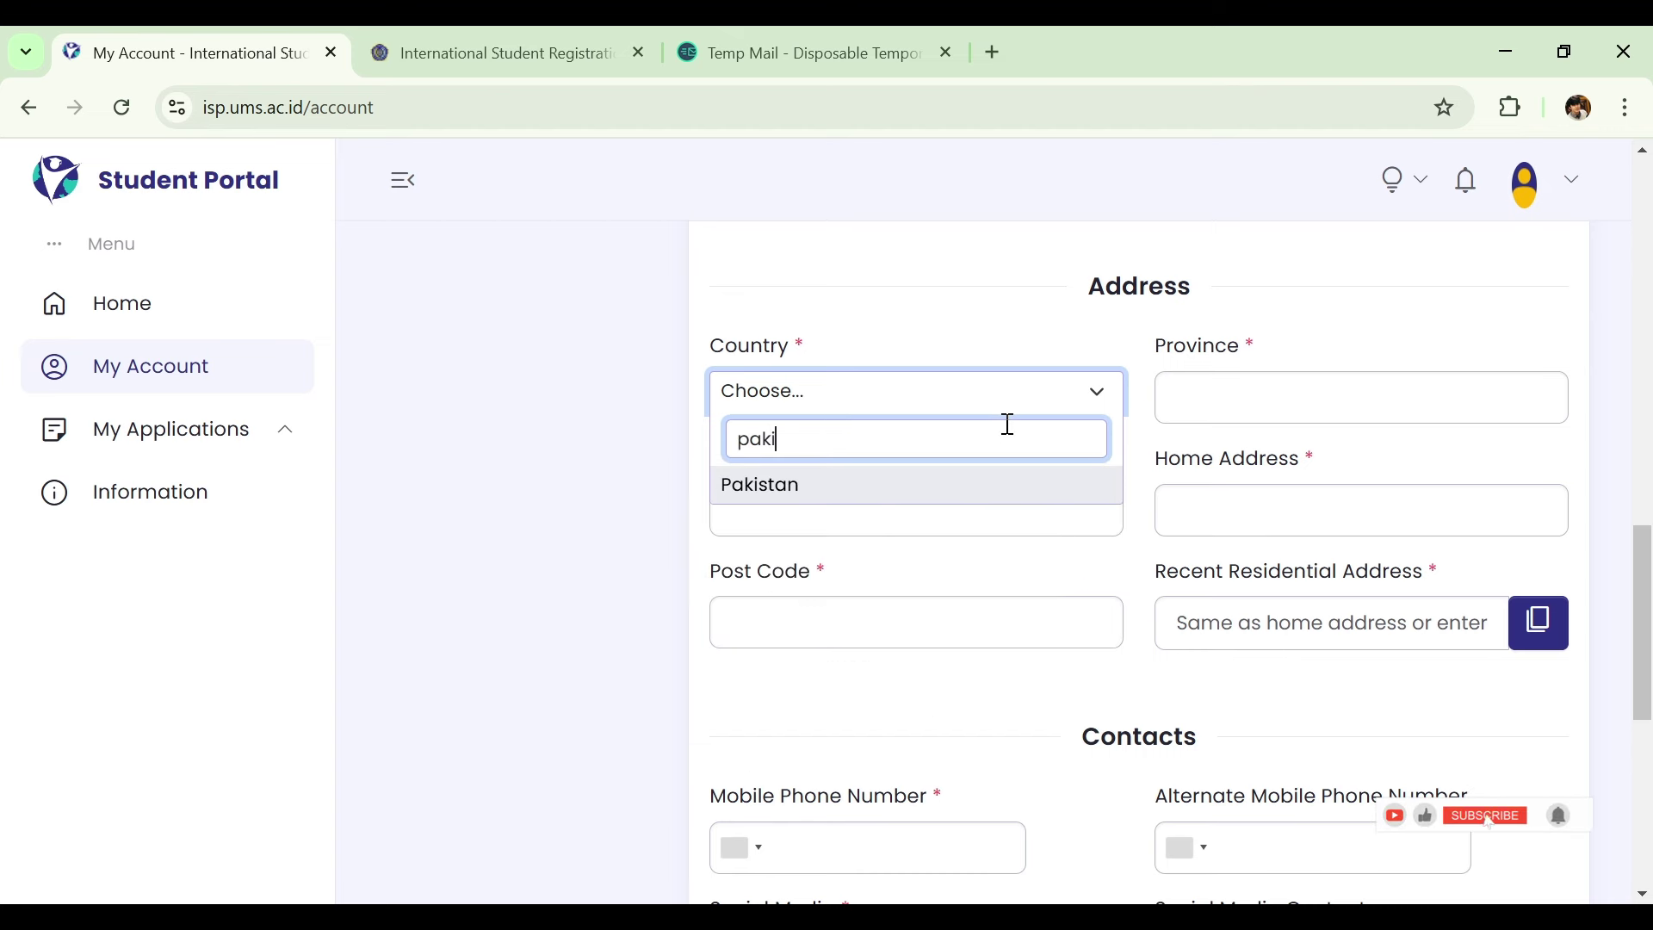
key(Return)
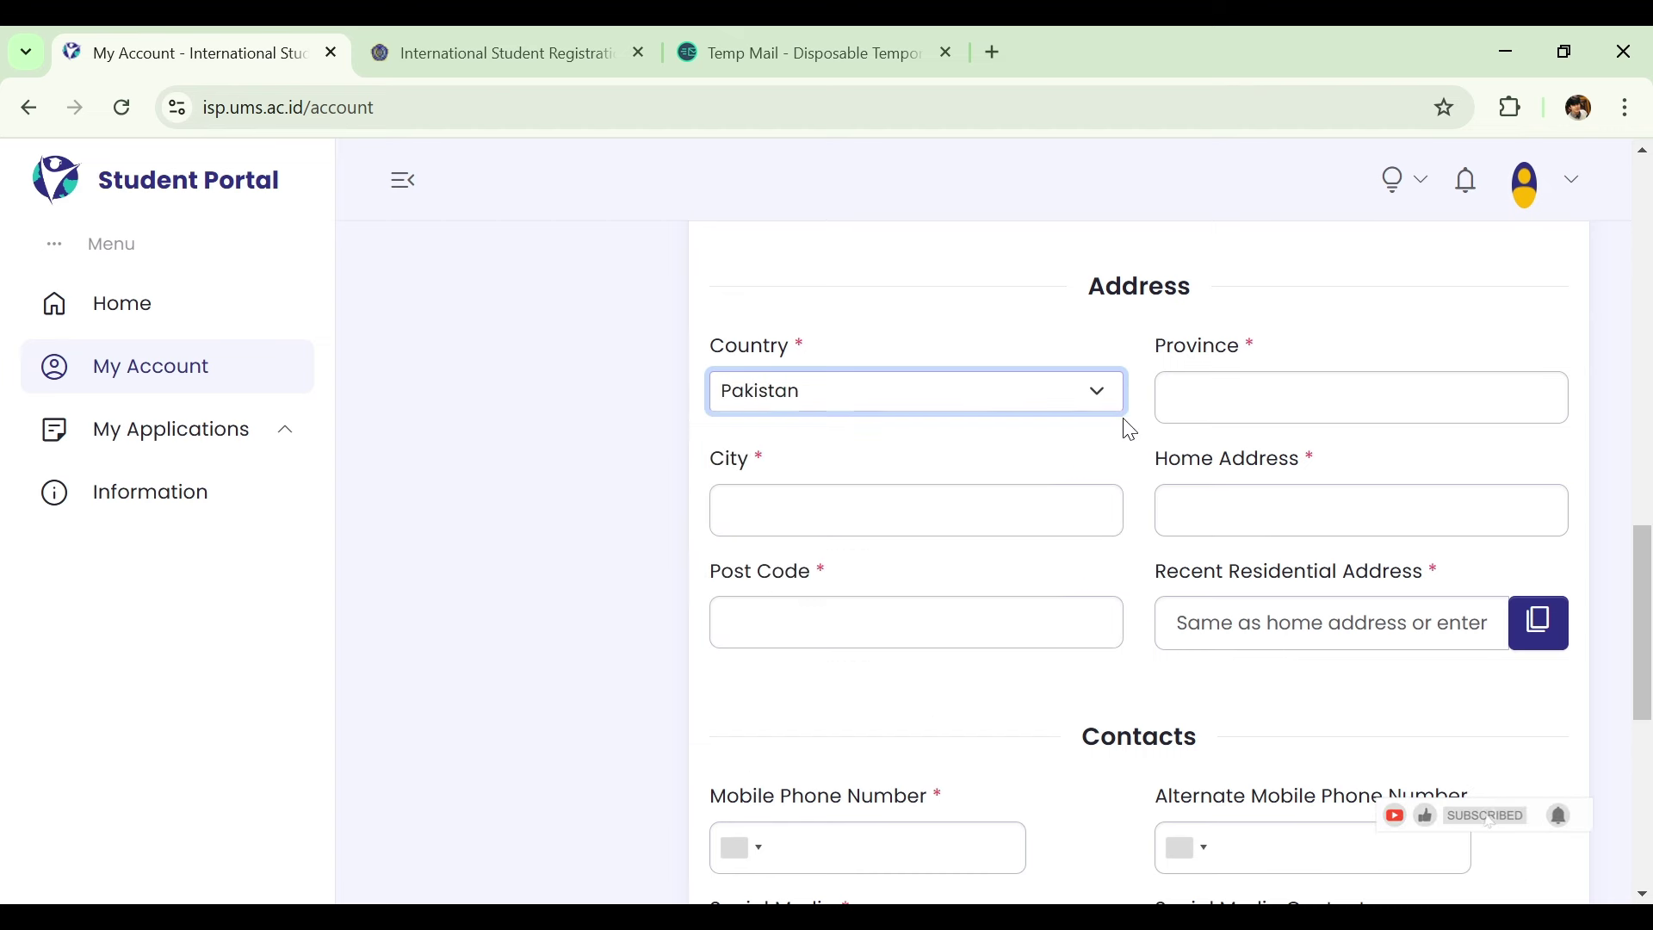
click(1206, 412)
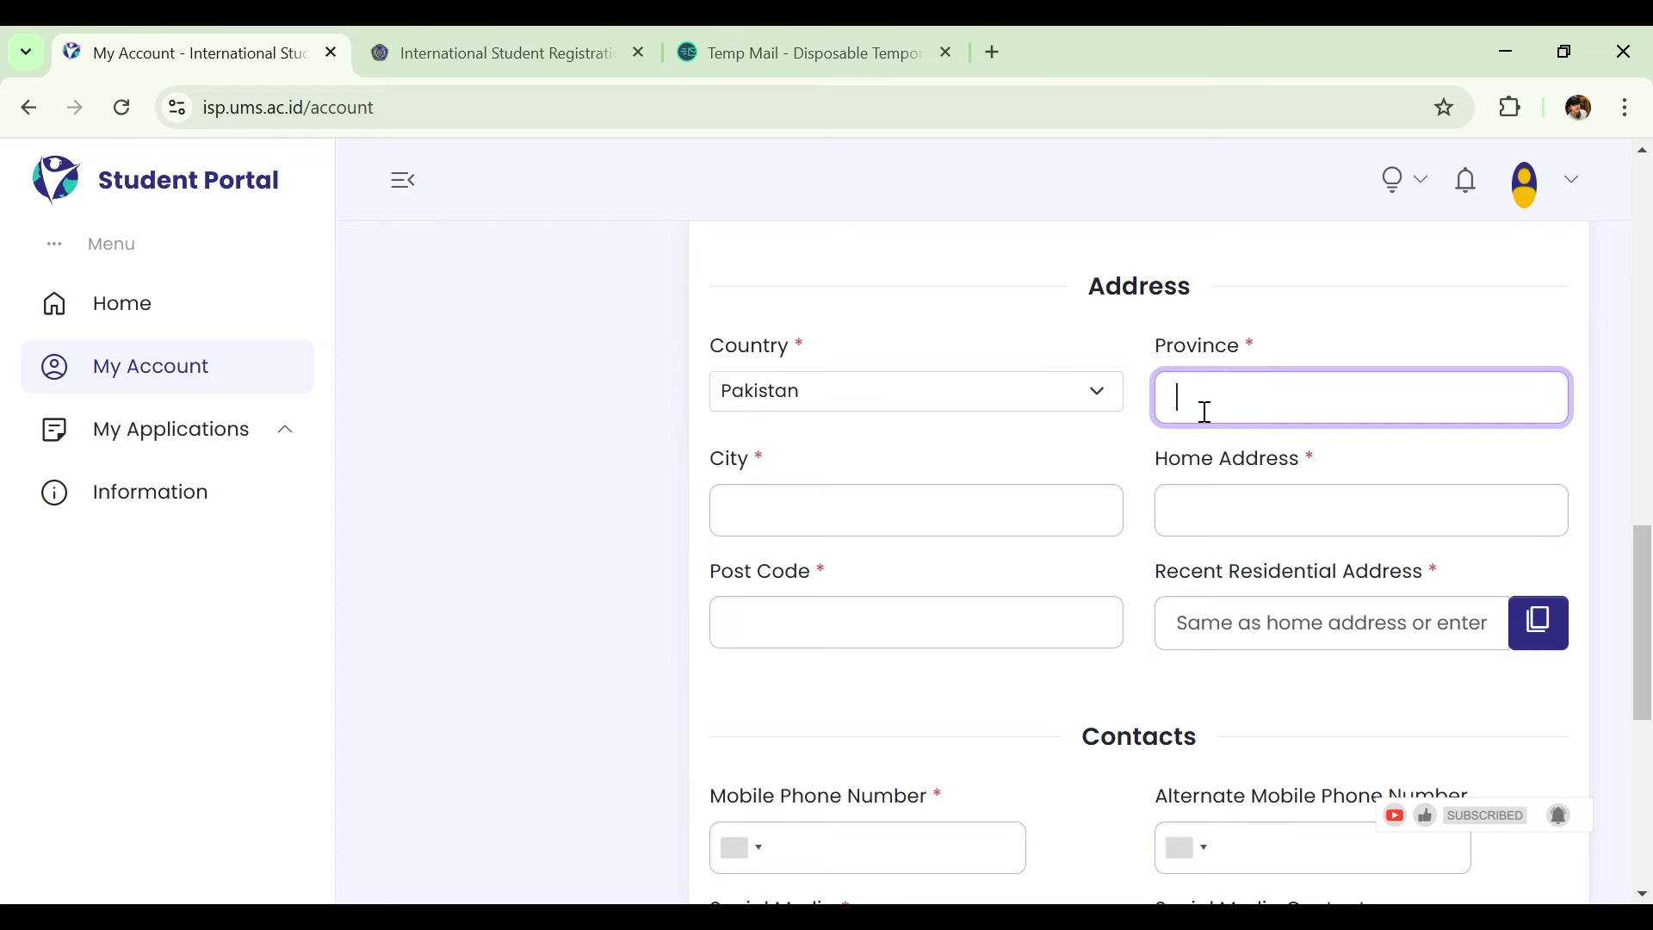
text(punjab)
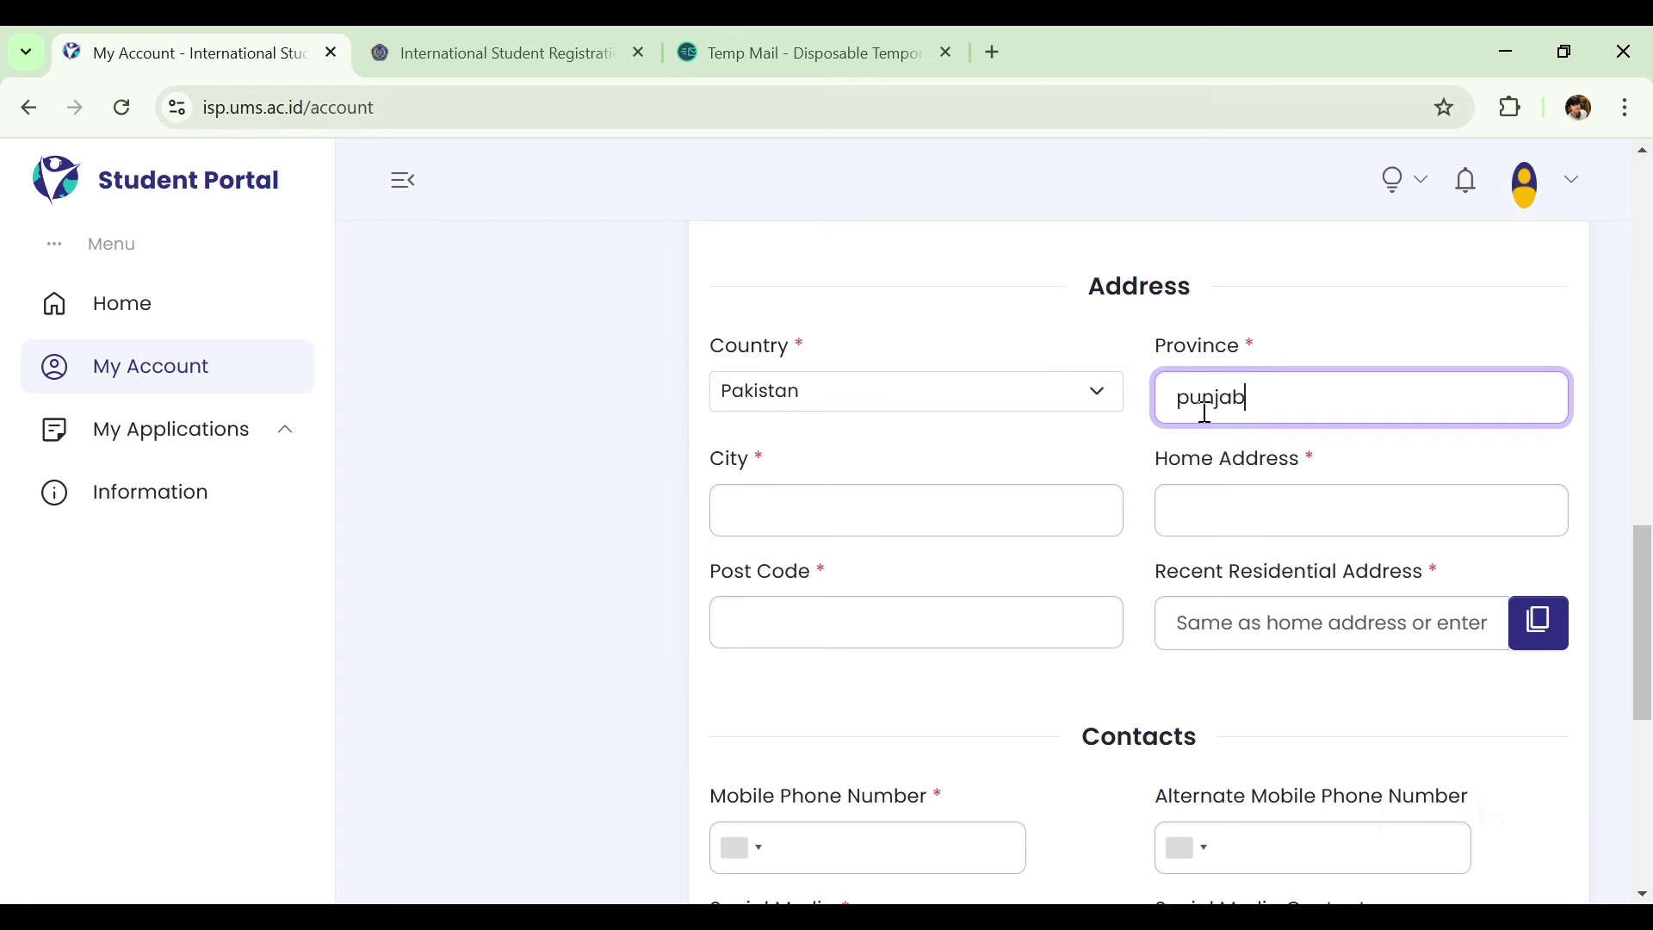
click(896, 496)
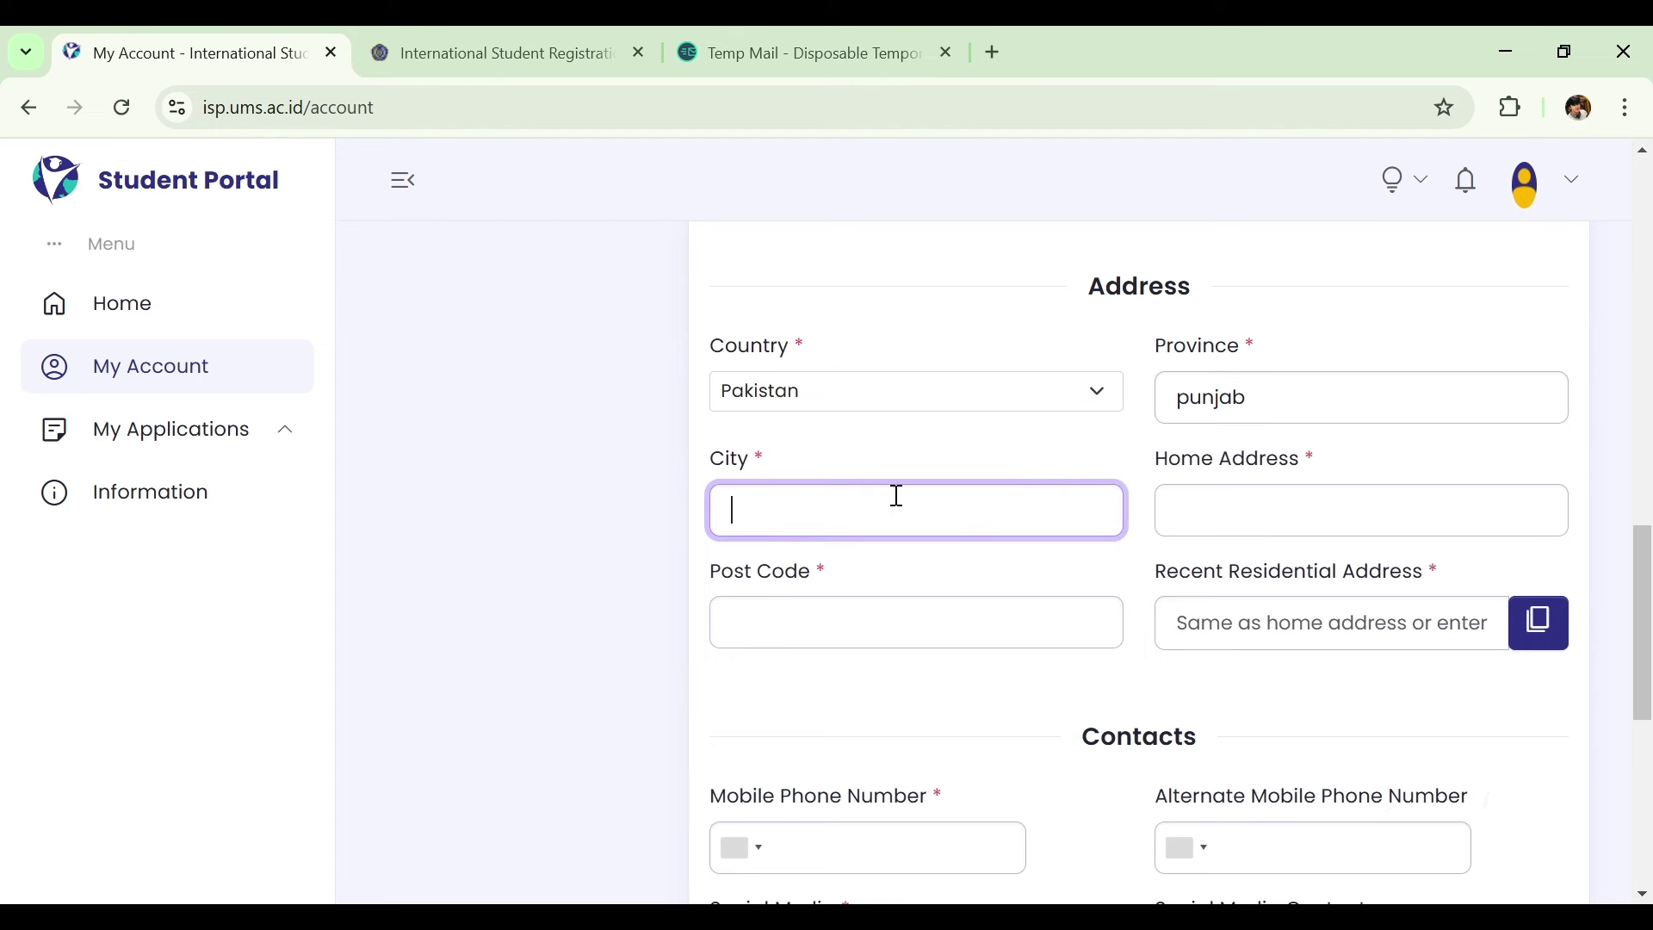
text(lahore)
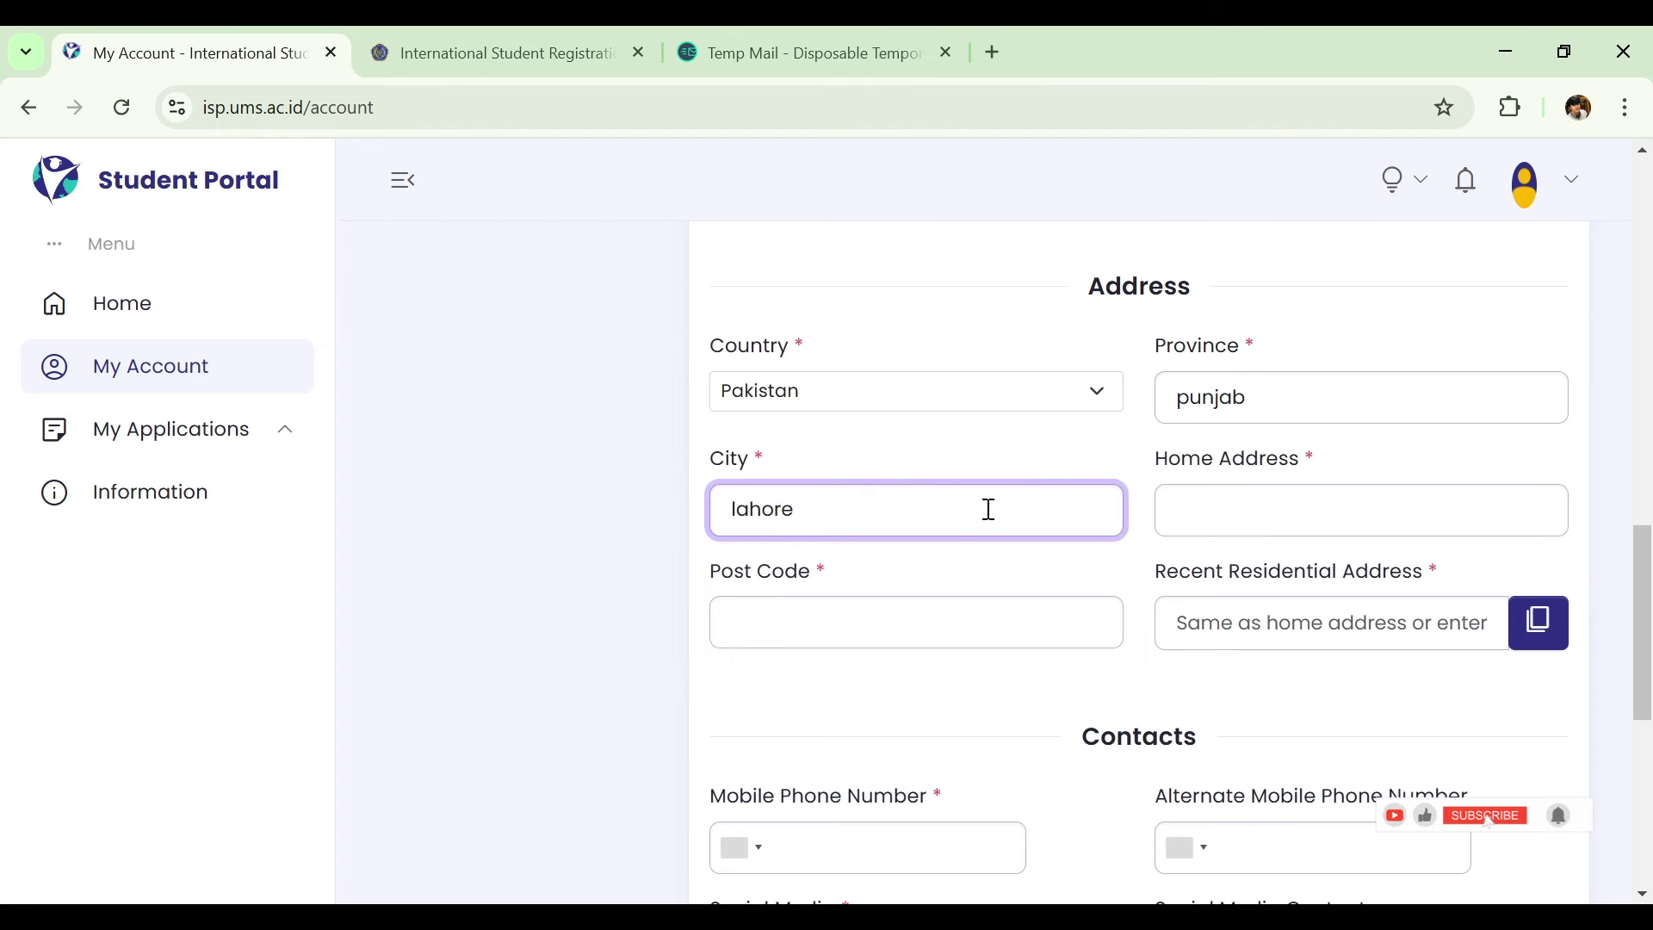
Enter the home address and post code, then copy it into the residential address.
key(ctrl+a)
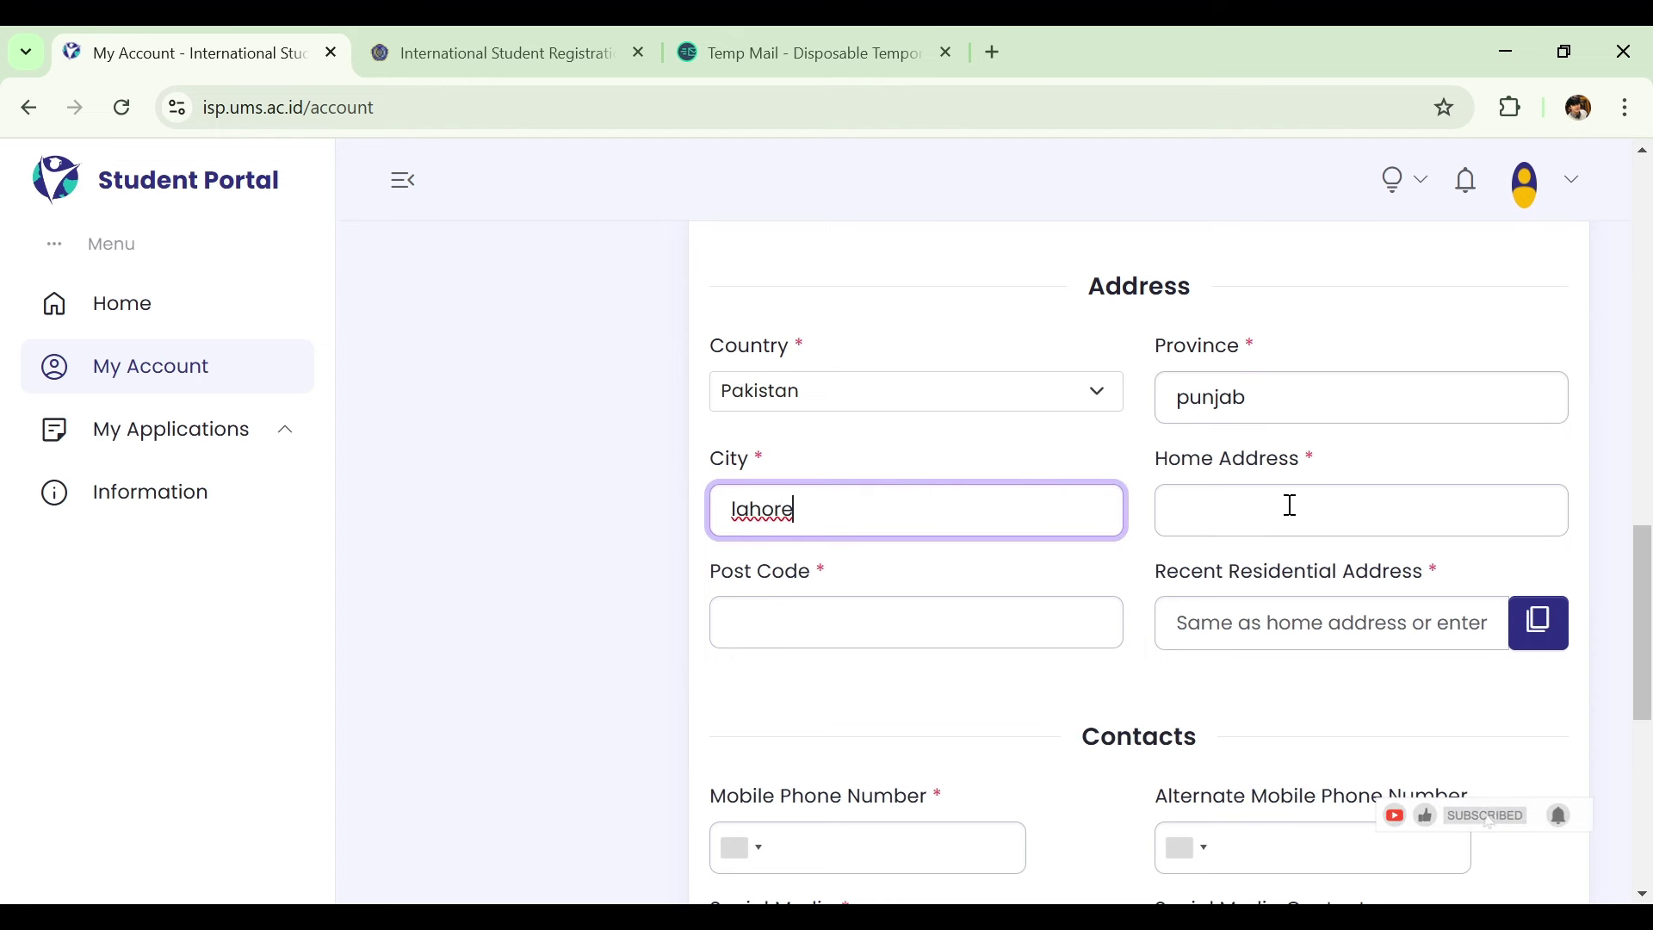
click(1289, 505)
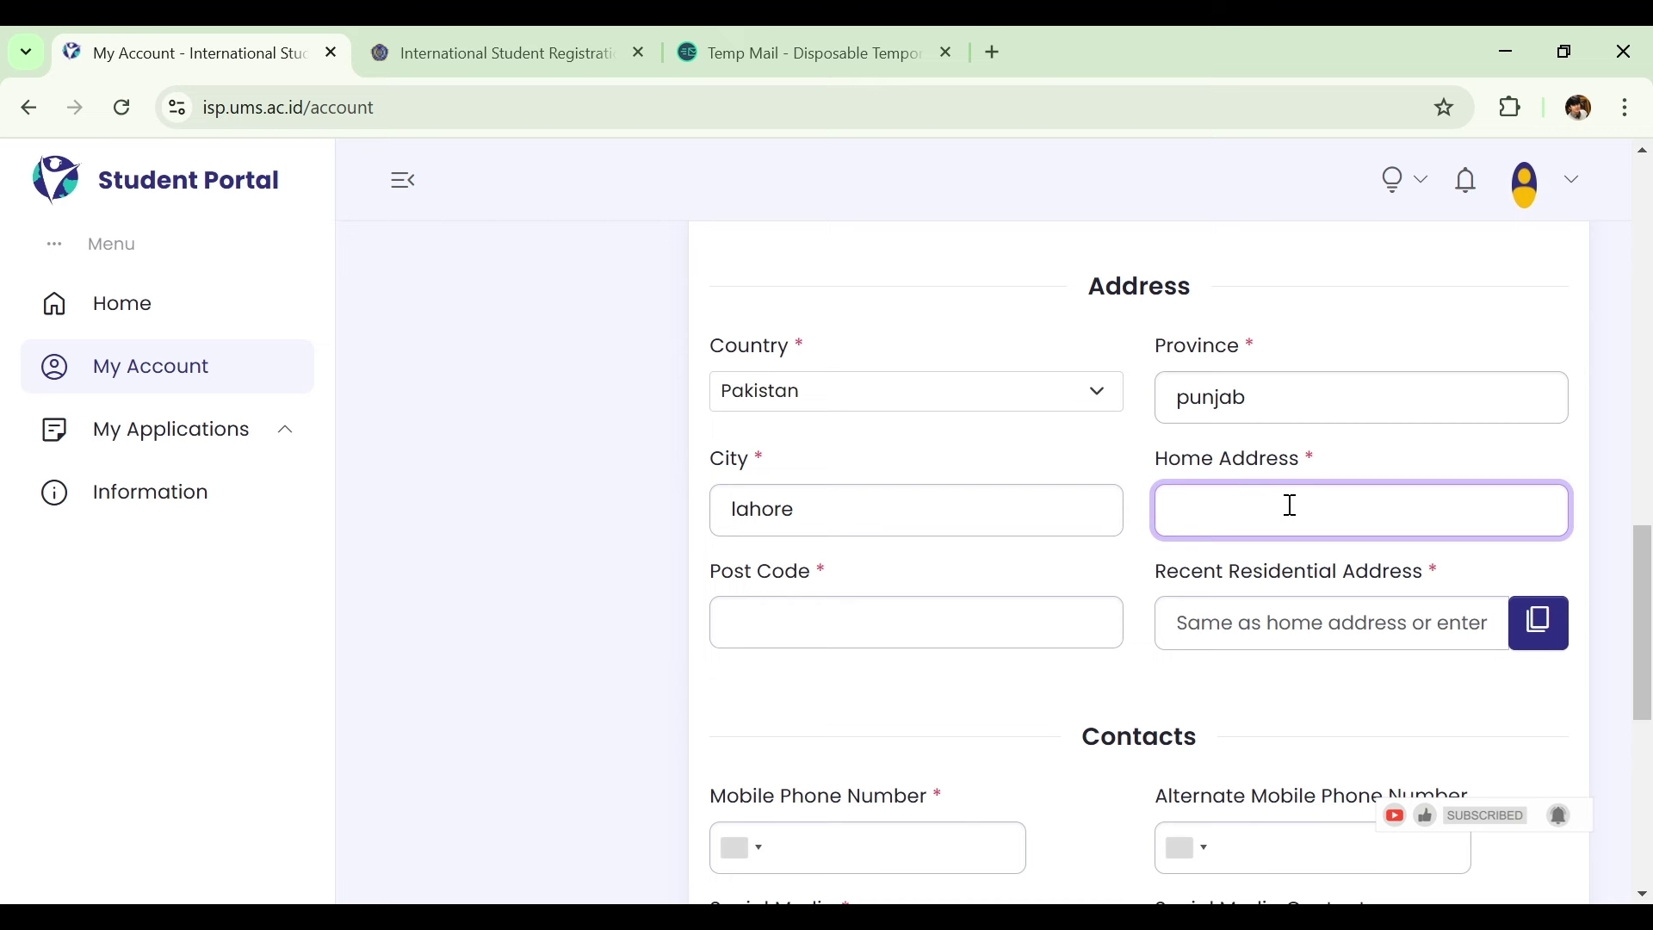
text(srreagwahytiuhliuhkyu)
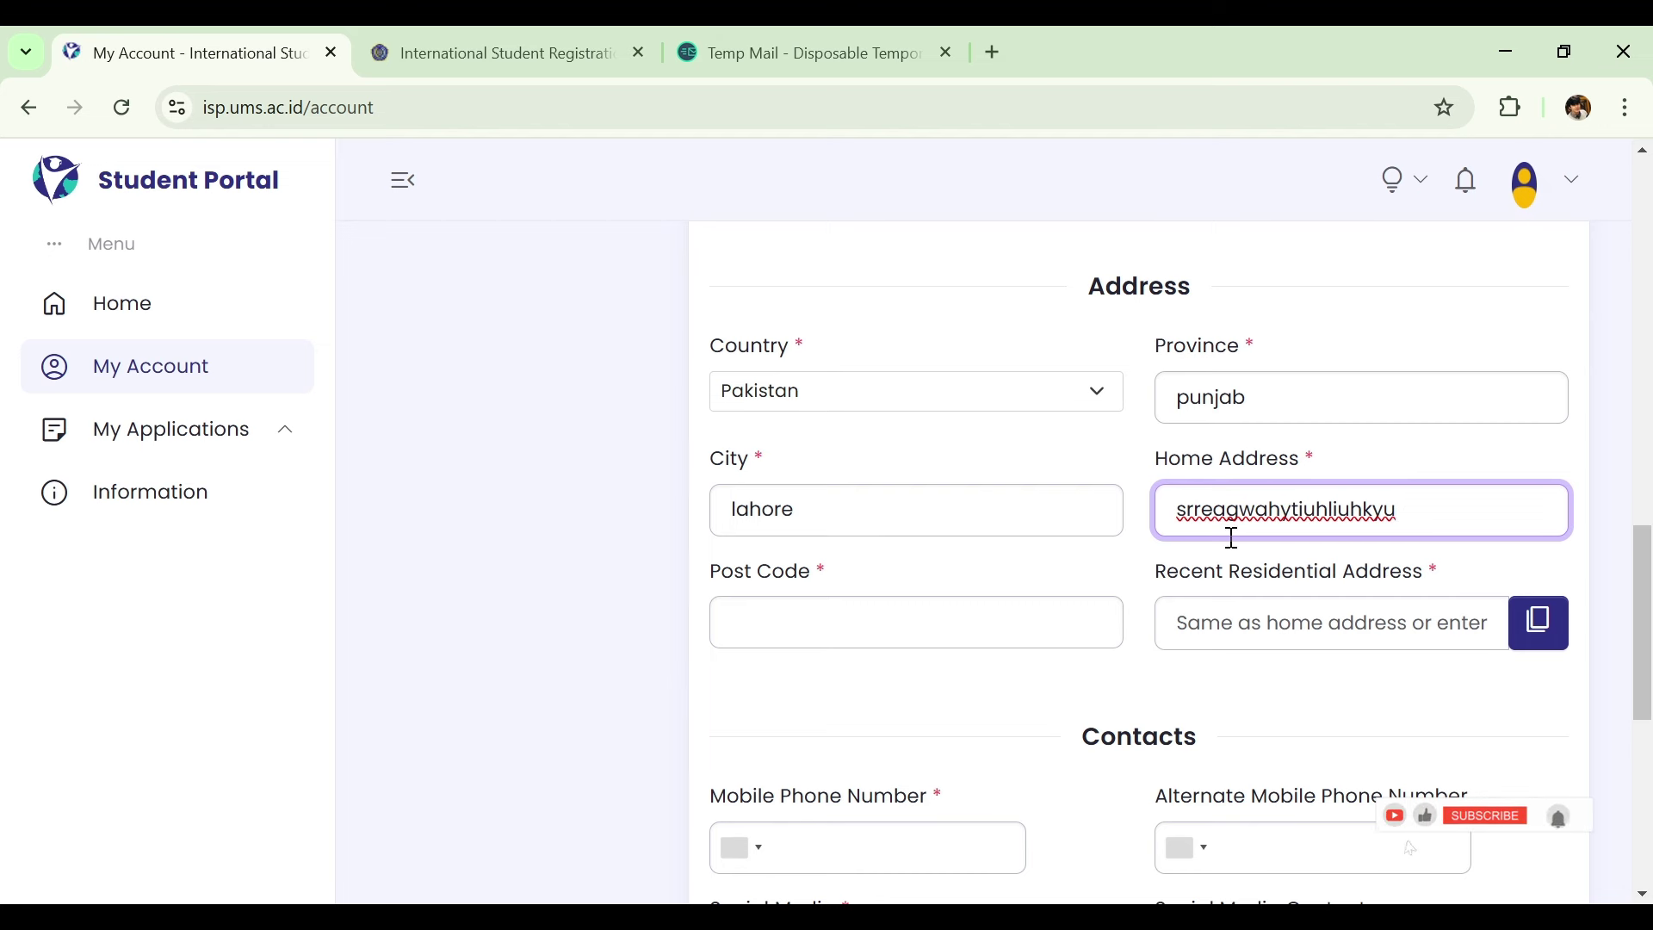
click(1071, 613)
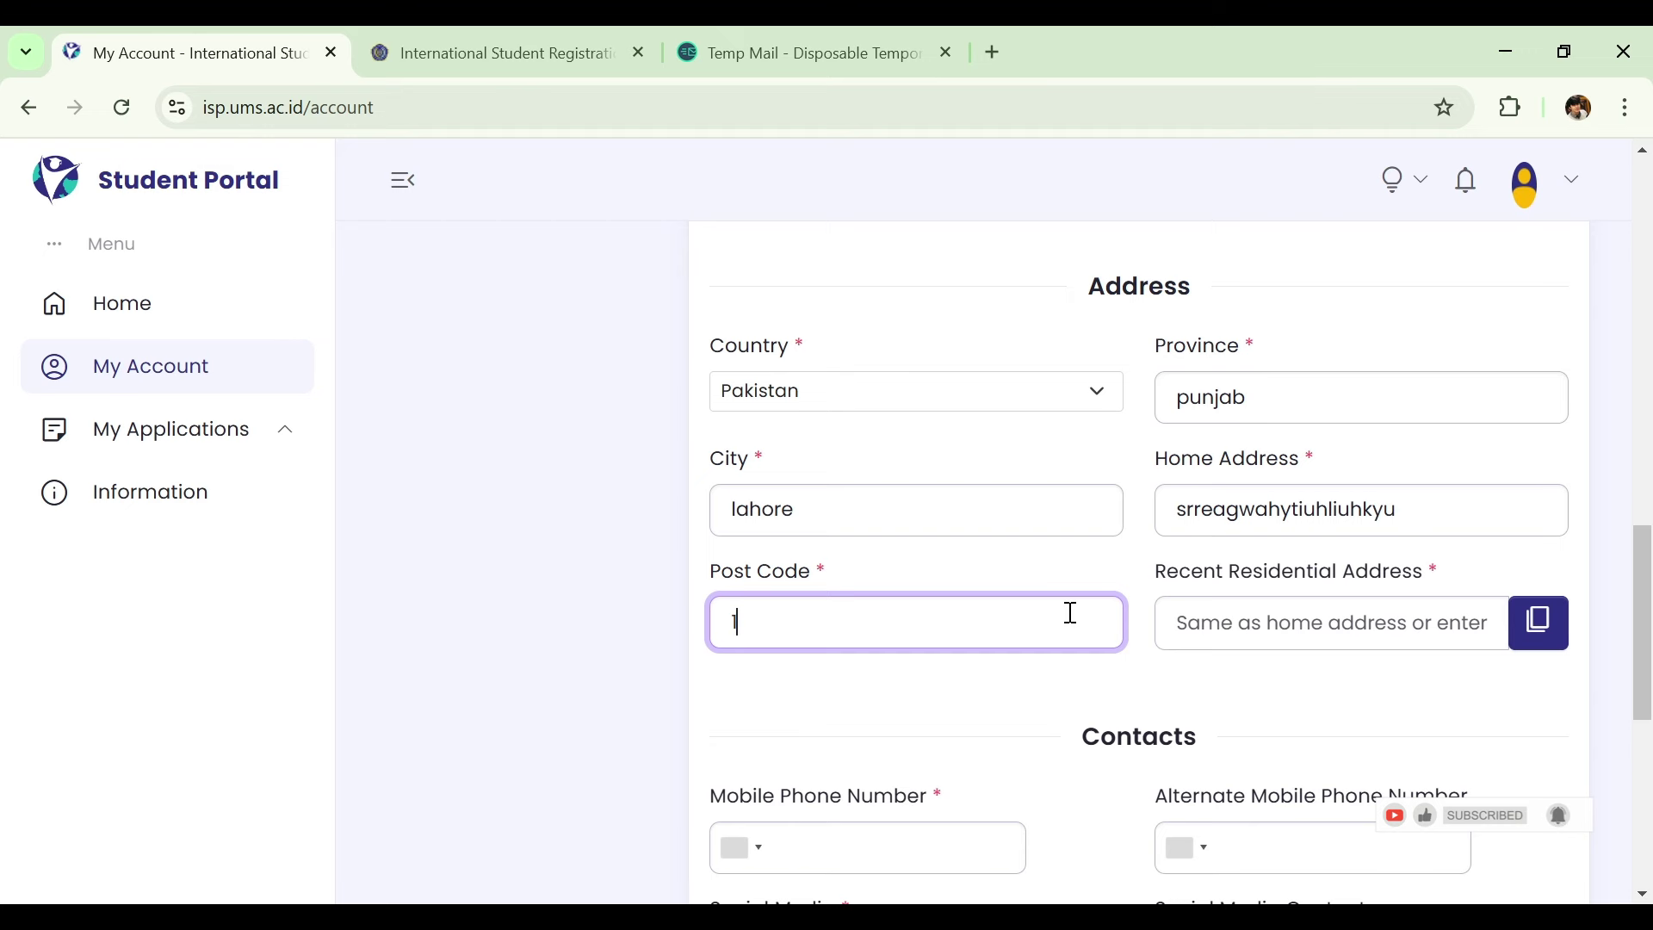
text(12345)
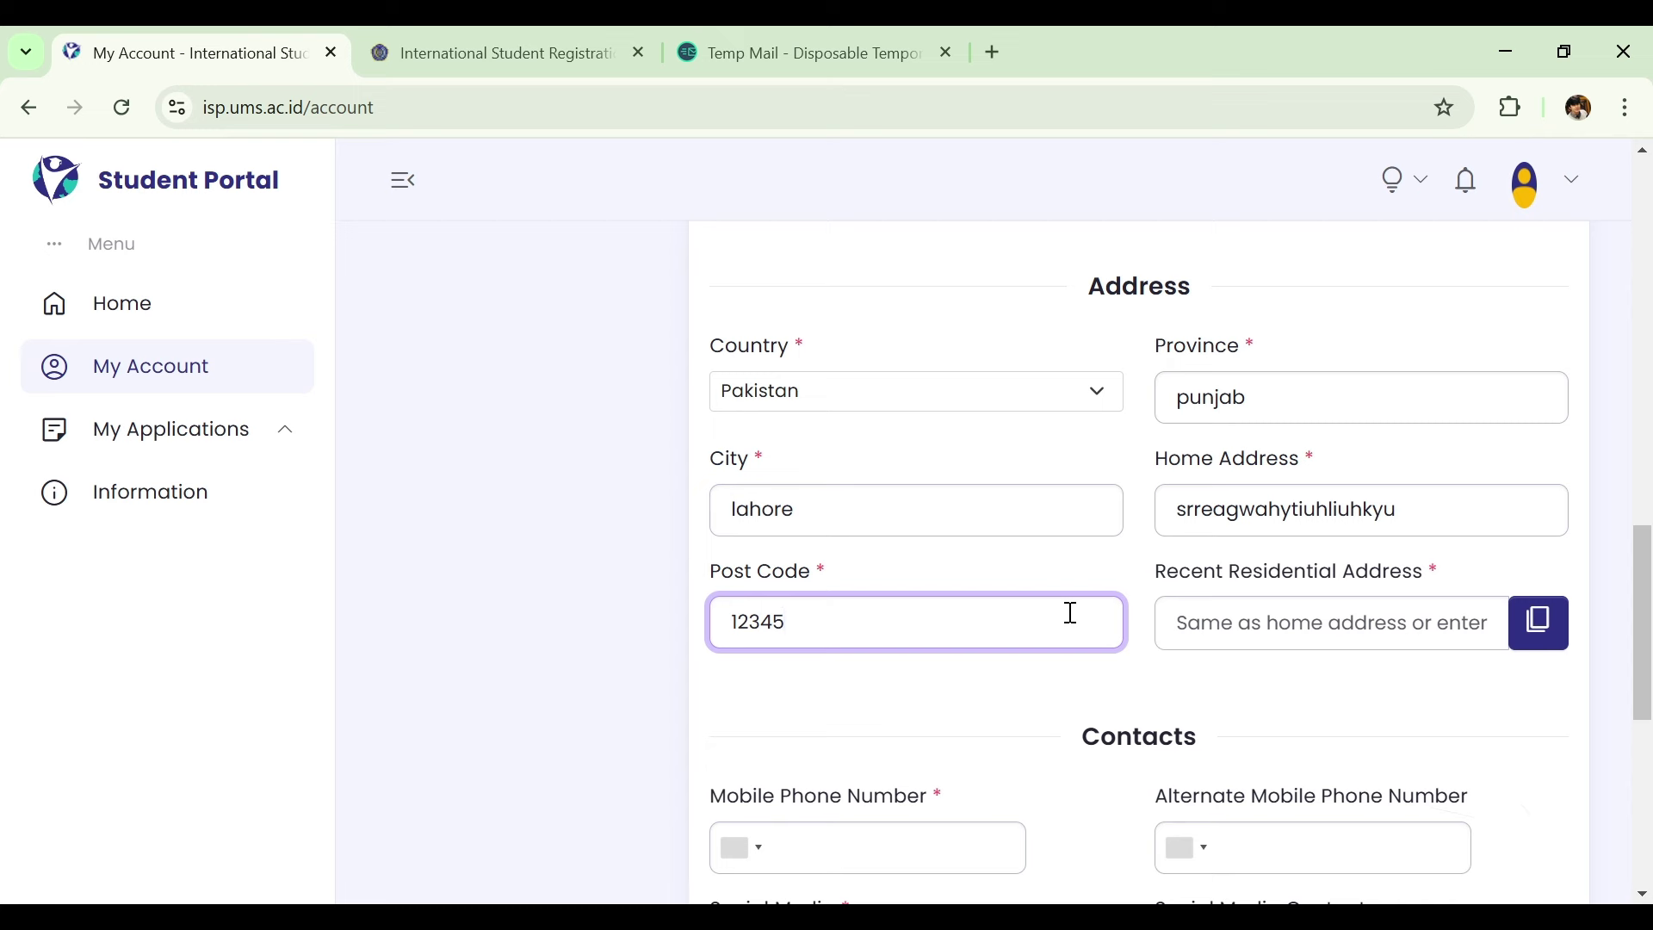
key(Tab)
scroll(1102, 595, down, 1)
click(1156, 606)
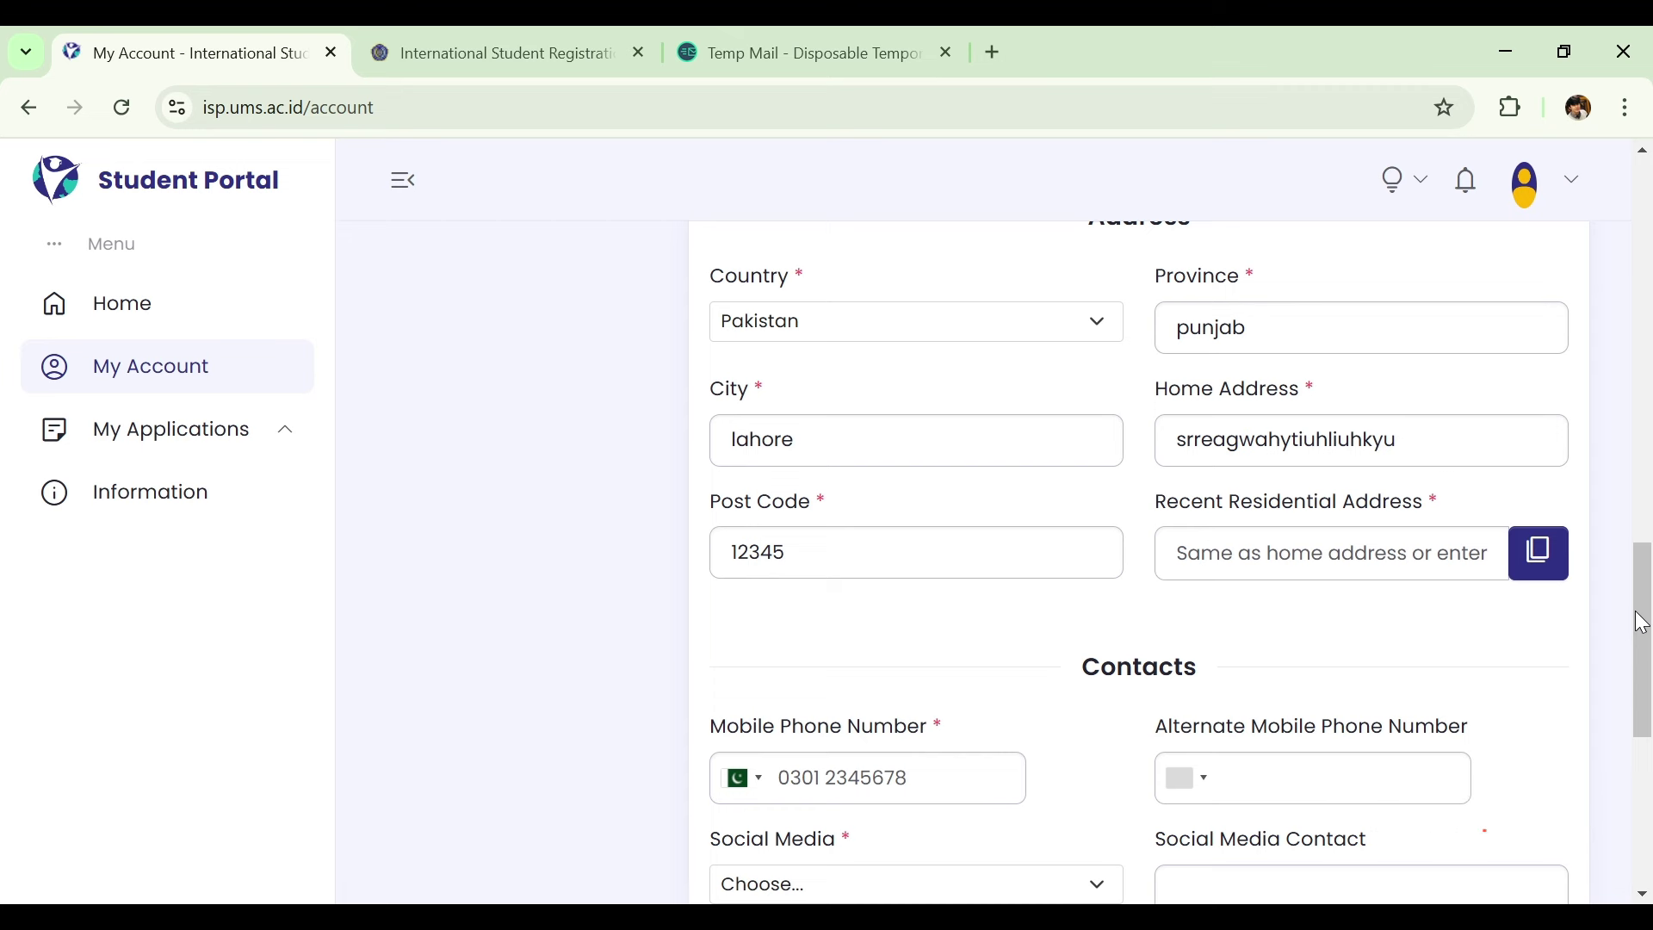
click(1542, 553)
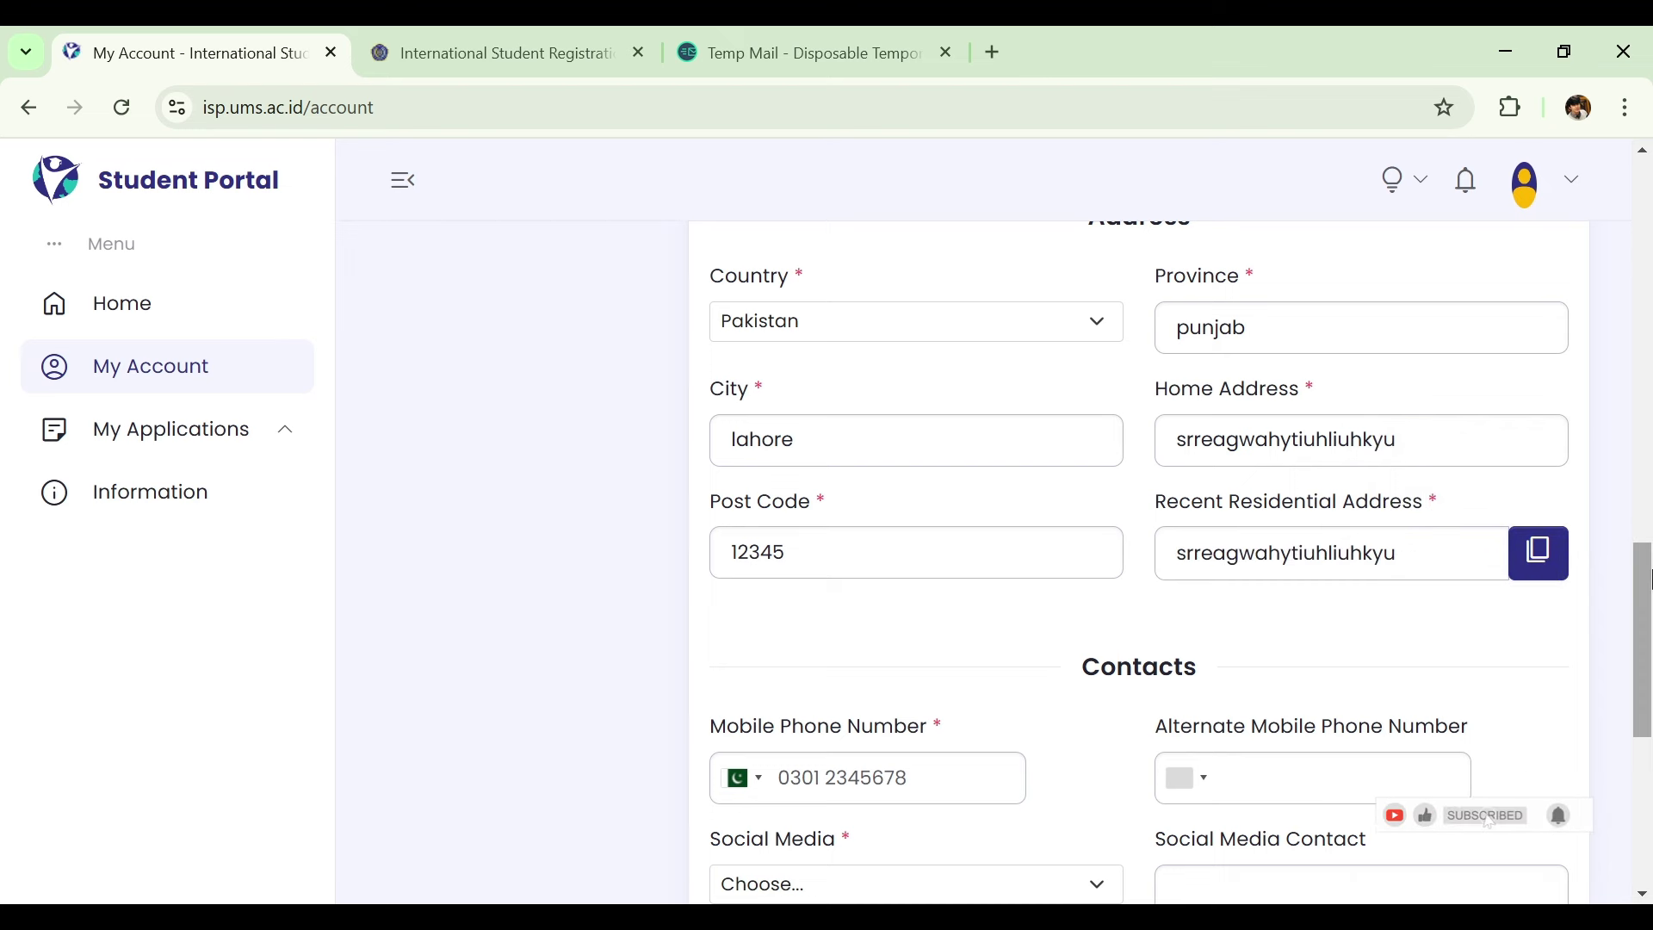
drag(1648, 579, 1648, 642)
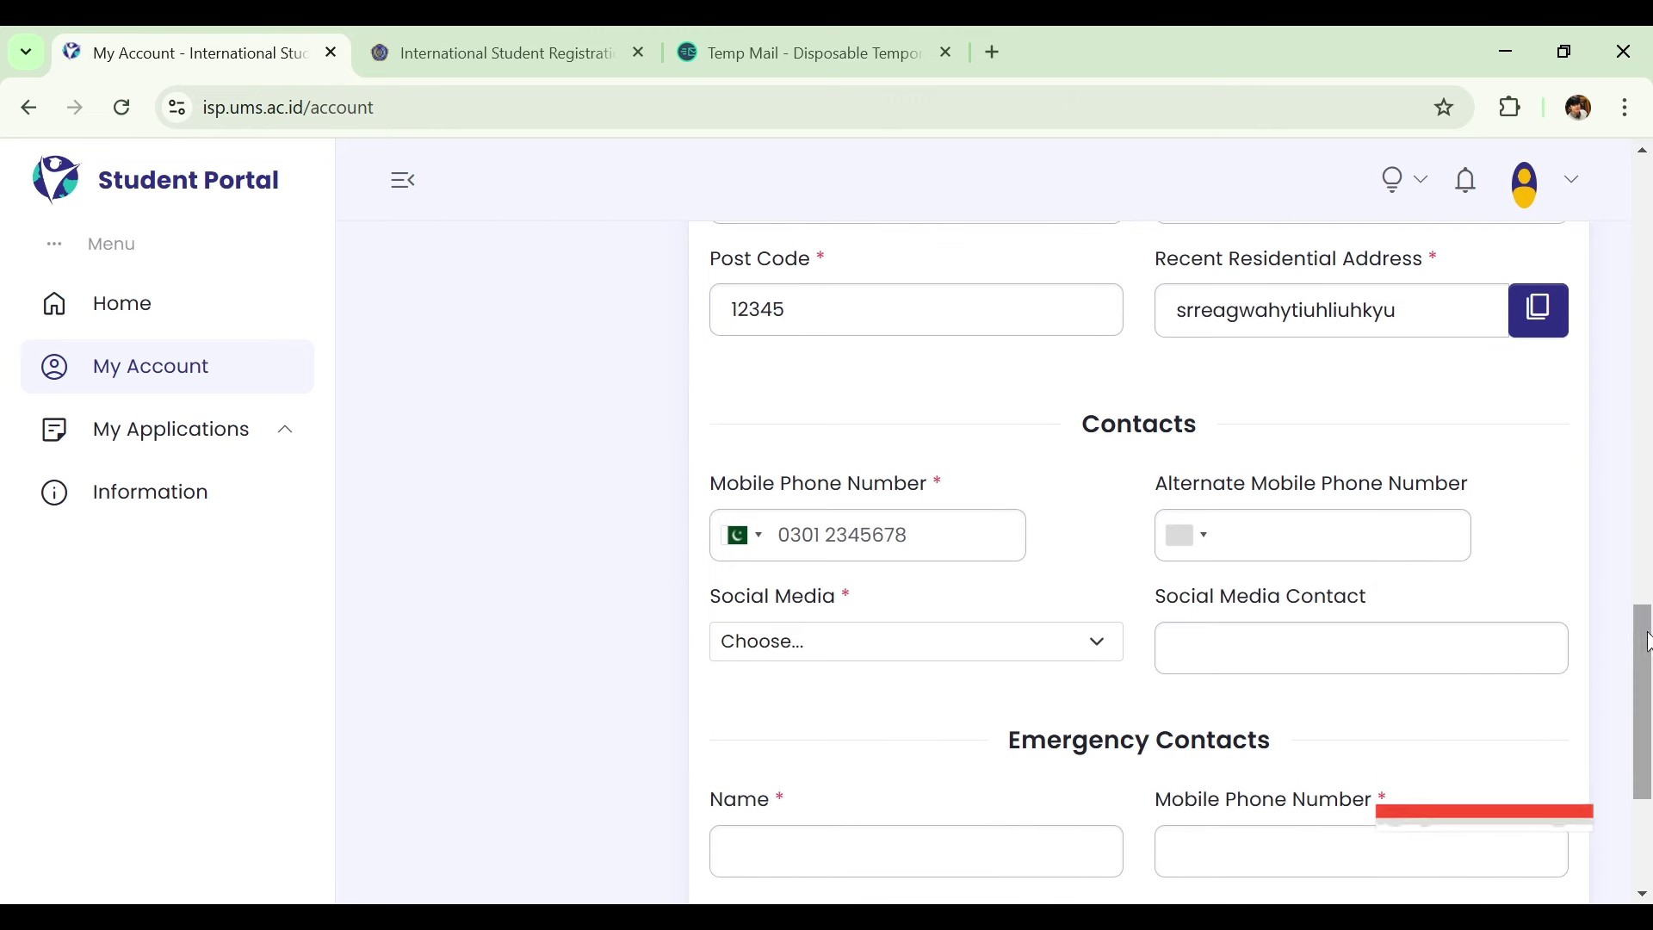
Enter the mobile phone number, keeping Pakistan +92 as the country code.
click(962, 539)
text(0)
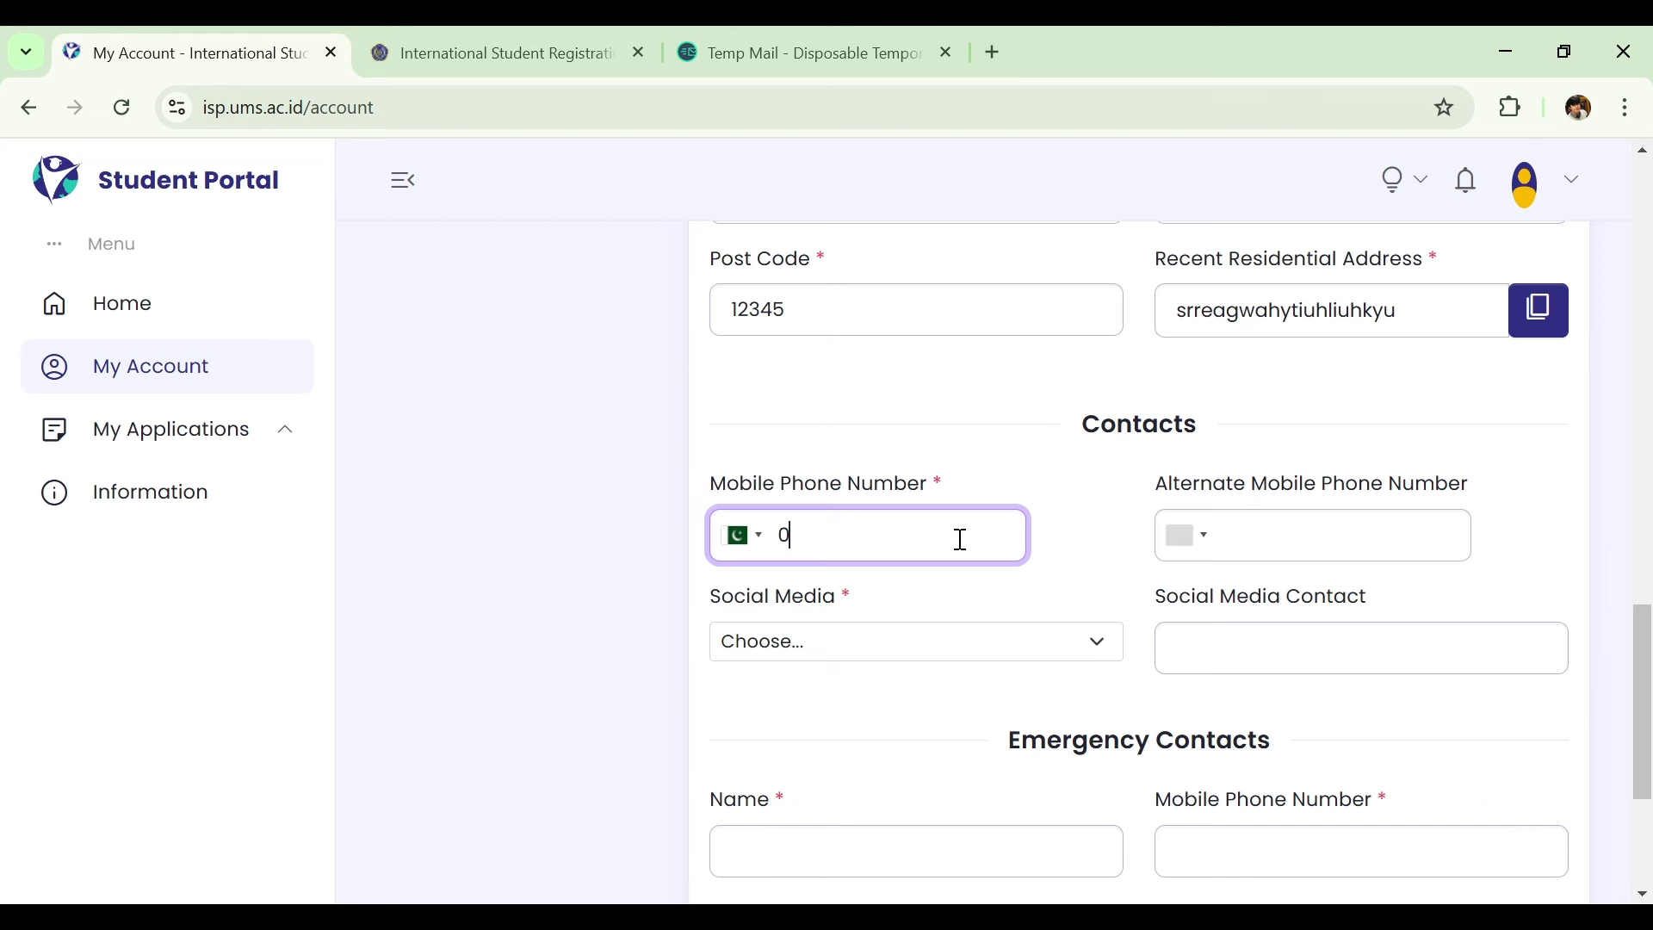
text(300000000)
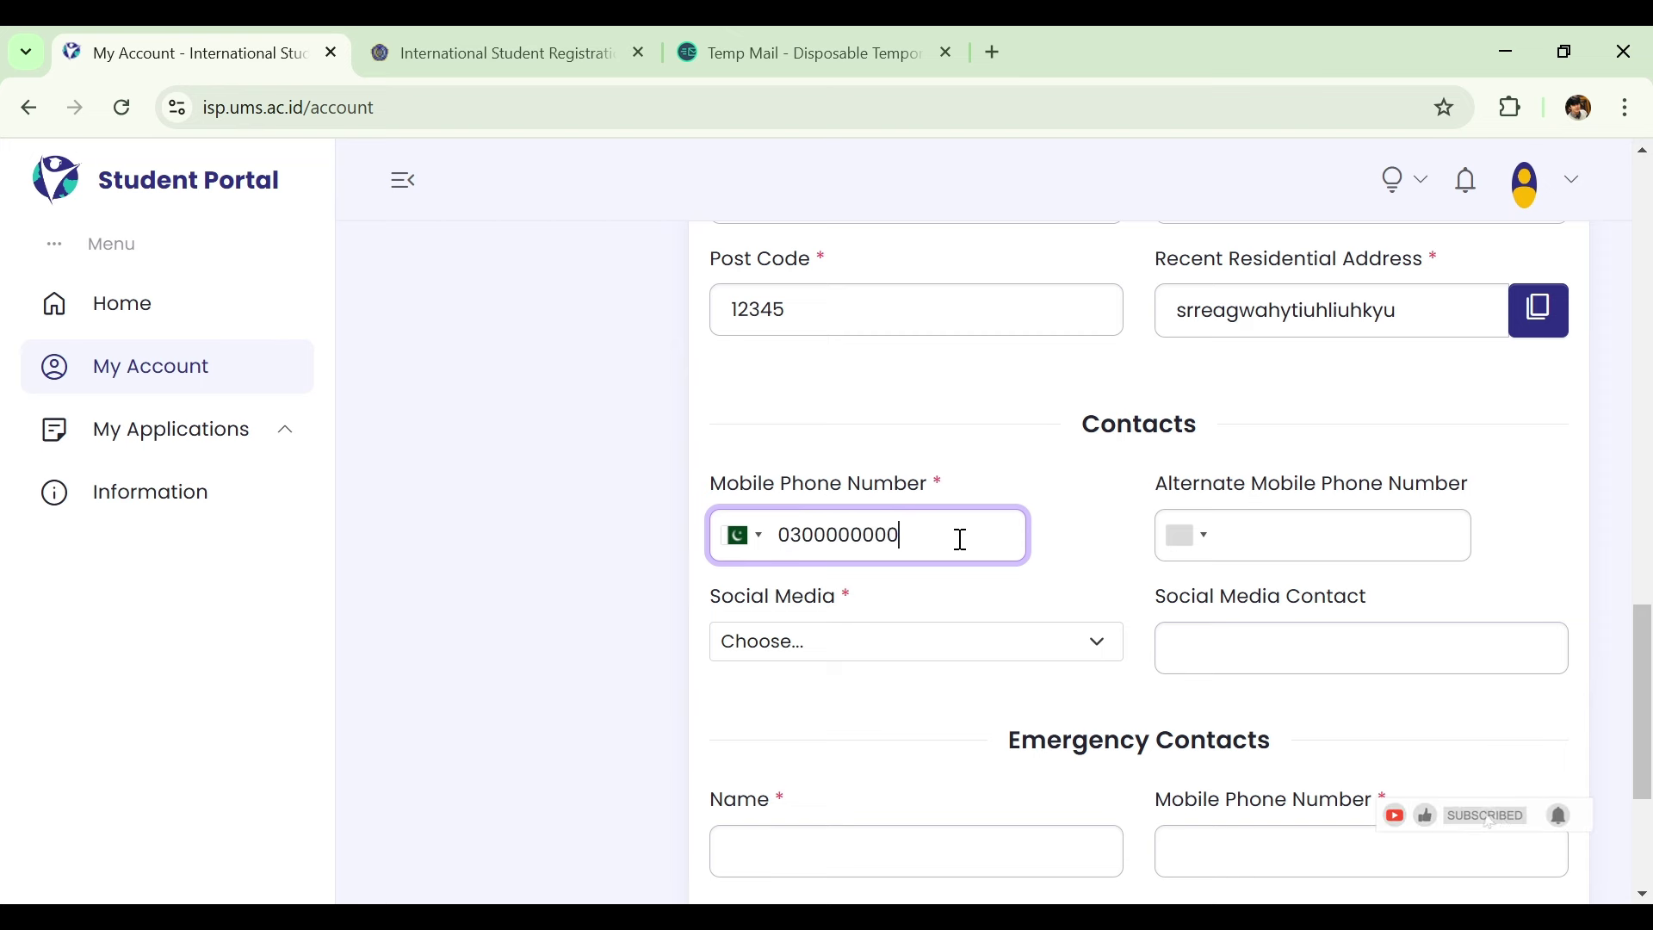
click(738, 543)
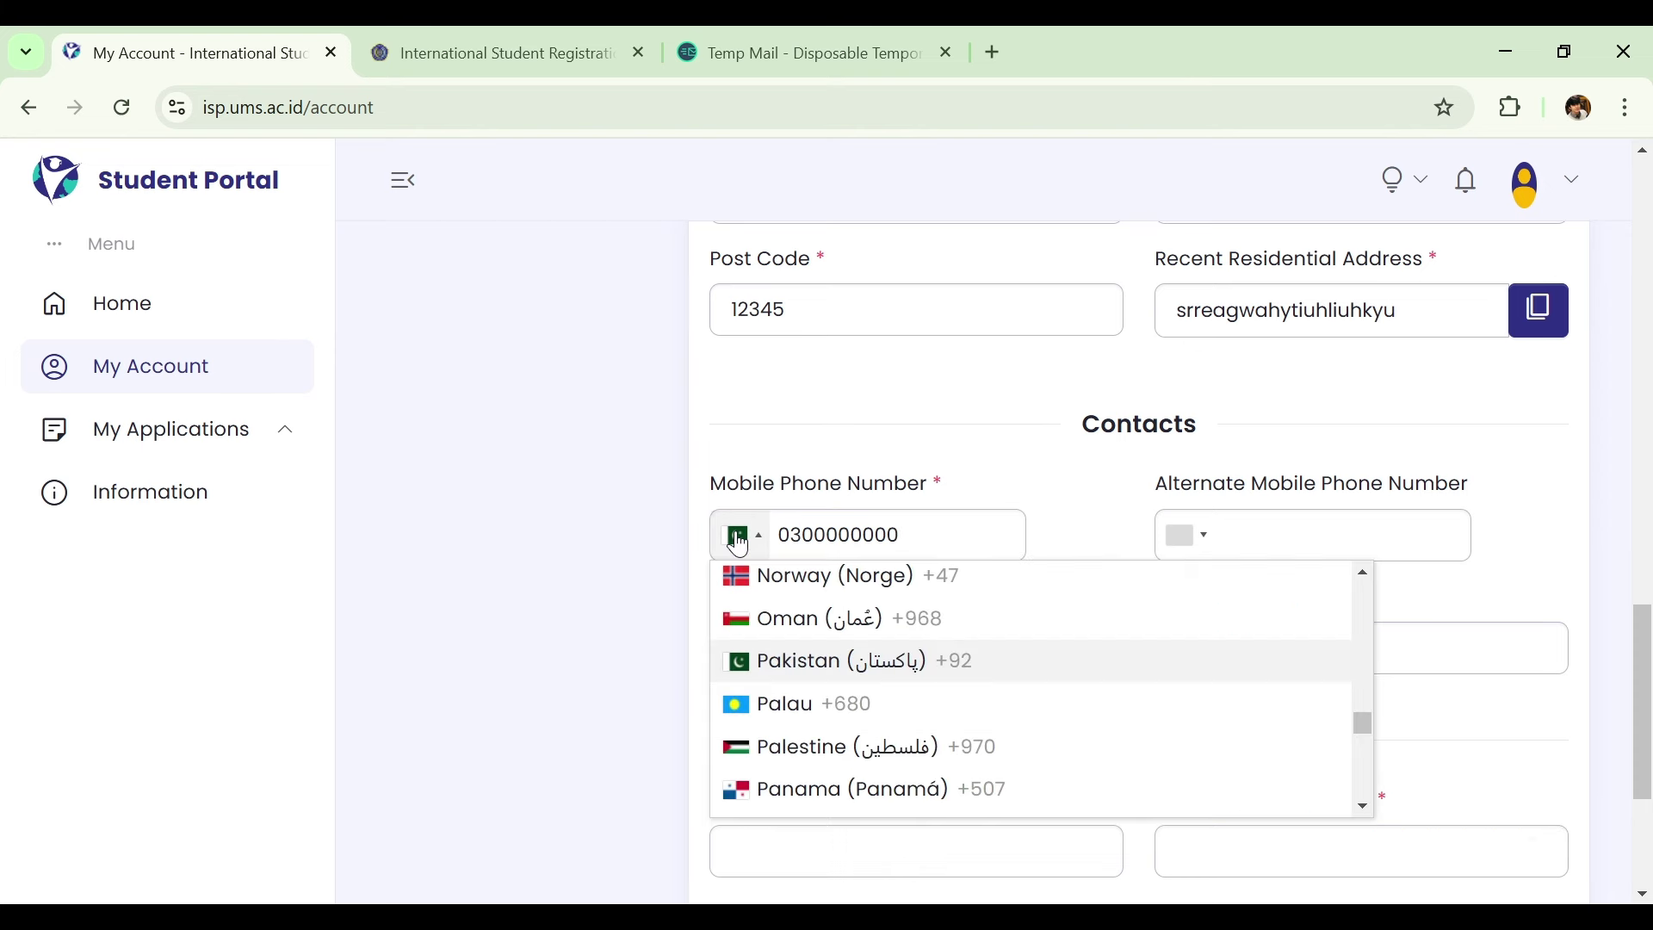
click(739, 544)
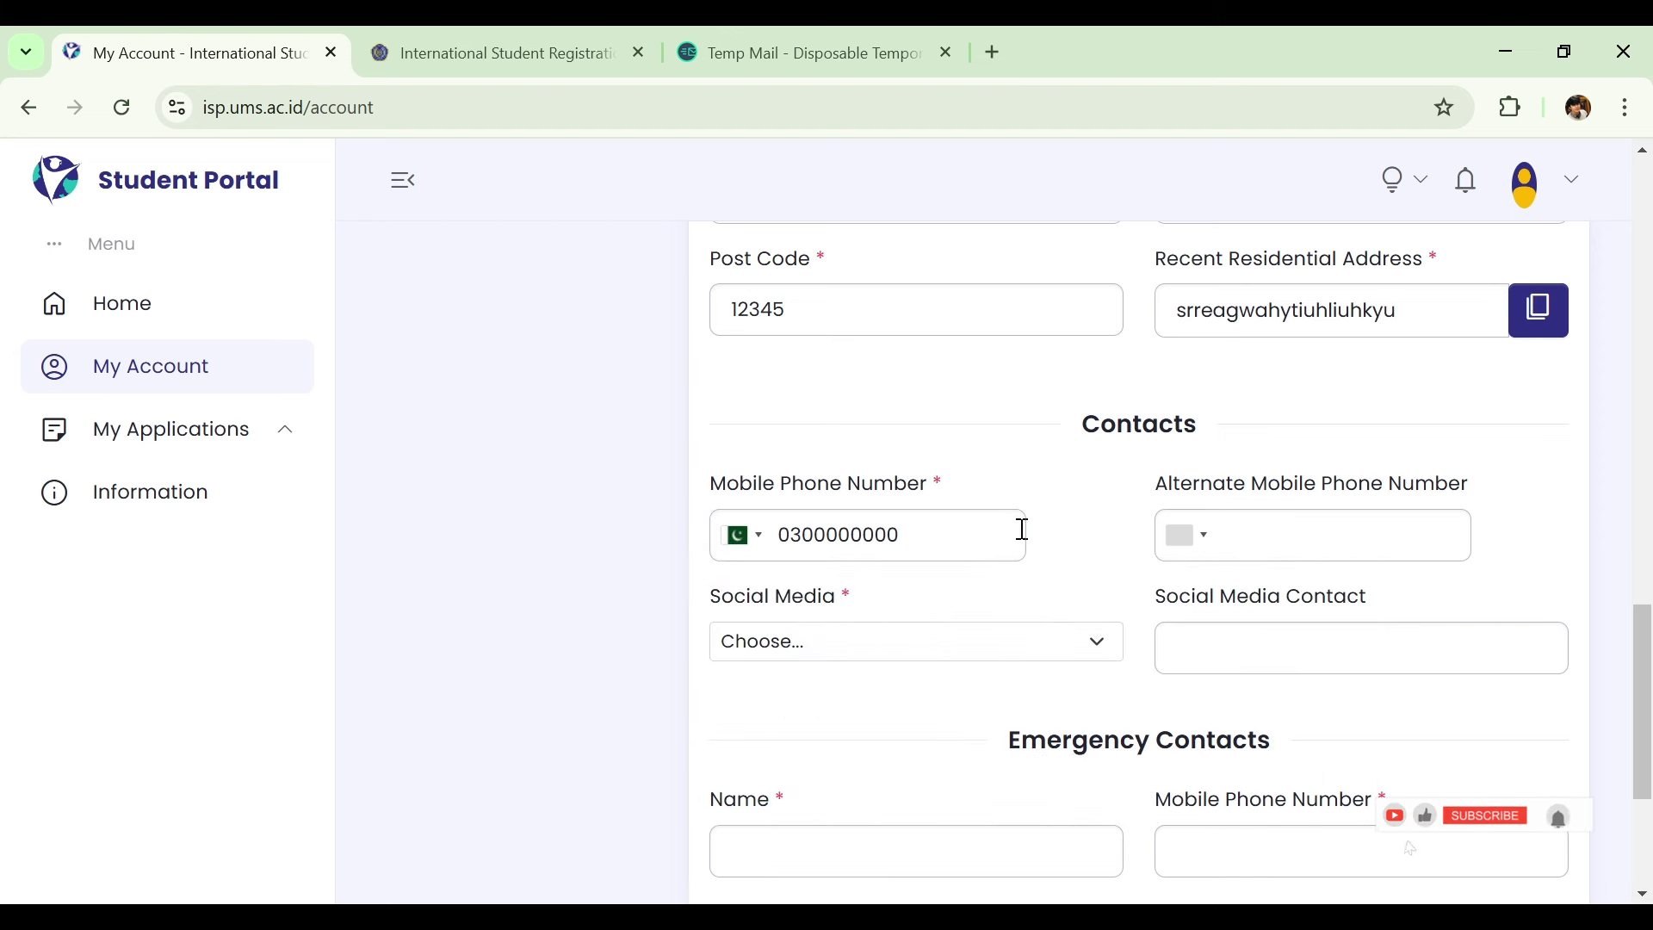
Choose WhatsApp as the Social Media contact method.
scroll(1643, 680, down, 2)
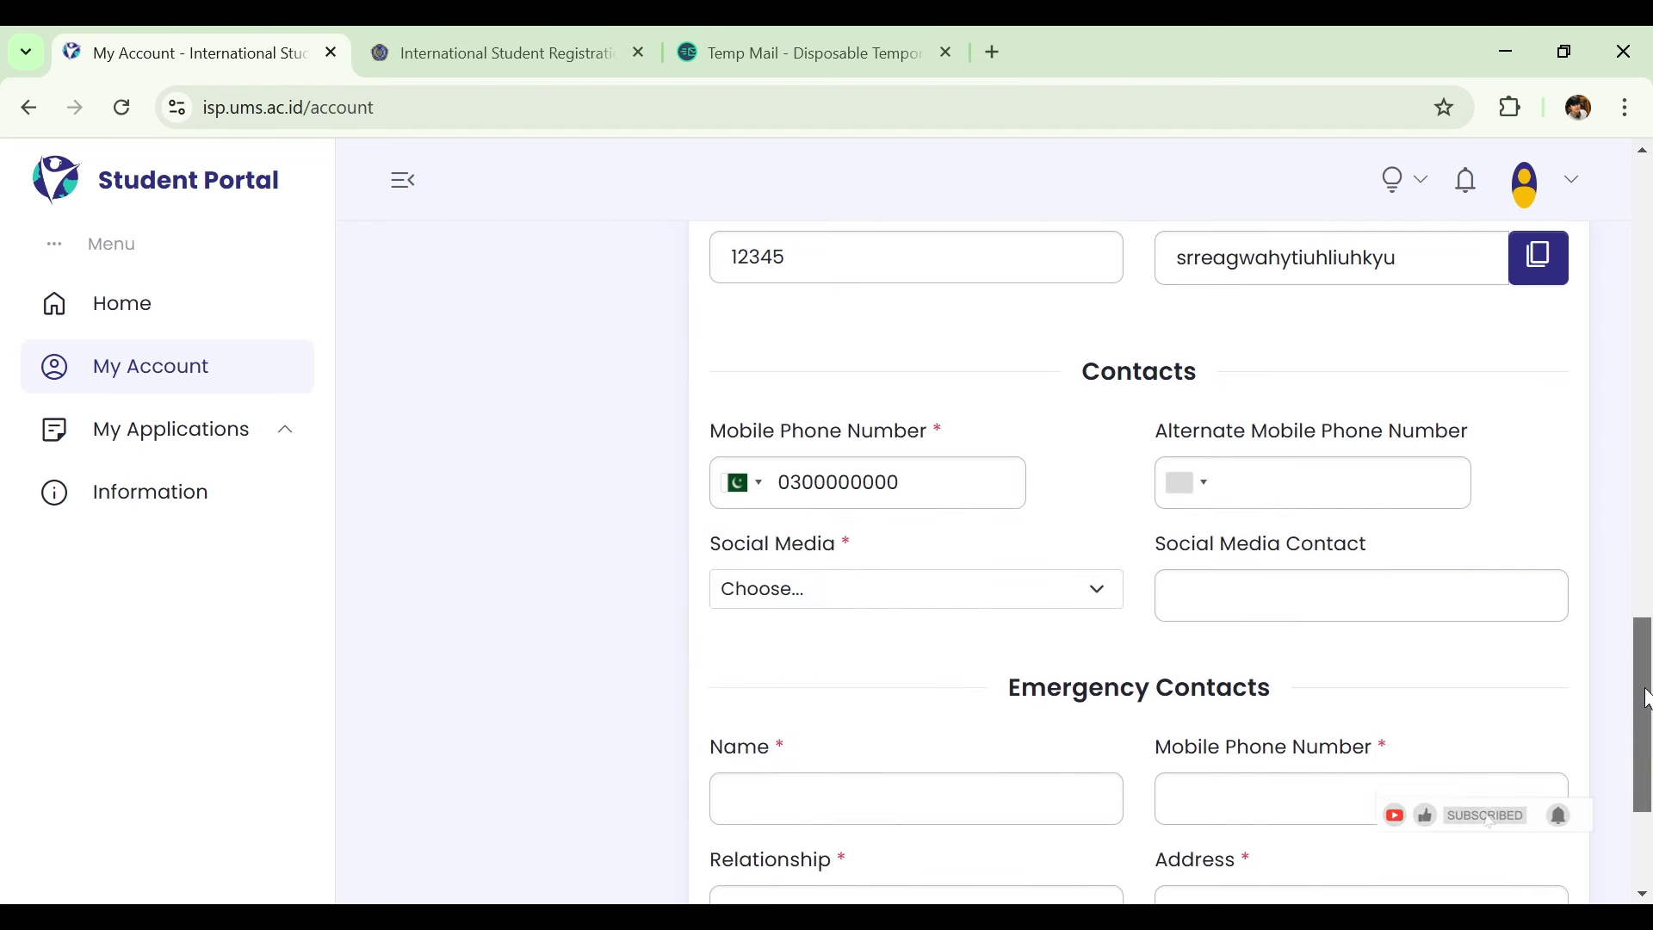
click(1052, 499)
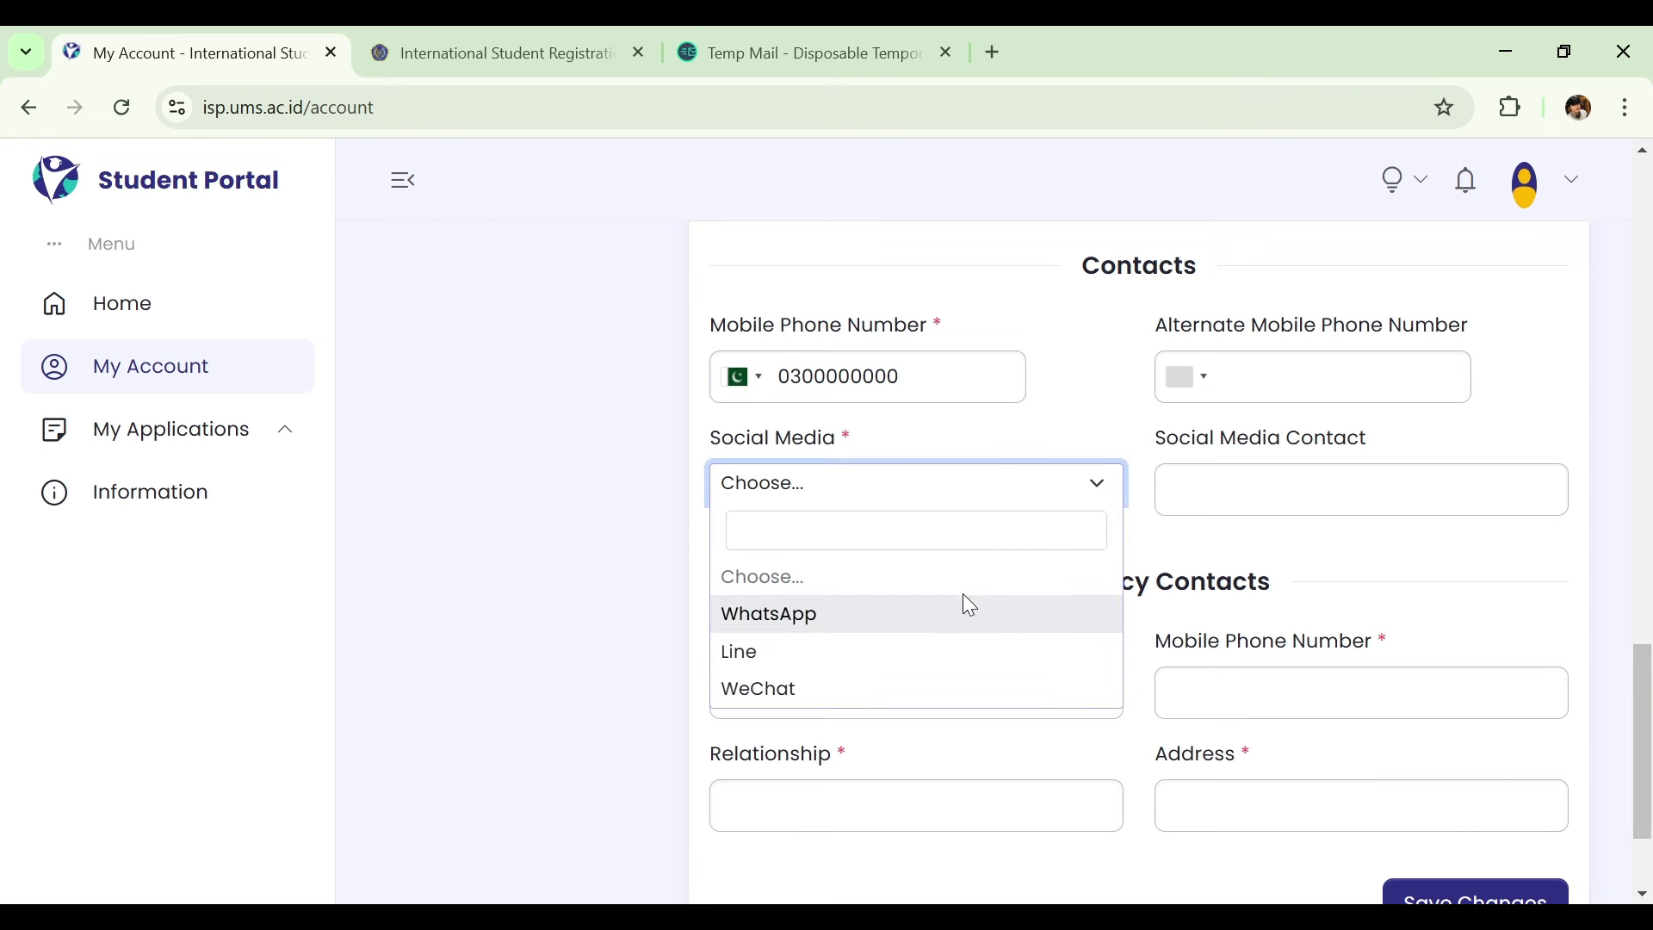
click(856, 617)
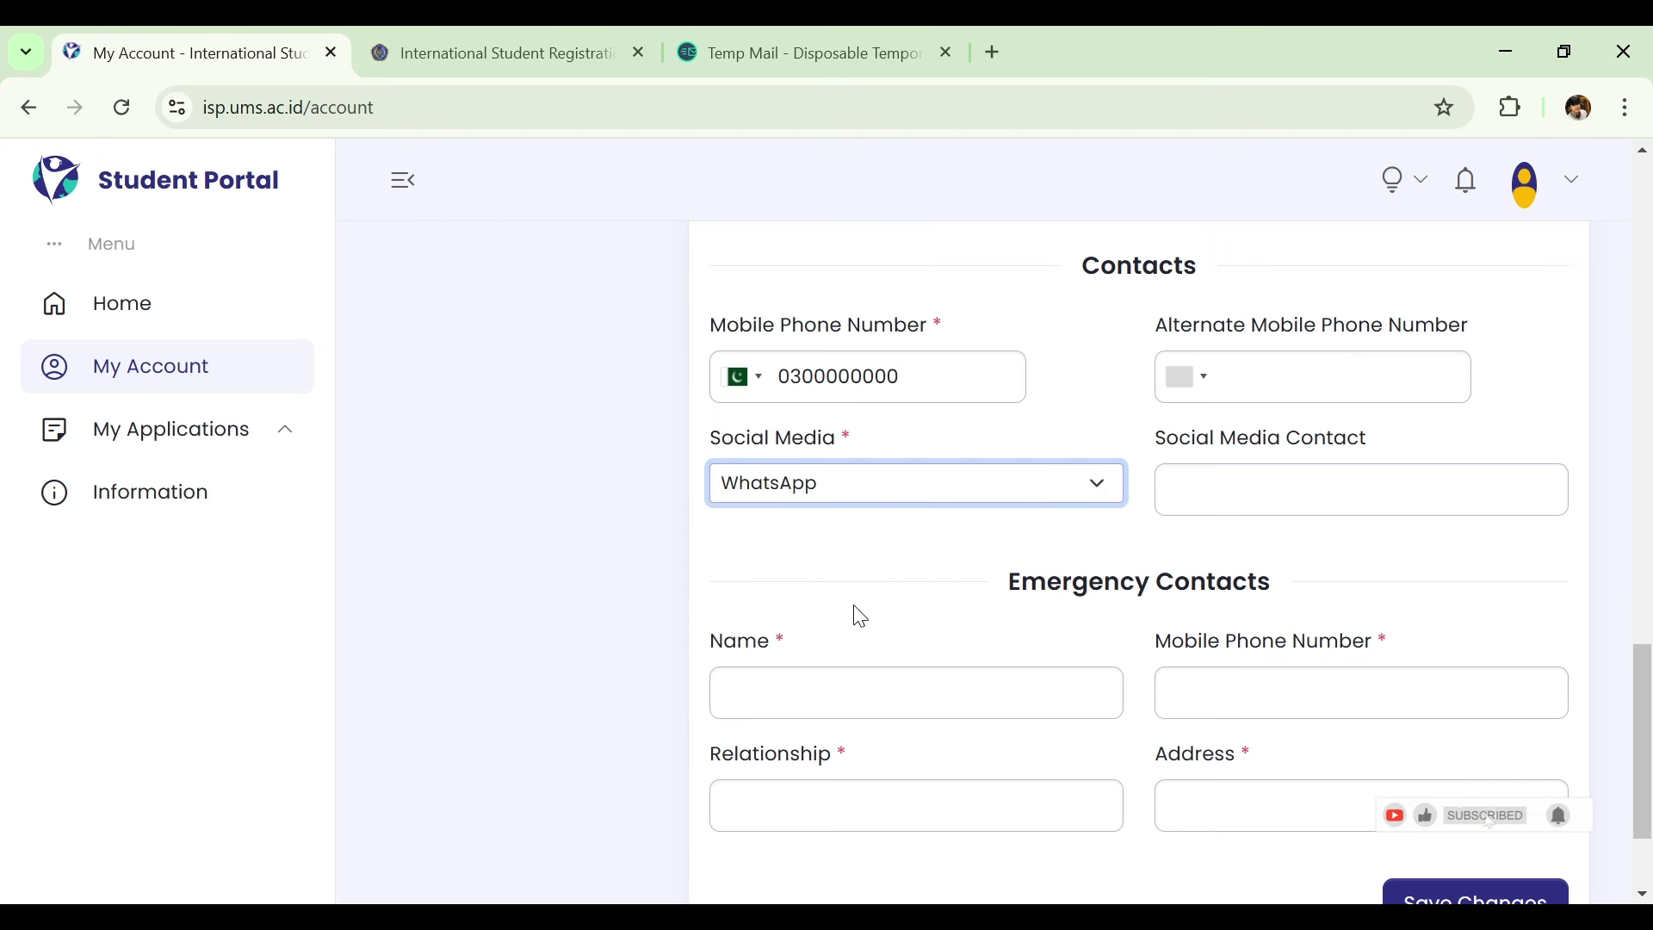
click(1308, 488)
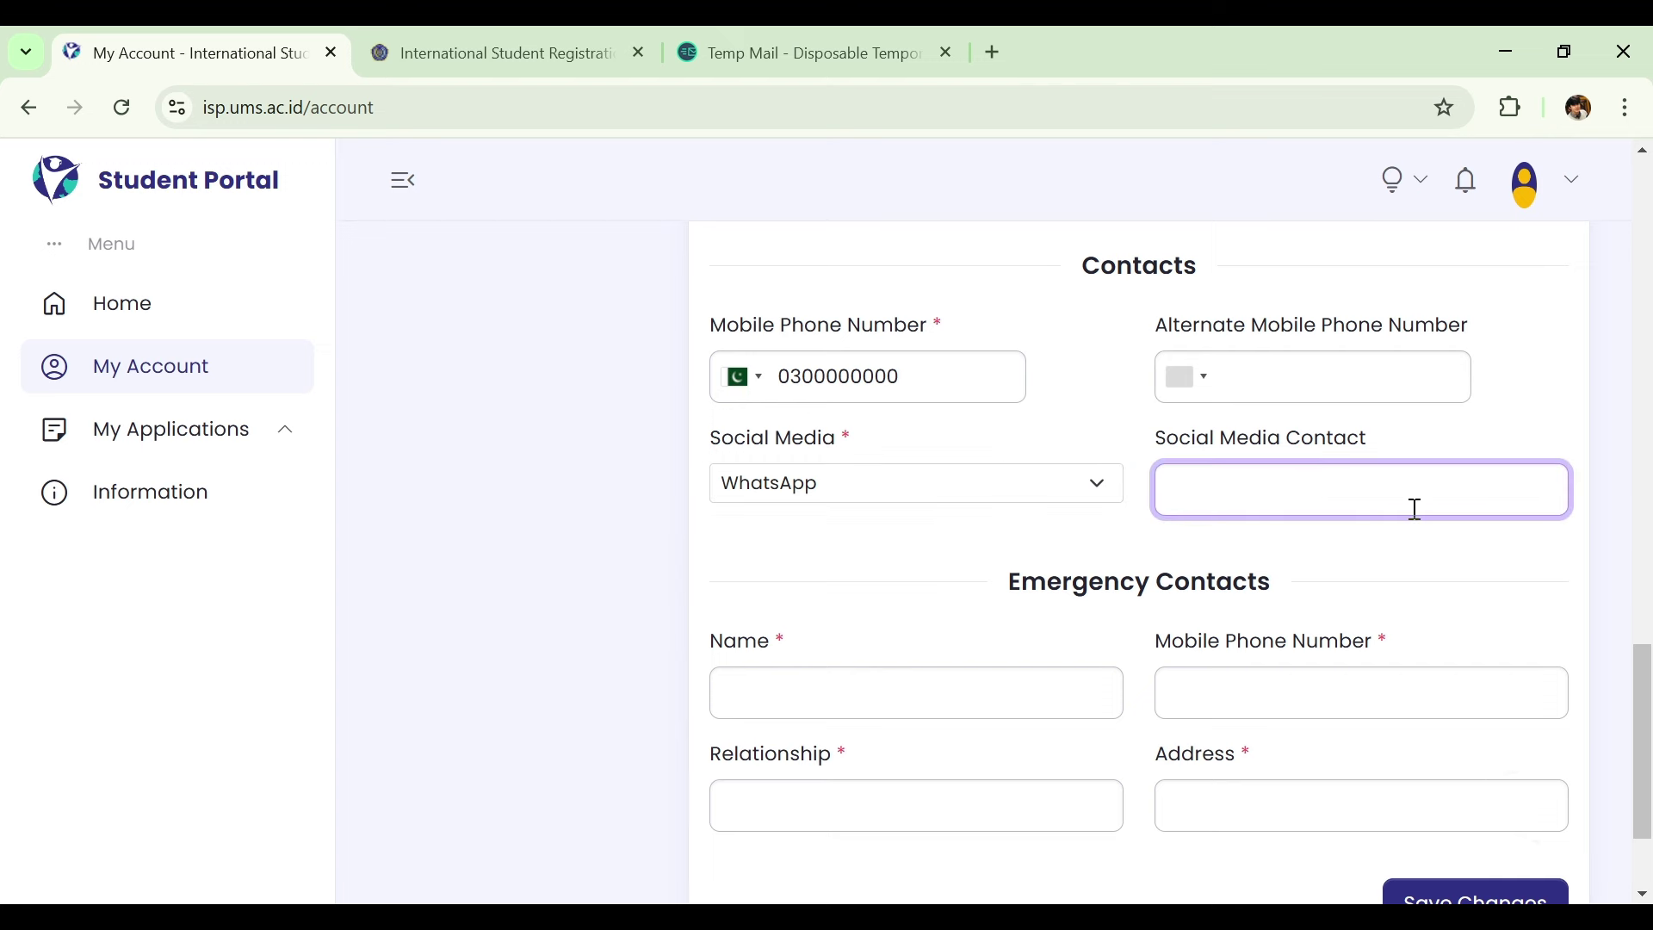
drag(1643, 670, 1640, 725)
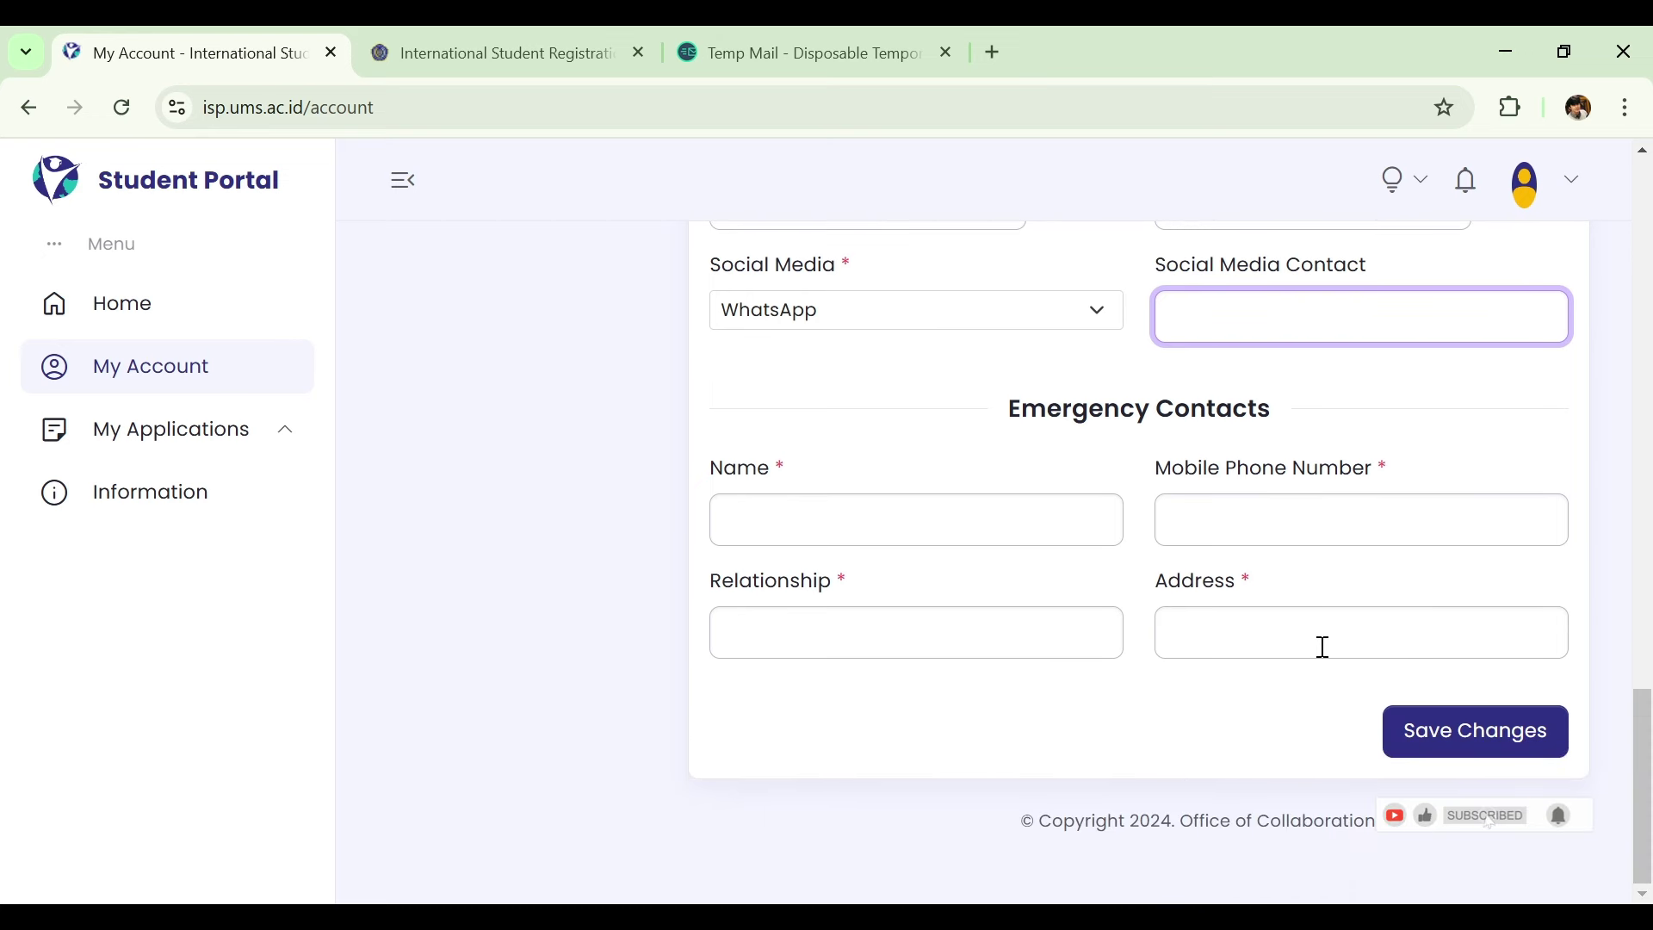
Enter the emergency contact's name, phone number and relationship 'bro' (brother).
click(1028, 529)
text(ali)
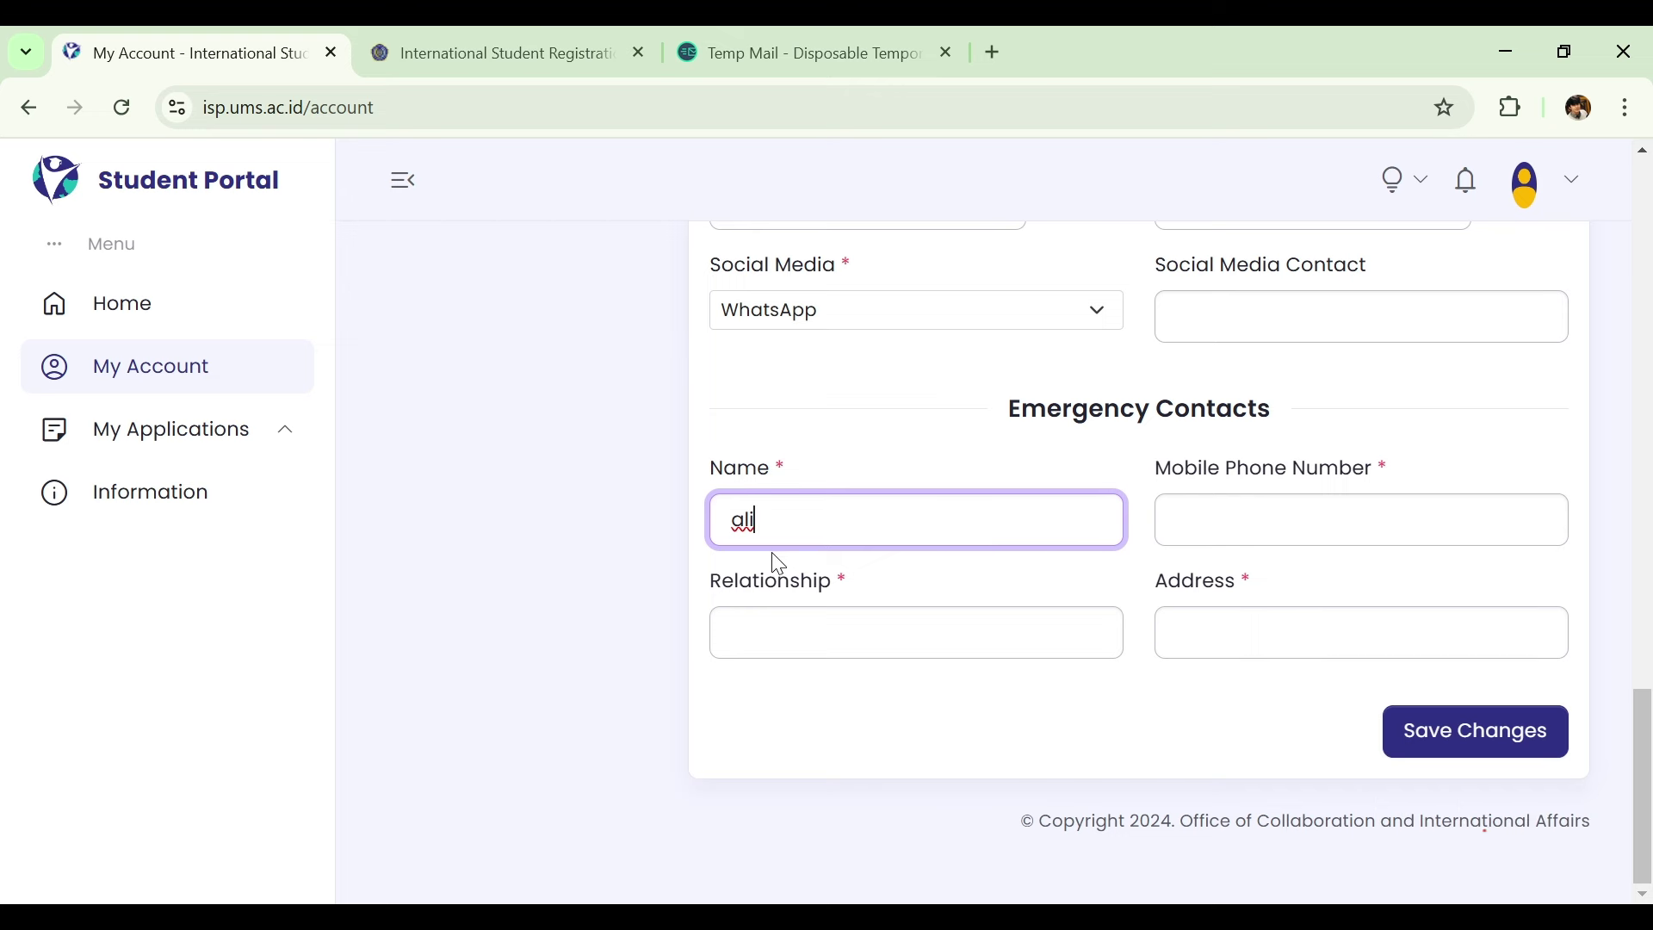
click(1231, 525)
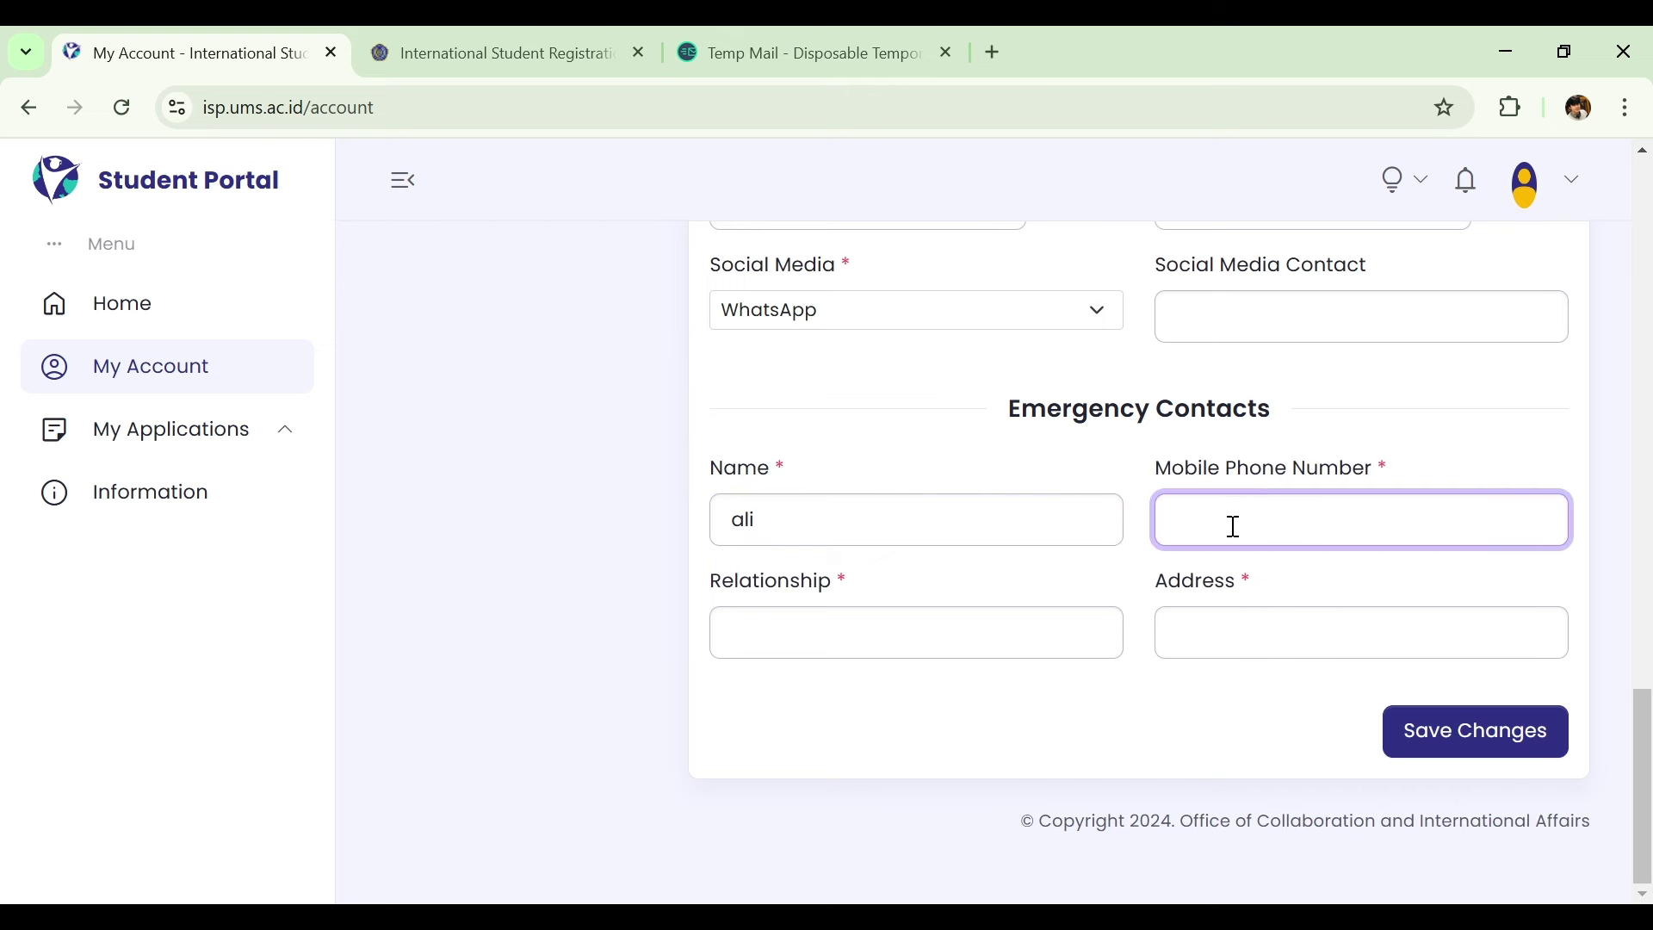
text(030)
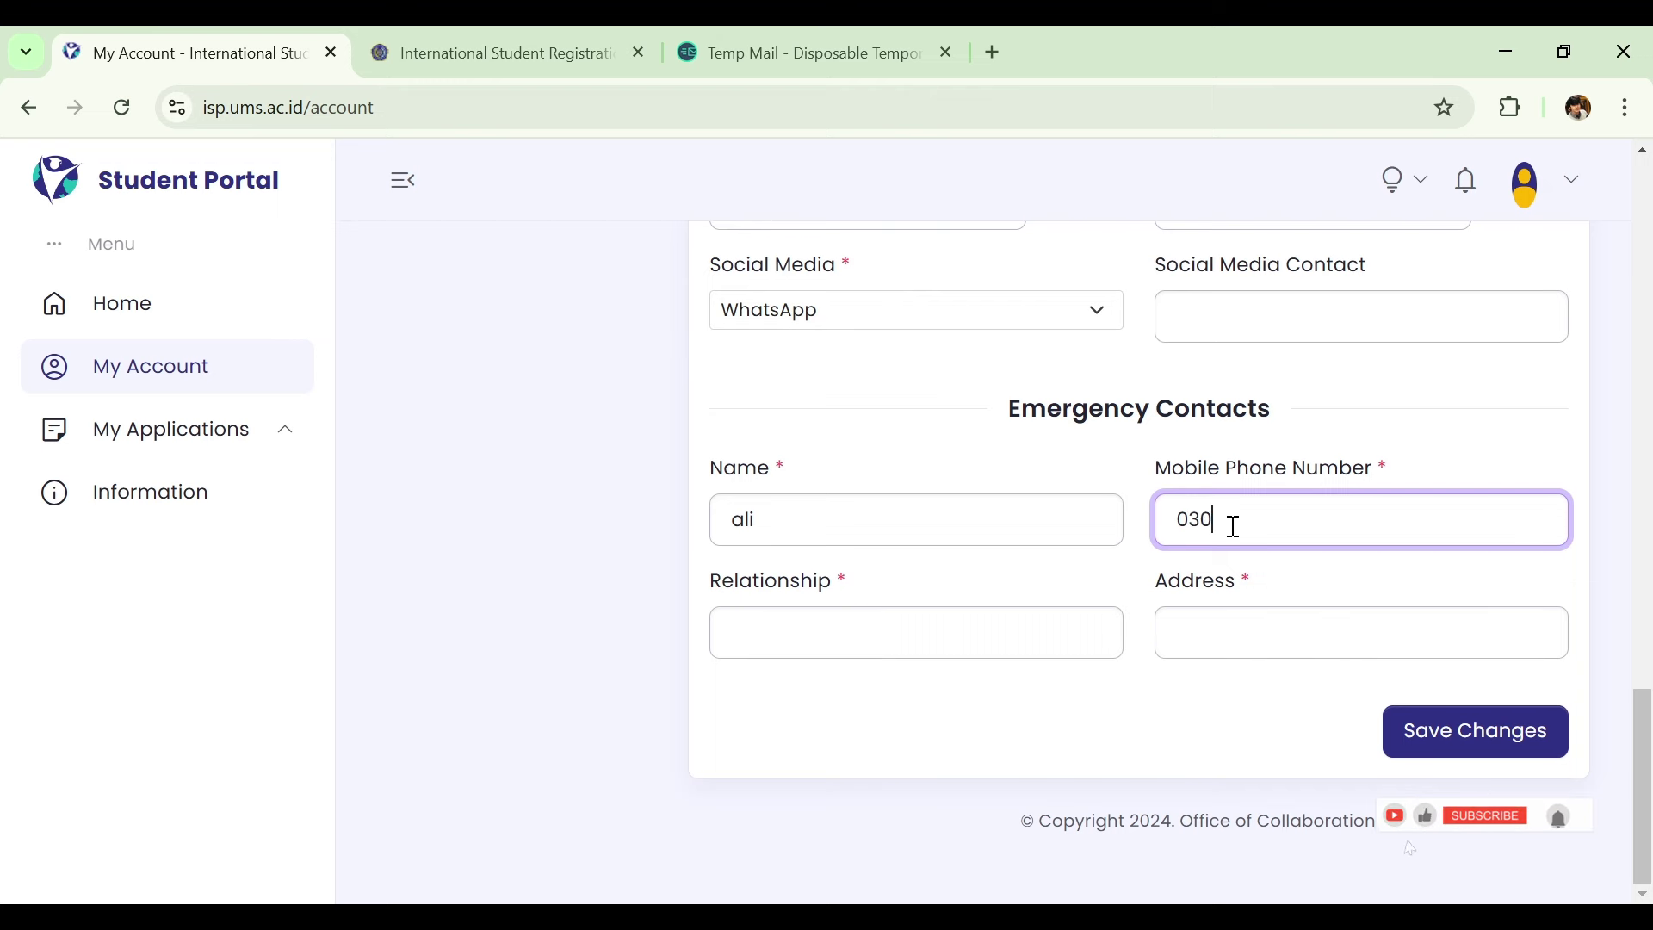
text(000000)
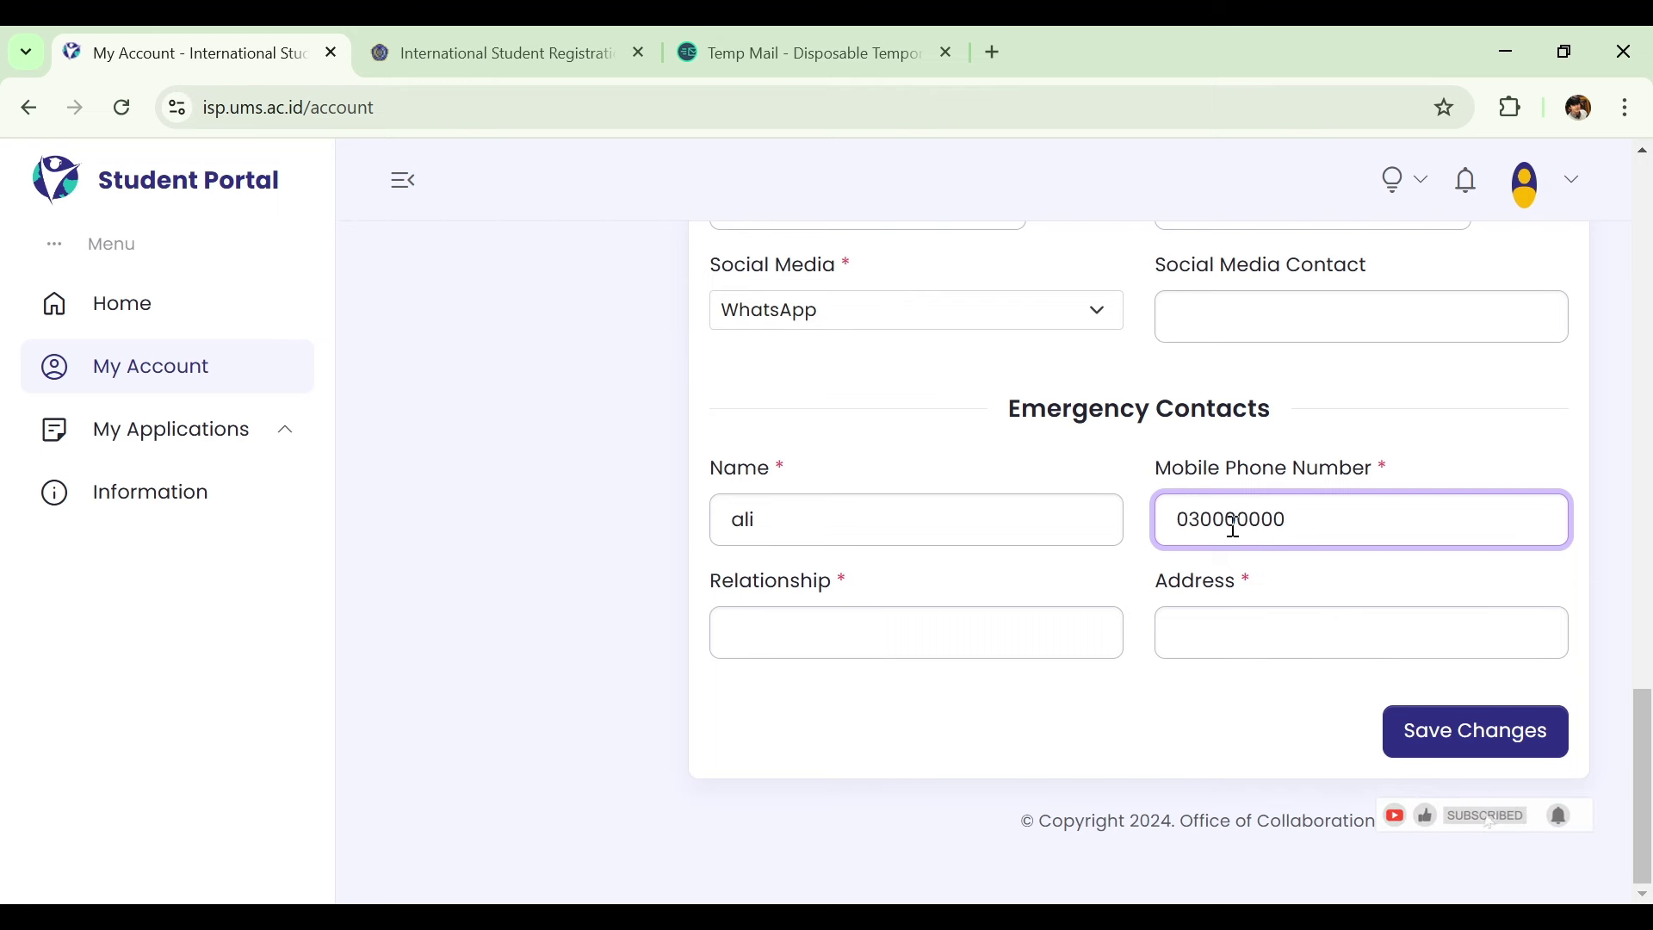
click(926, 654)
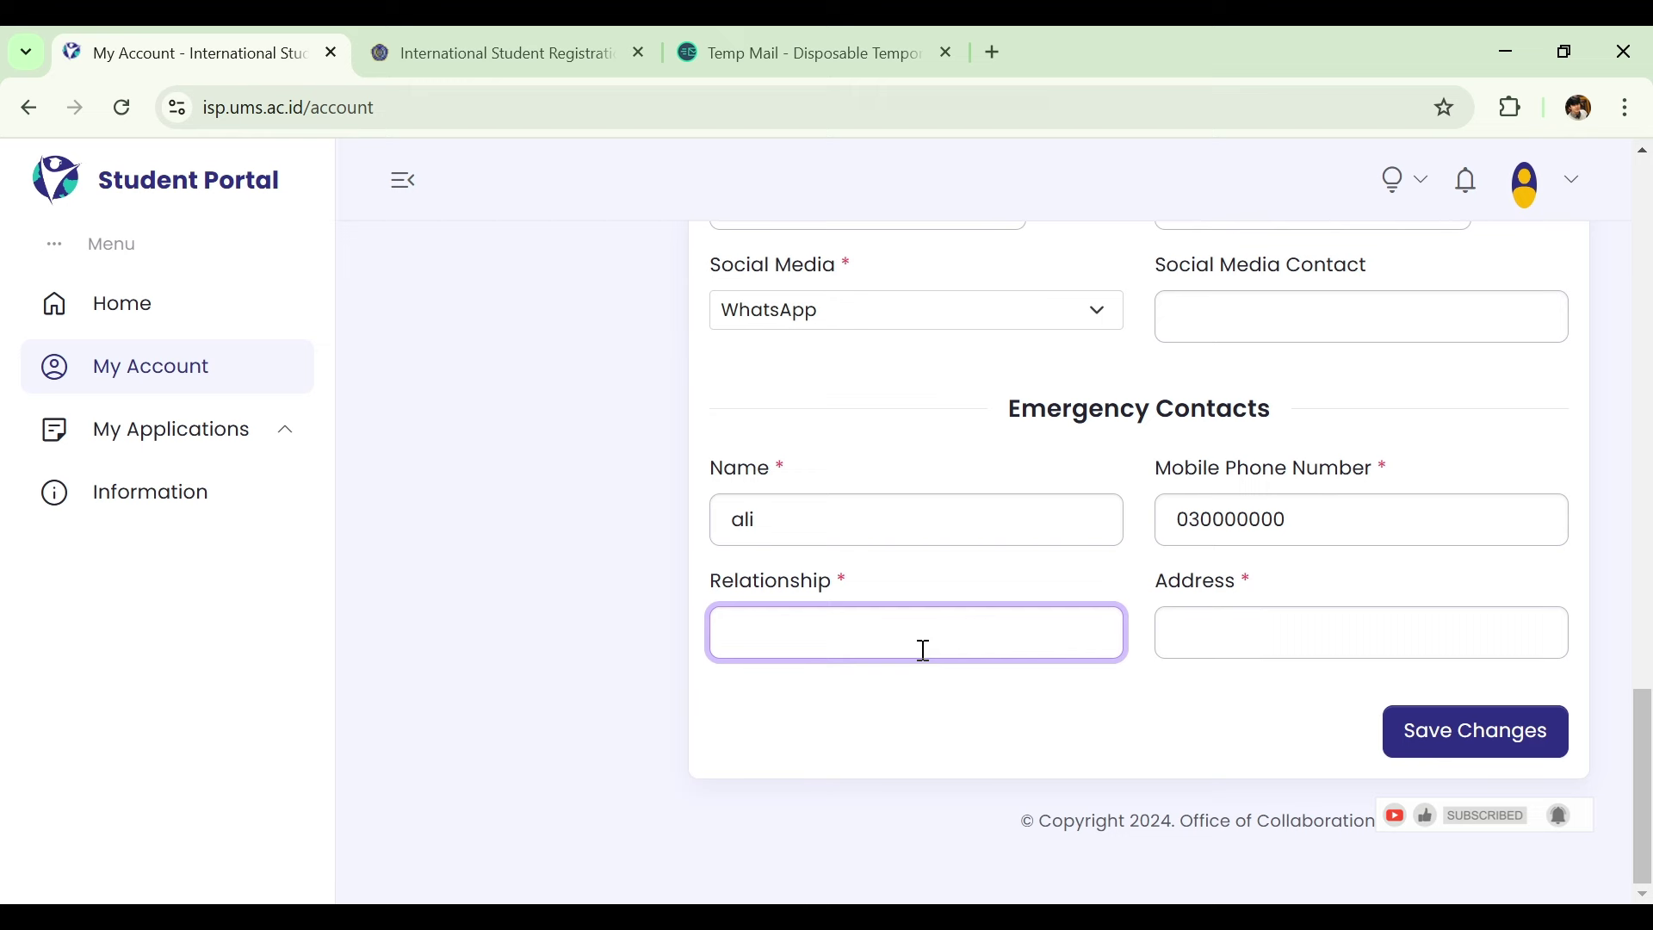
text(brother)
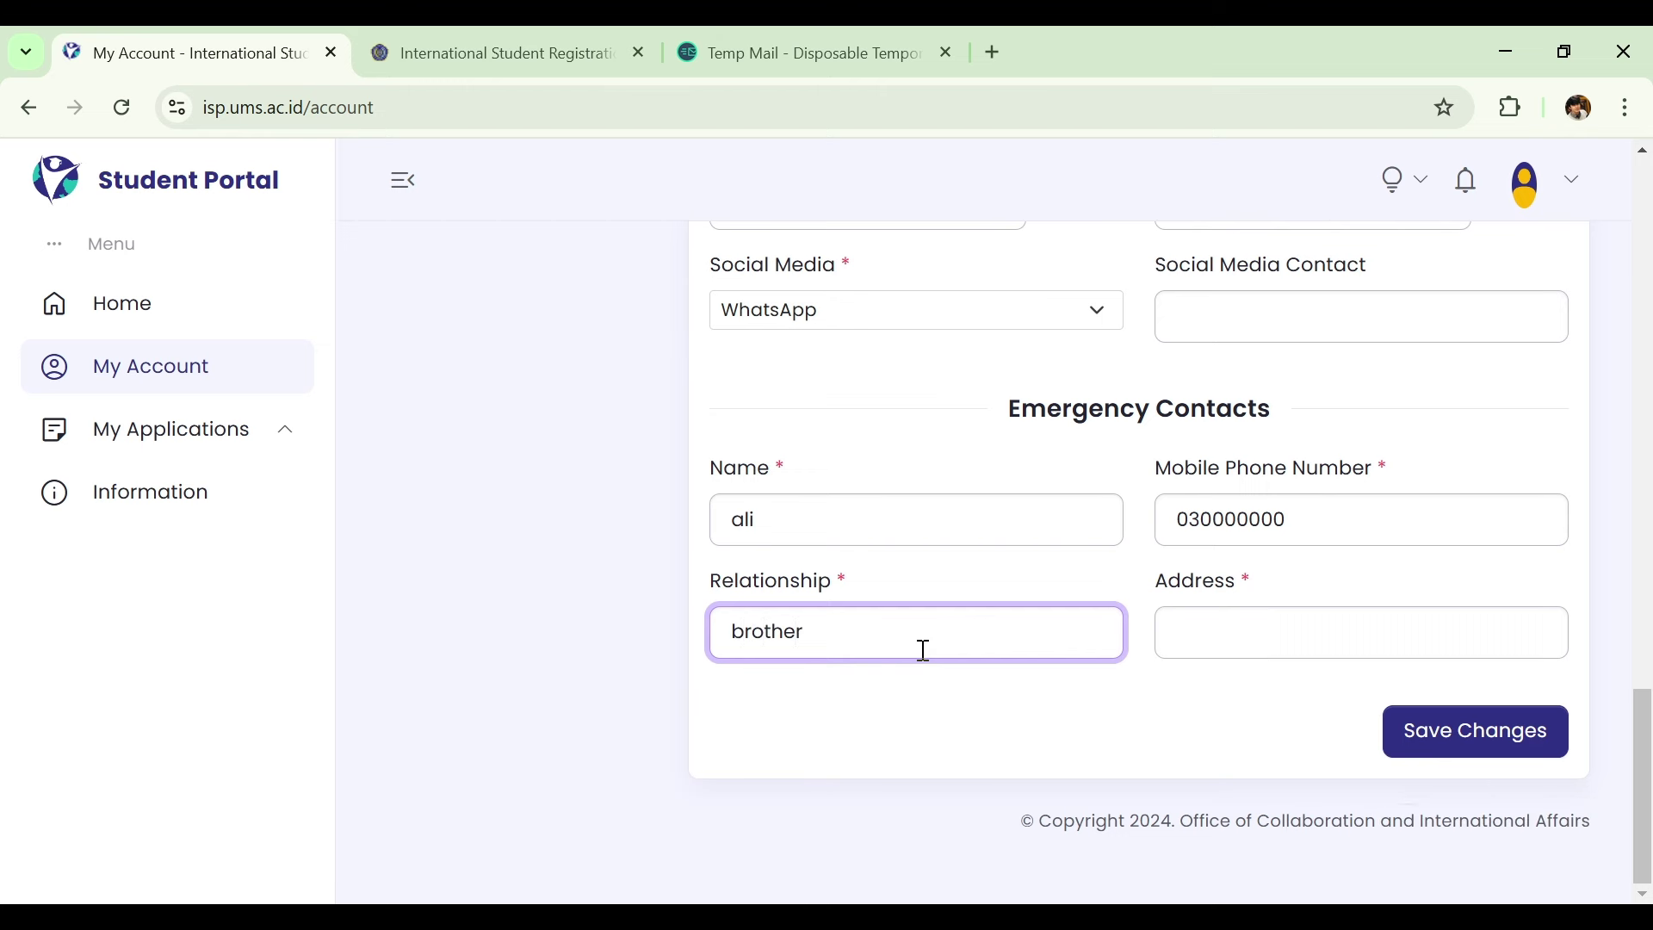
Enter the emergency contact's address and save the account changes.
click(1211, 640)
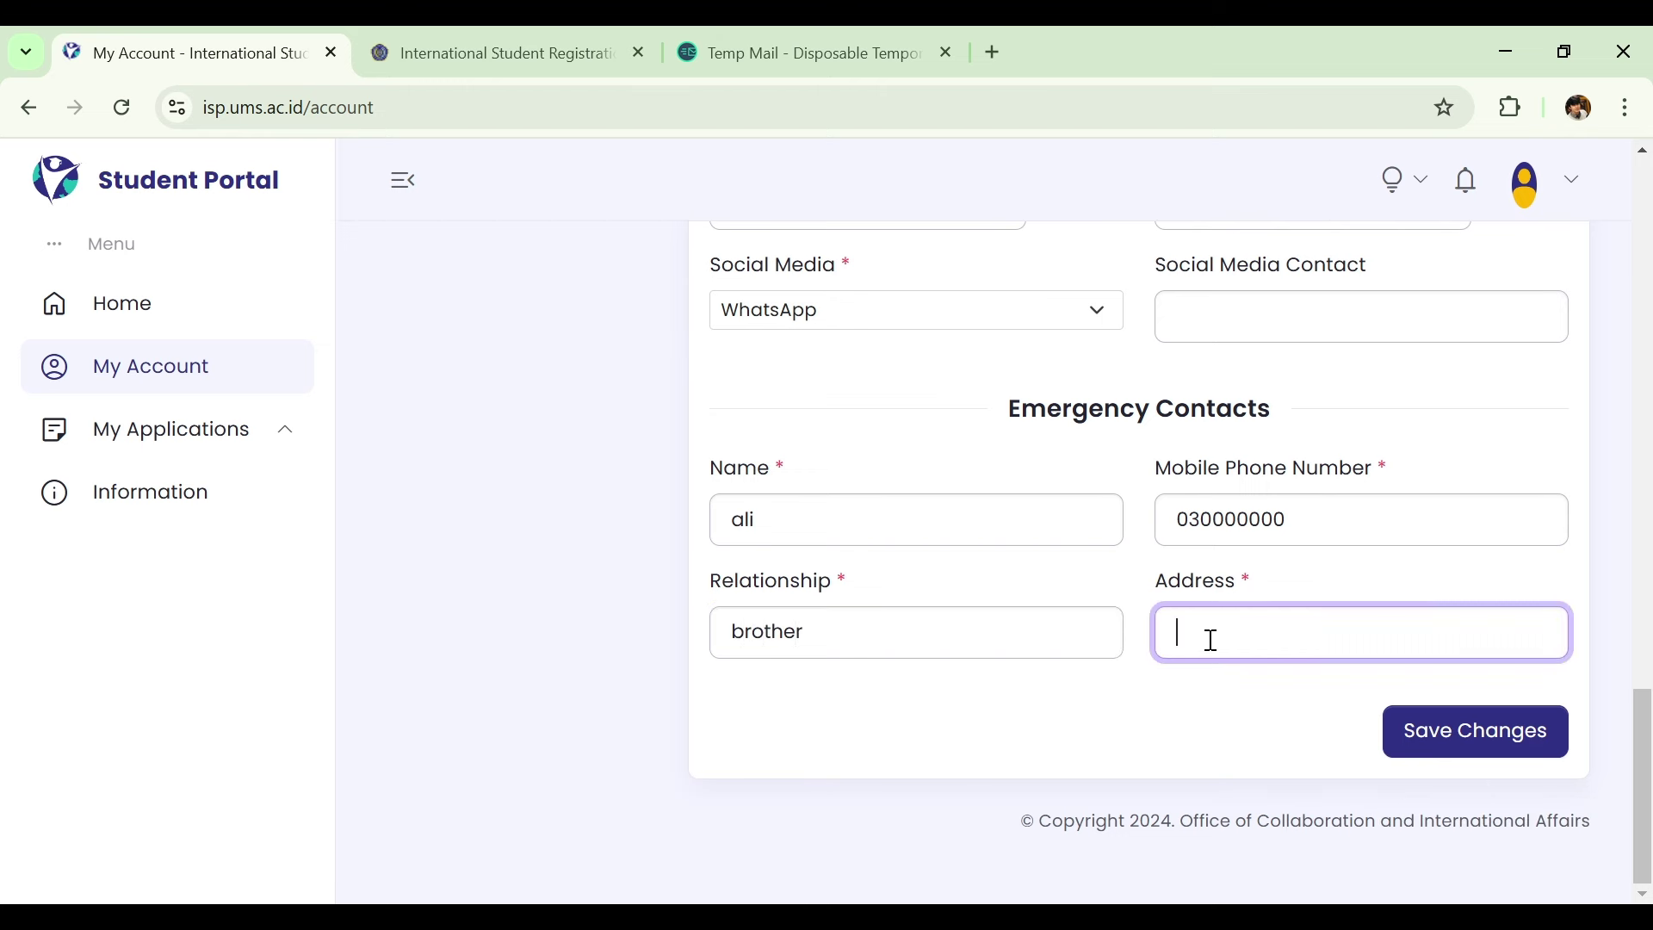
text(dsesyd)
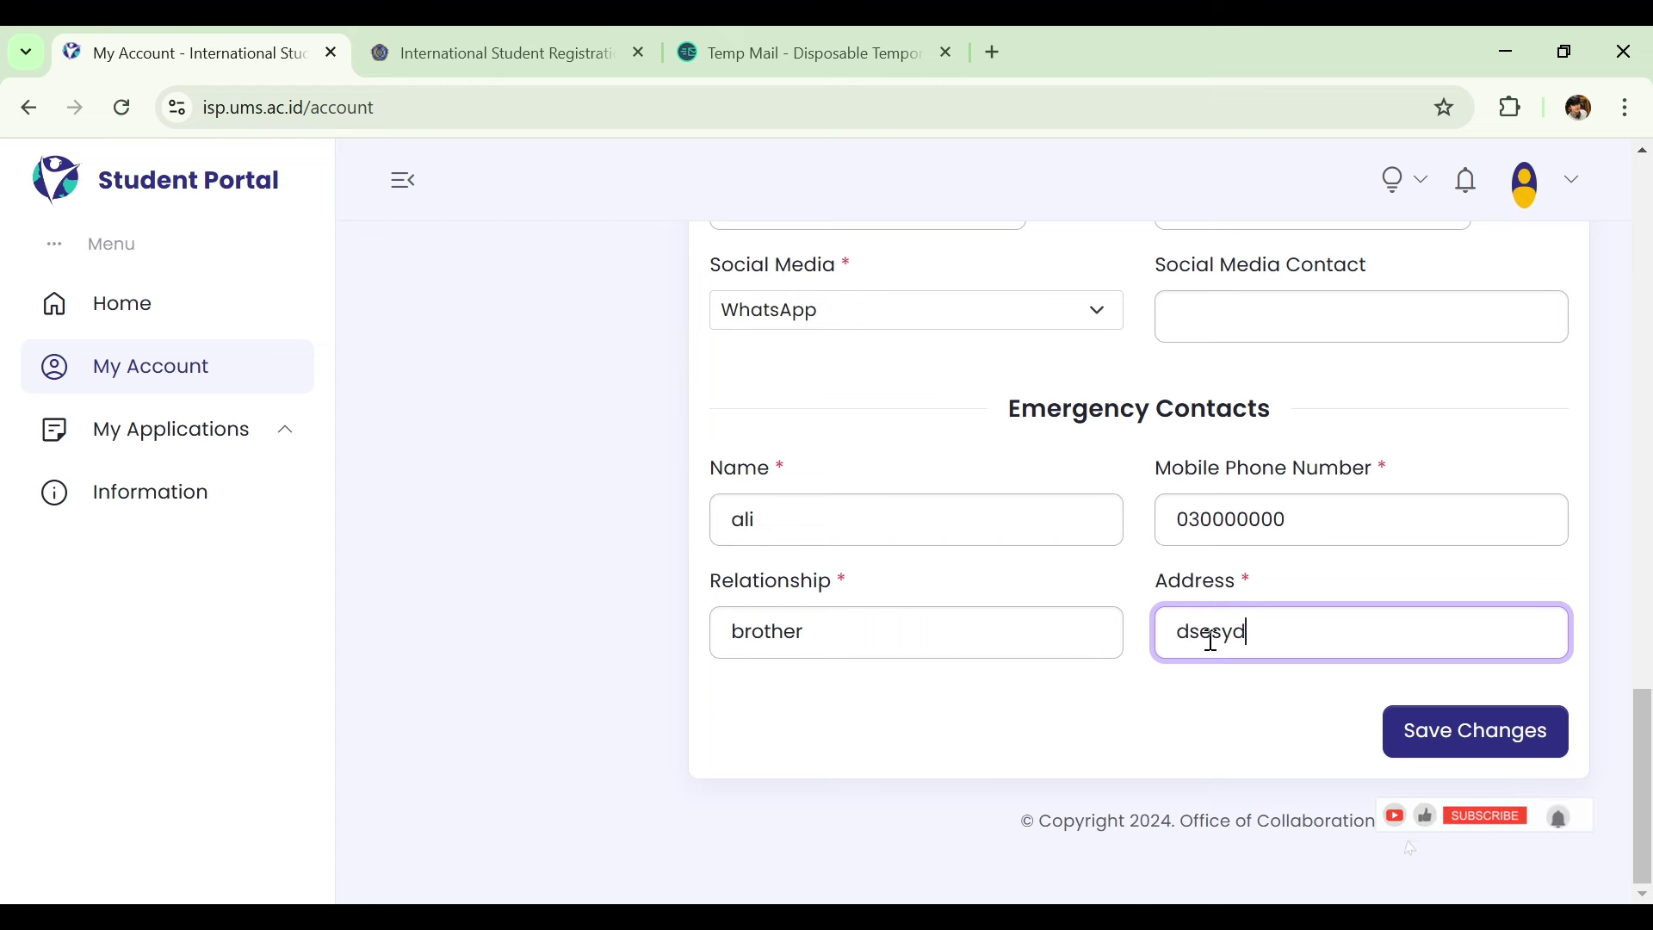
text(yfgihklgirsd)
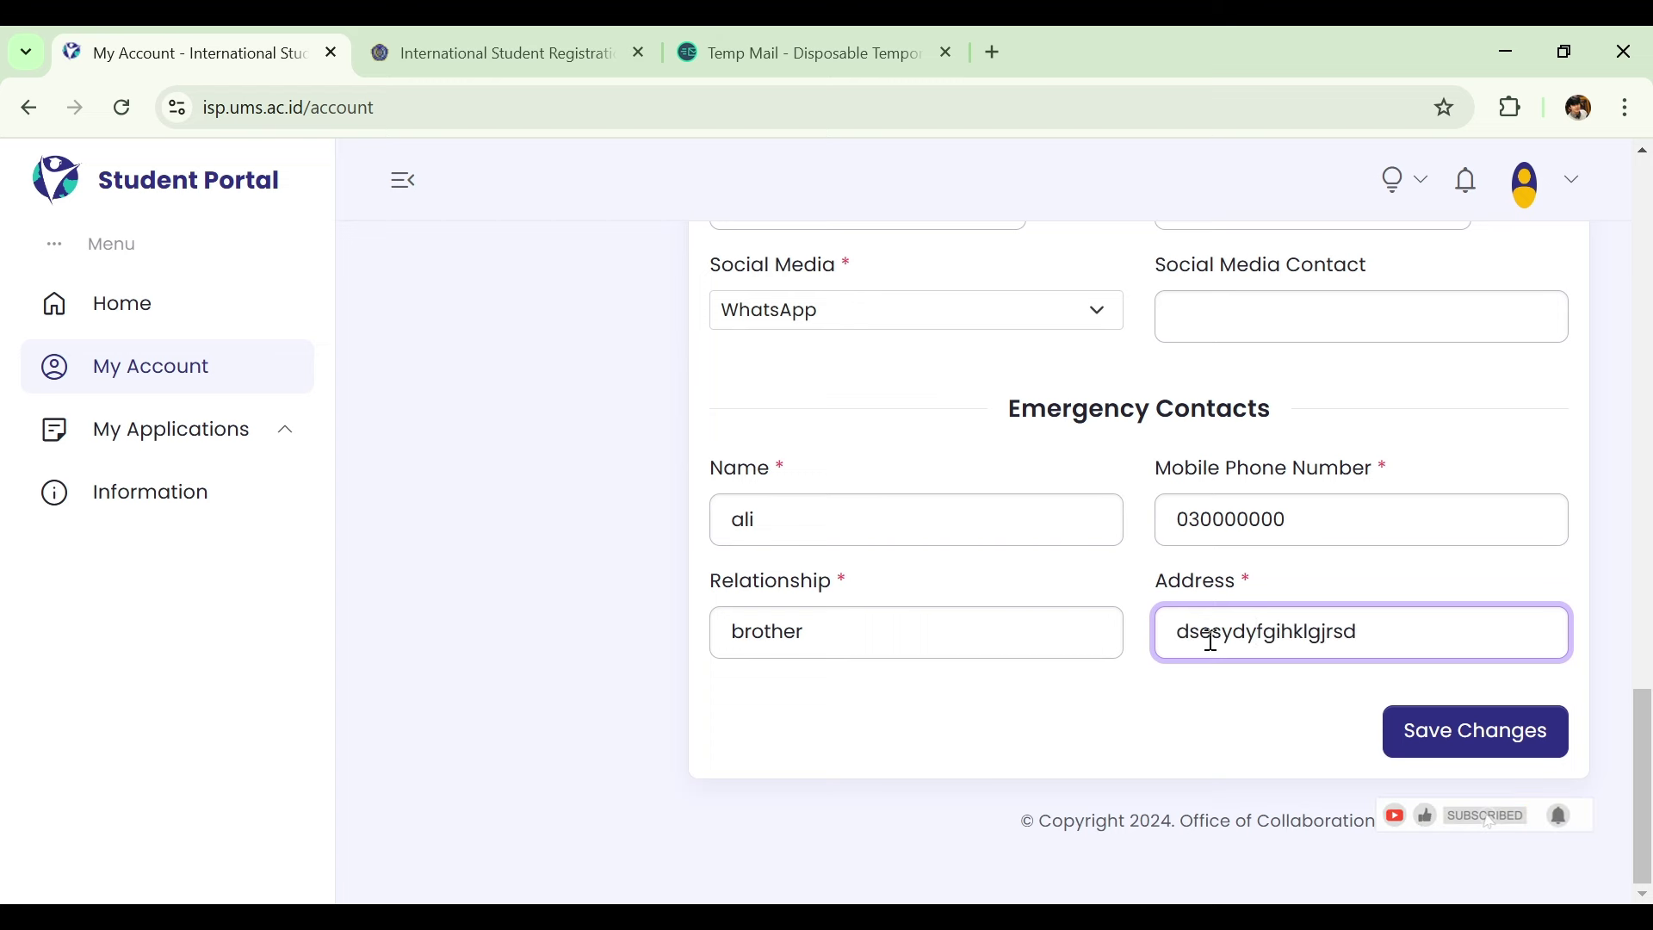
click(1498, 742)
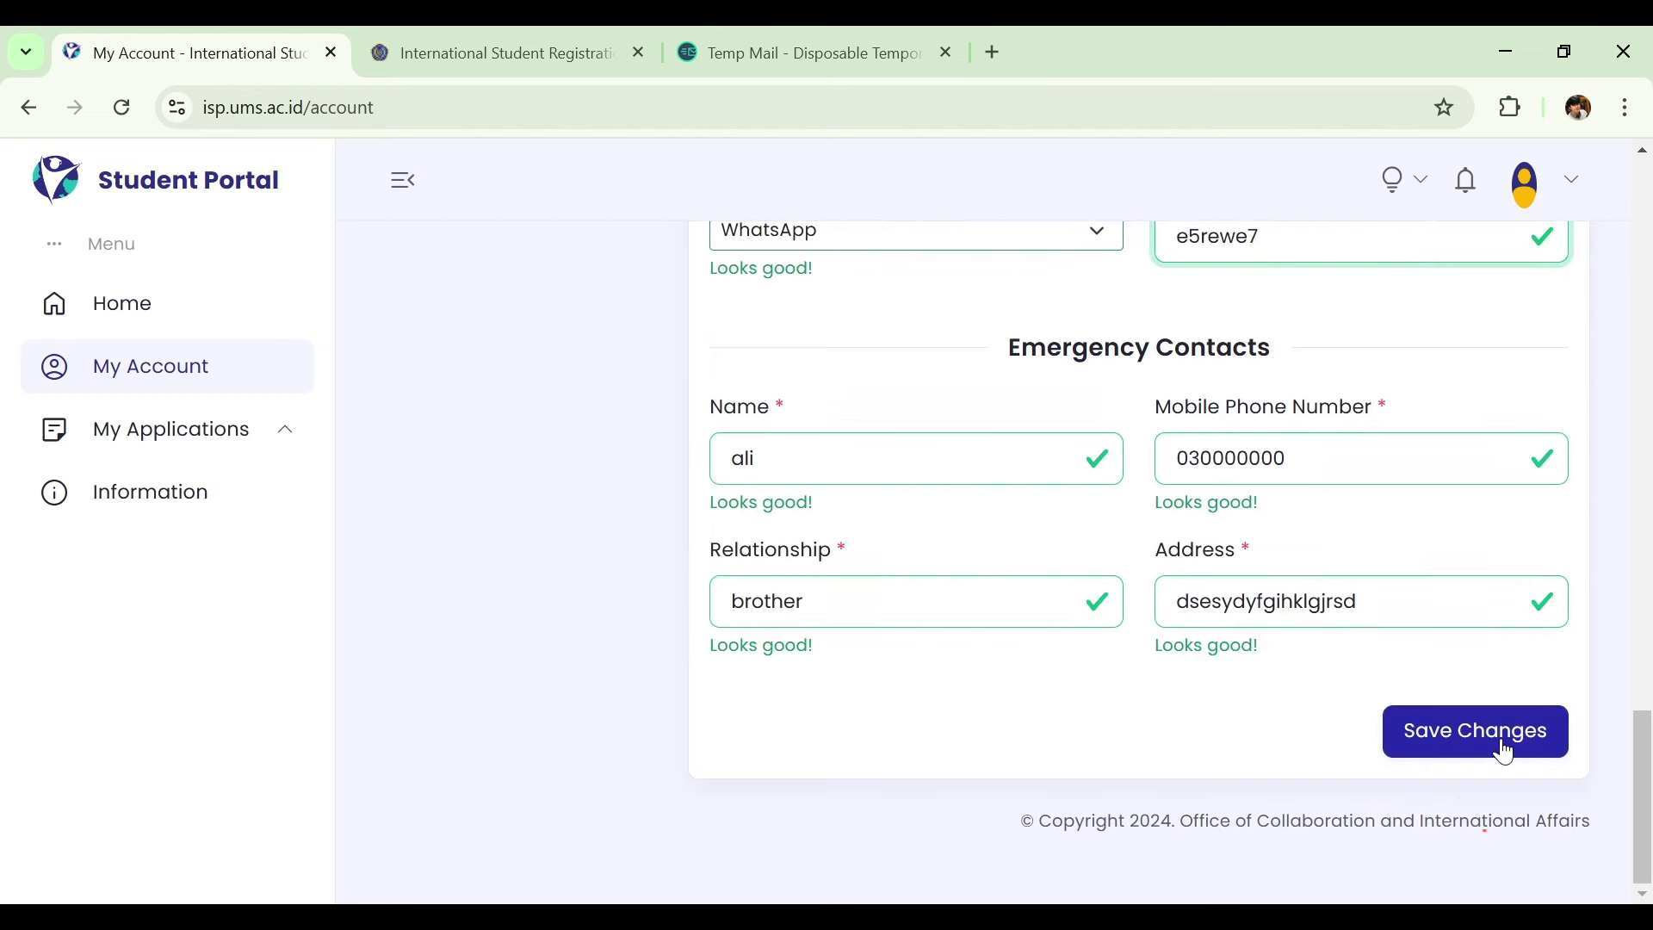
click(1500, 737)
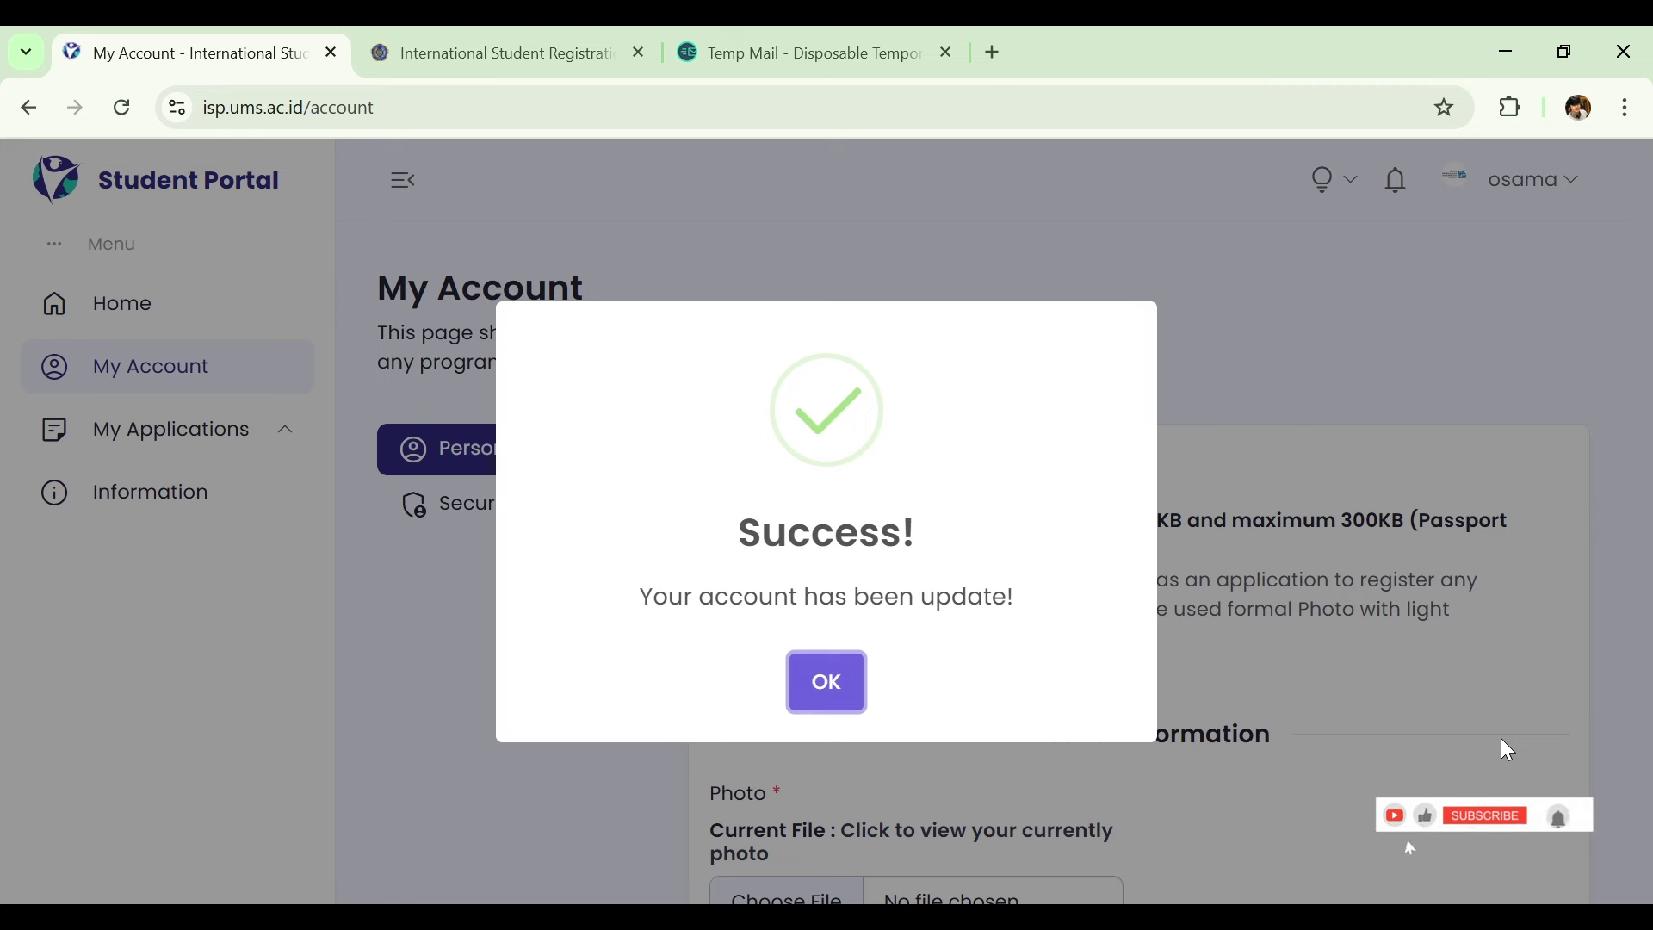
Dismiss the success message, open My Applications > Register Program, and start the Bachelor application.
click(829, 680)
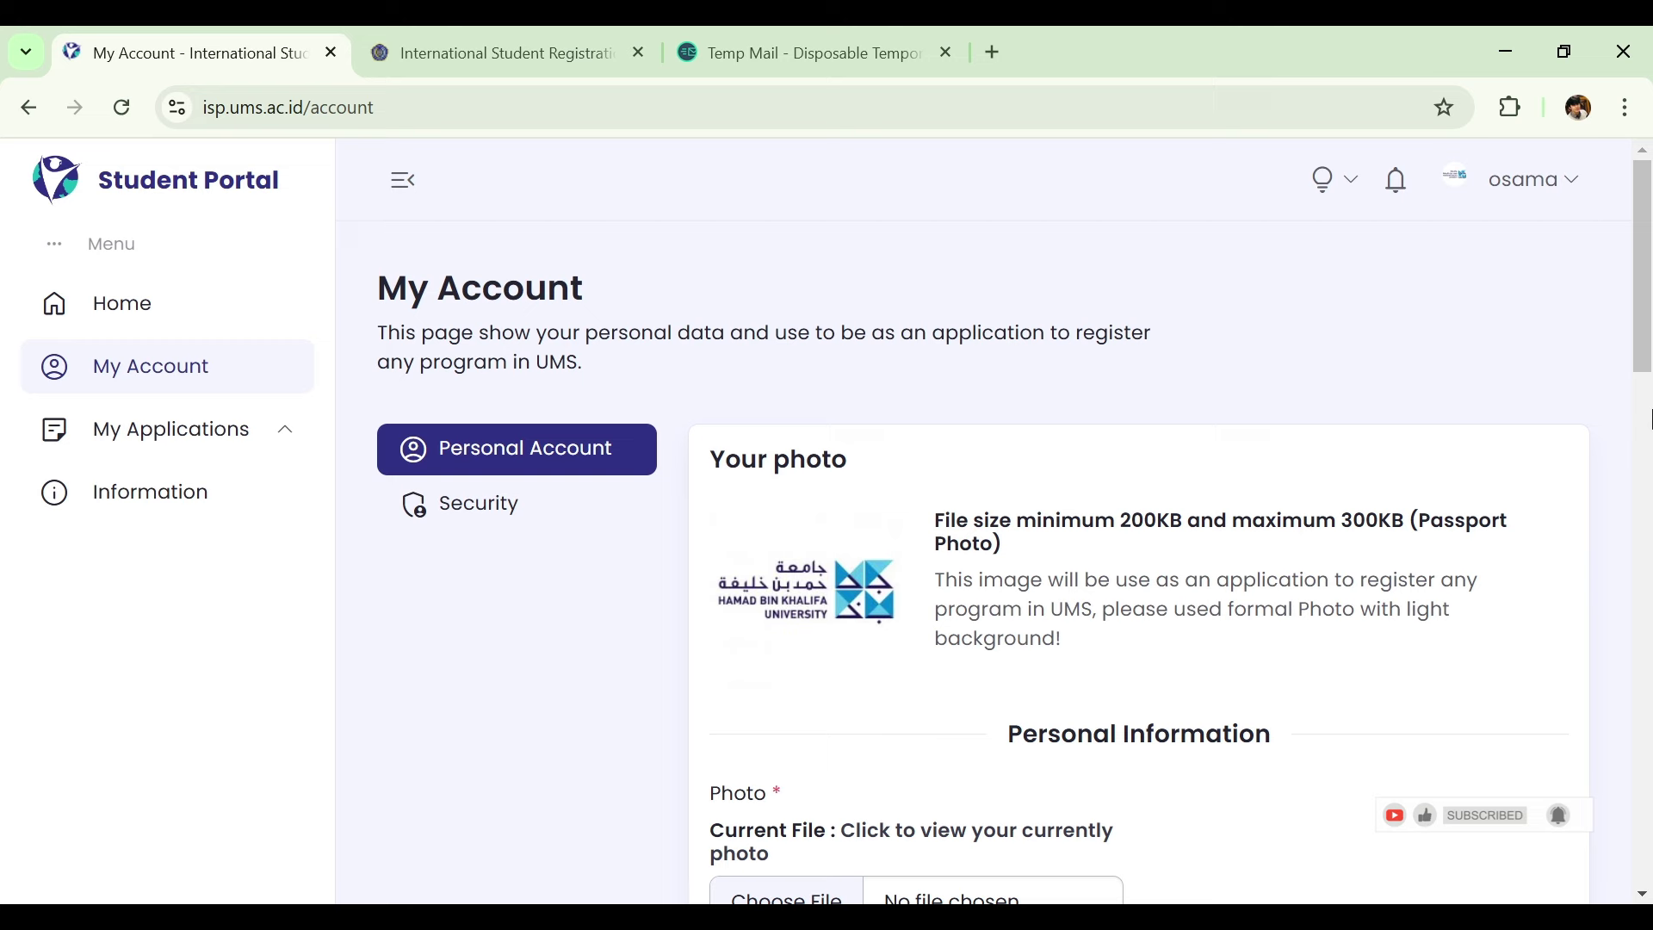
drag(1648, 332, 1646, 663)
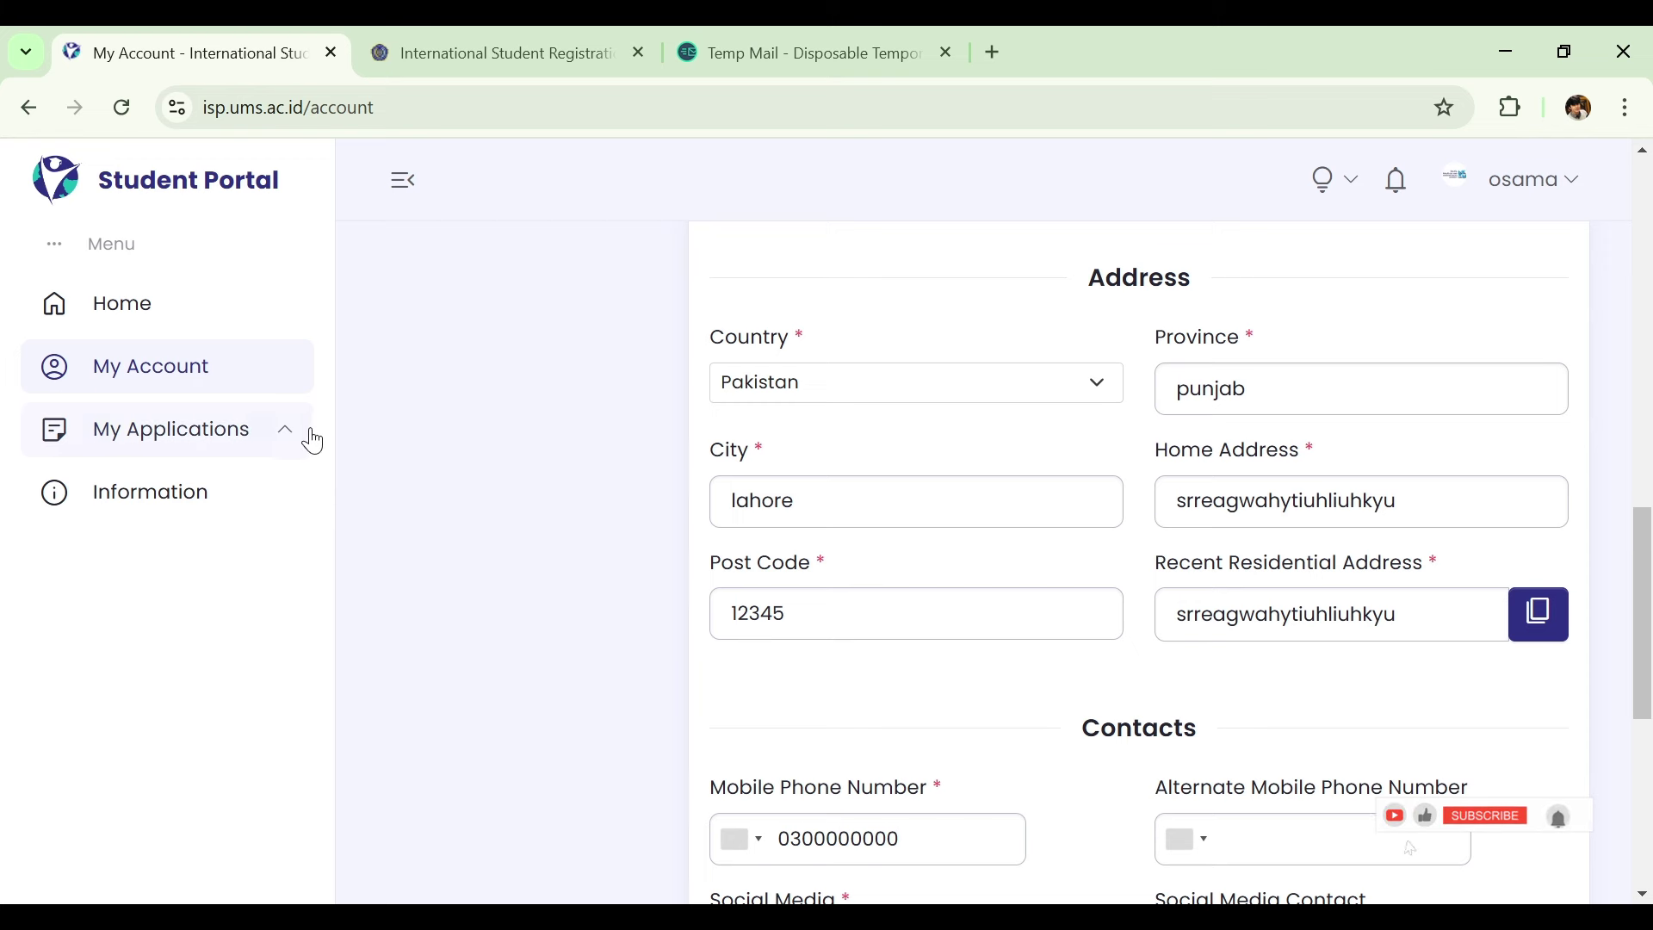
click(243, 434)
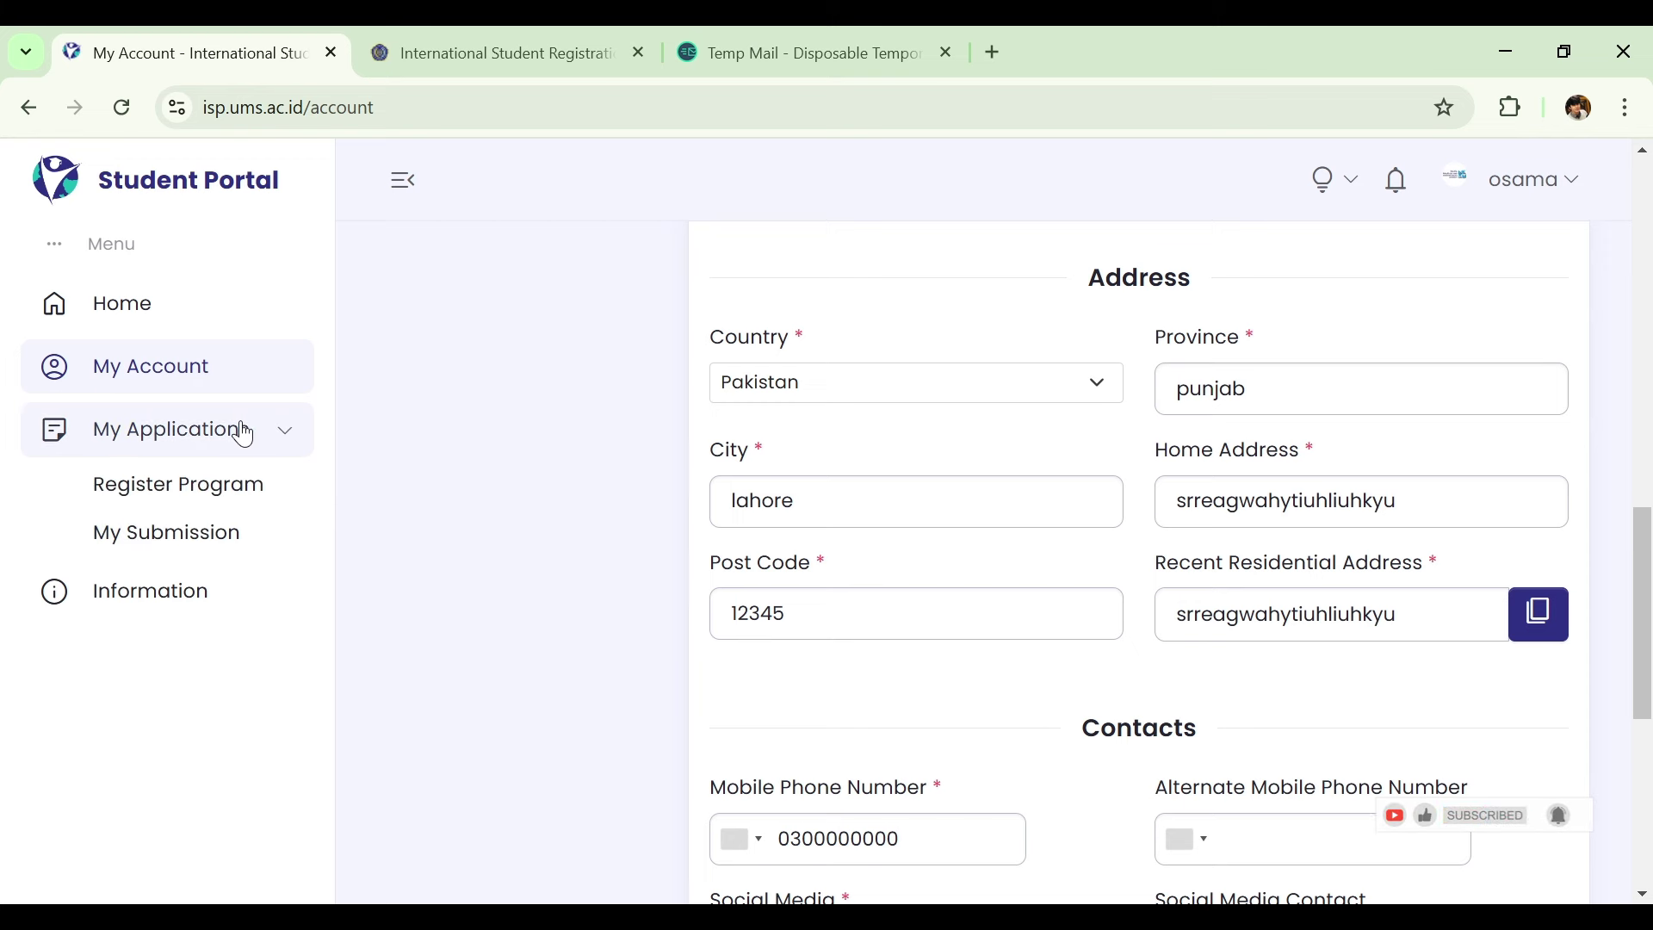
click(244, 494)
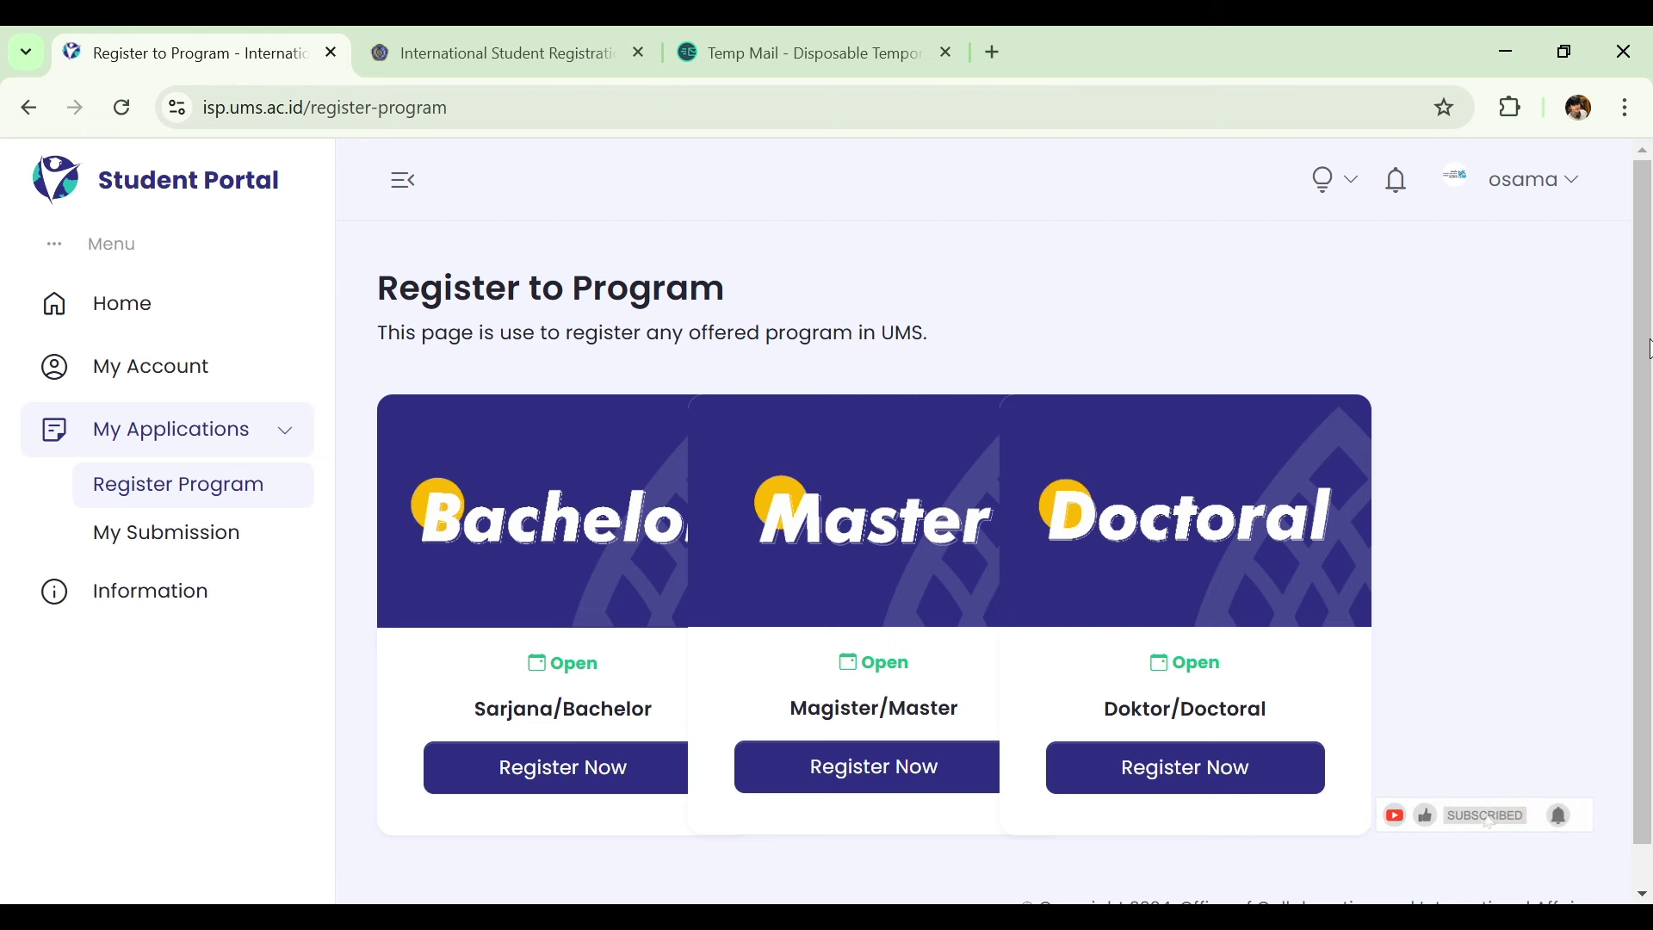
drag(1645, 388, 1648, 422)
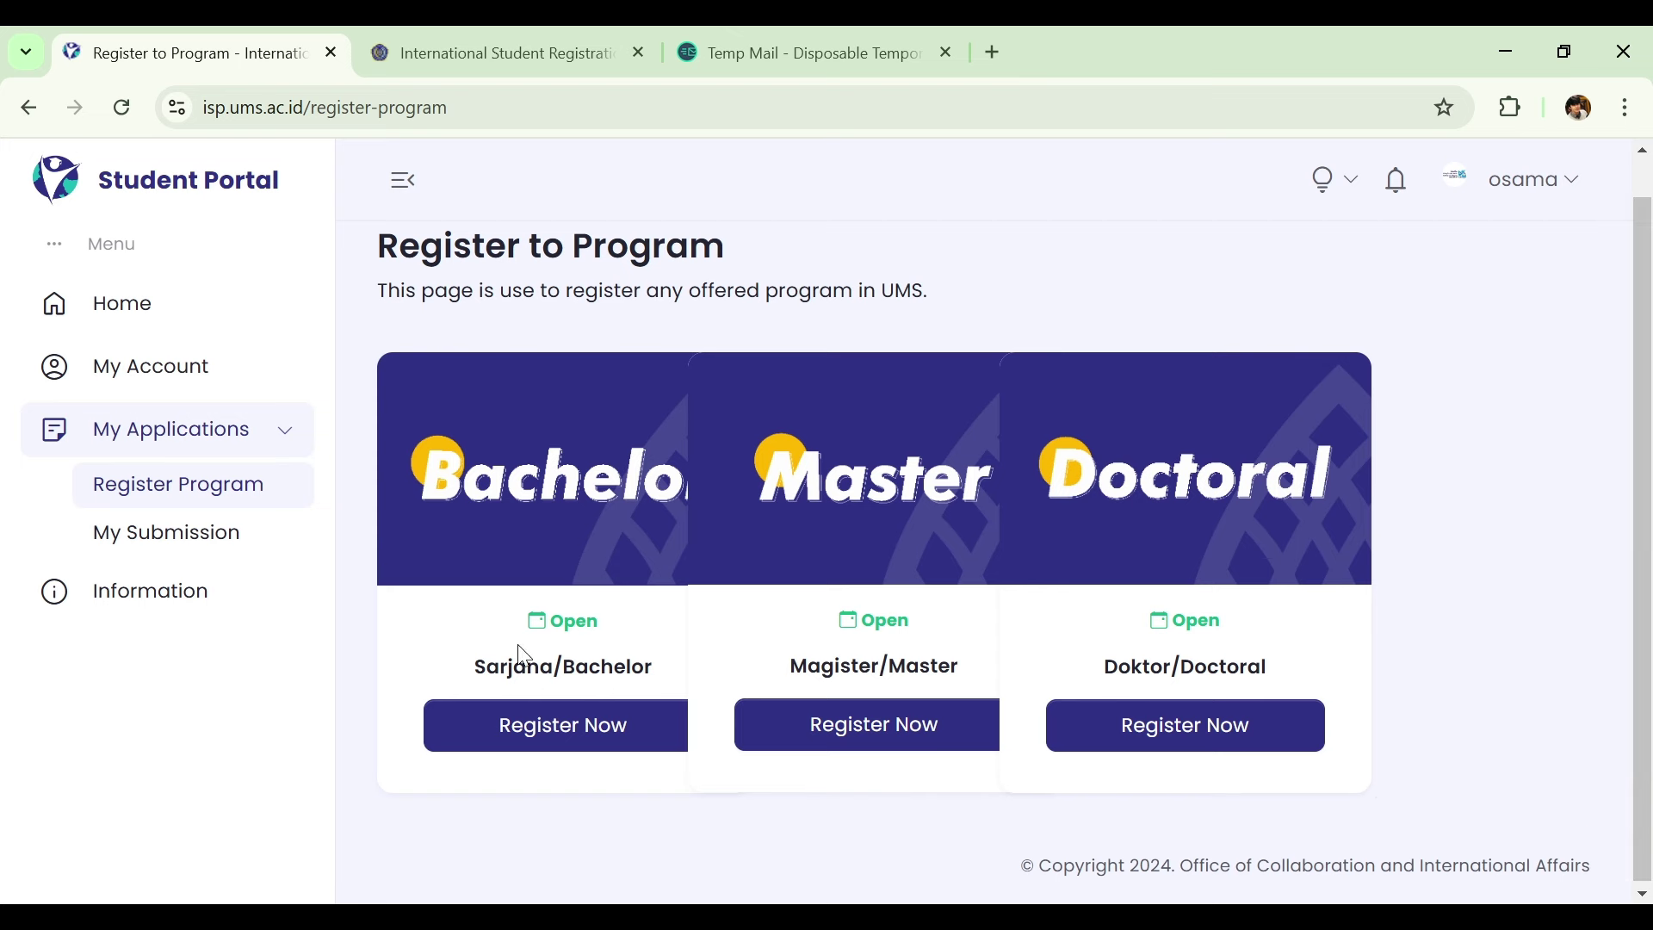
click(541, 754)
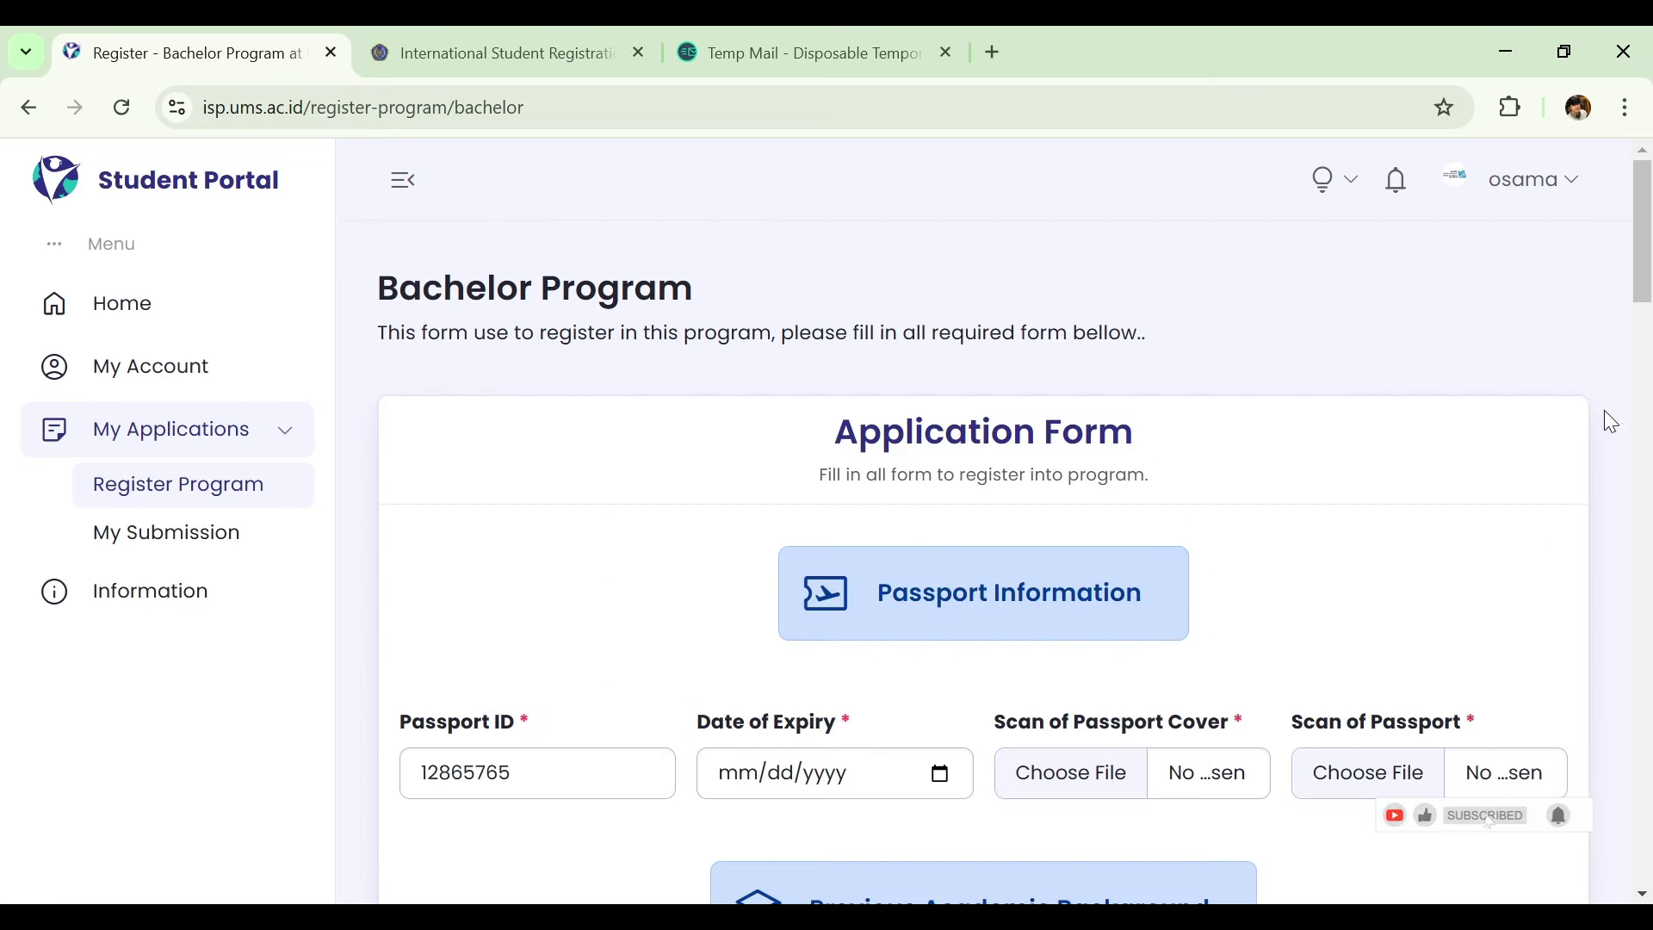
Scroll the Bachelor application form down to the Highschool section's name, address, year and GPA fields.
drag(1649, 242, 1649, 306)
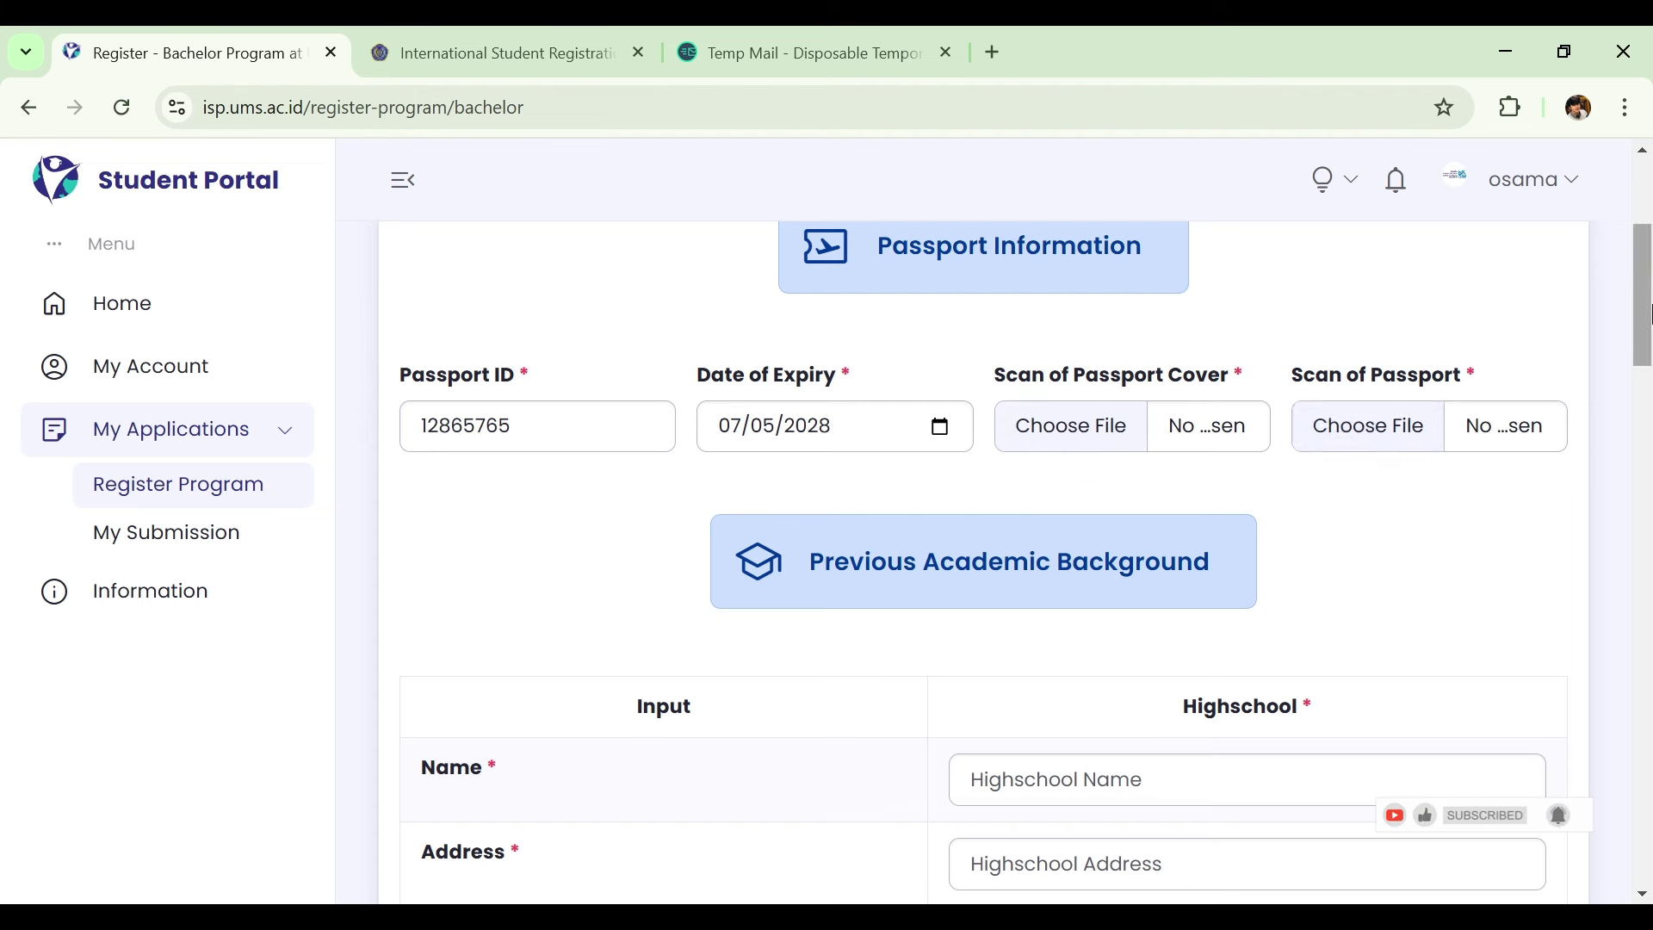
drag(1646, 311, 1646, 388)
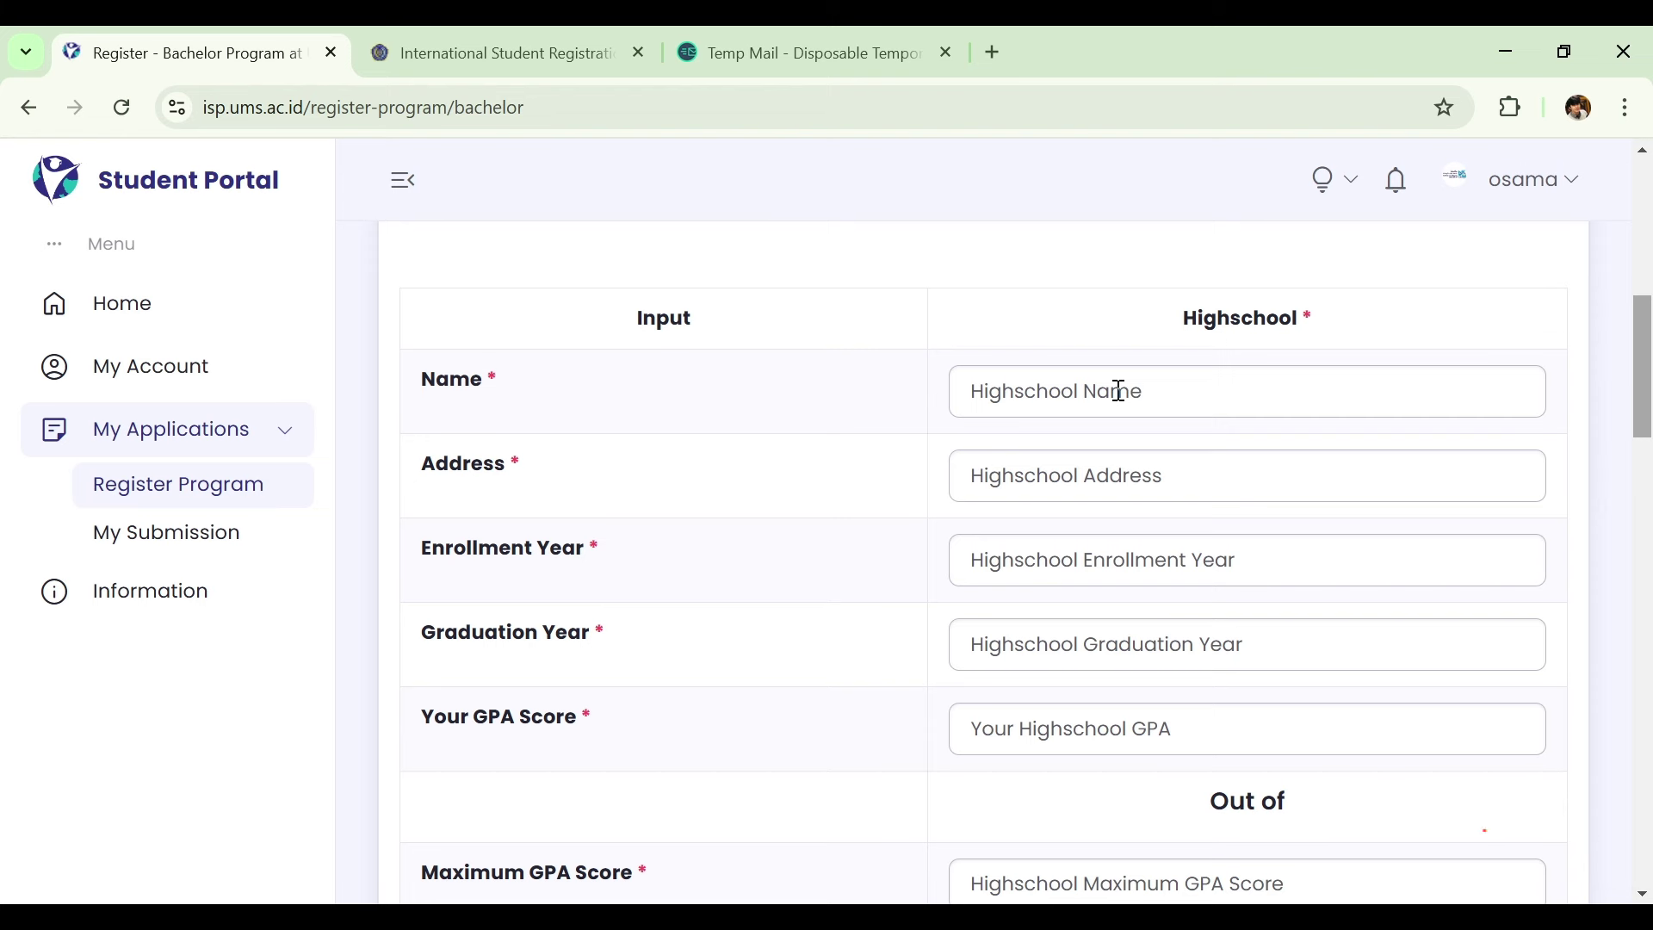
Enter high school 'xyz' at 'lahore, street', enrolled 2022 and graduating 2024.
click(1119, 391)
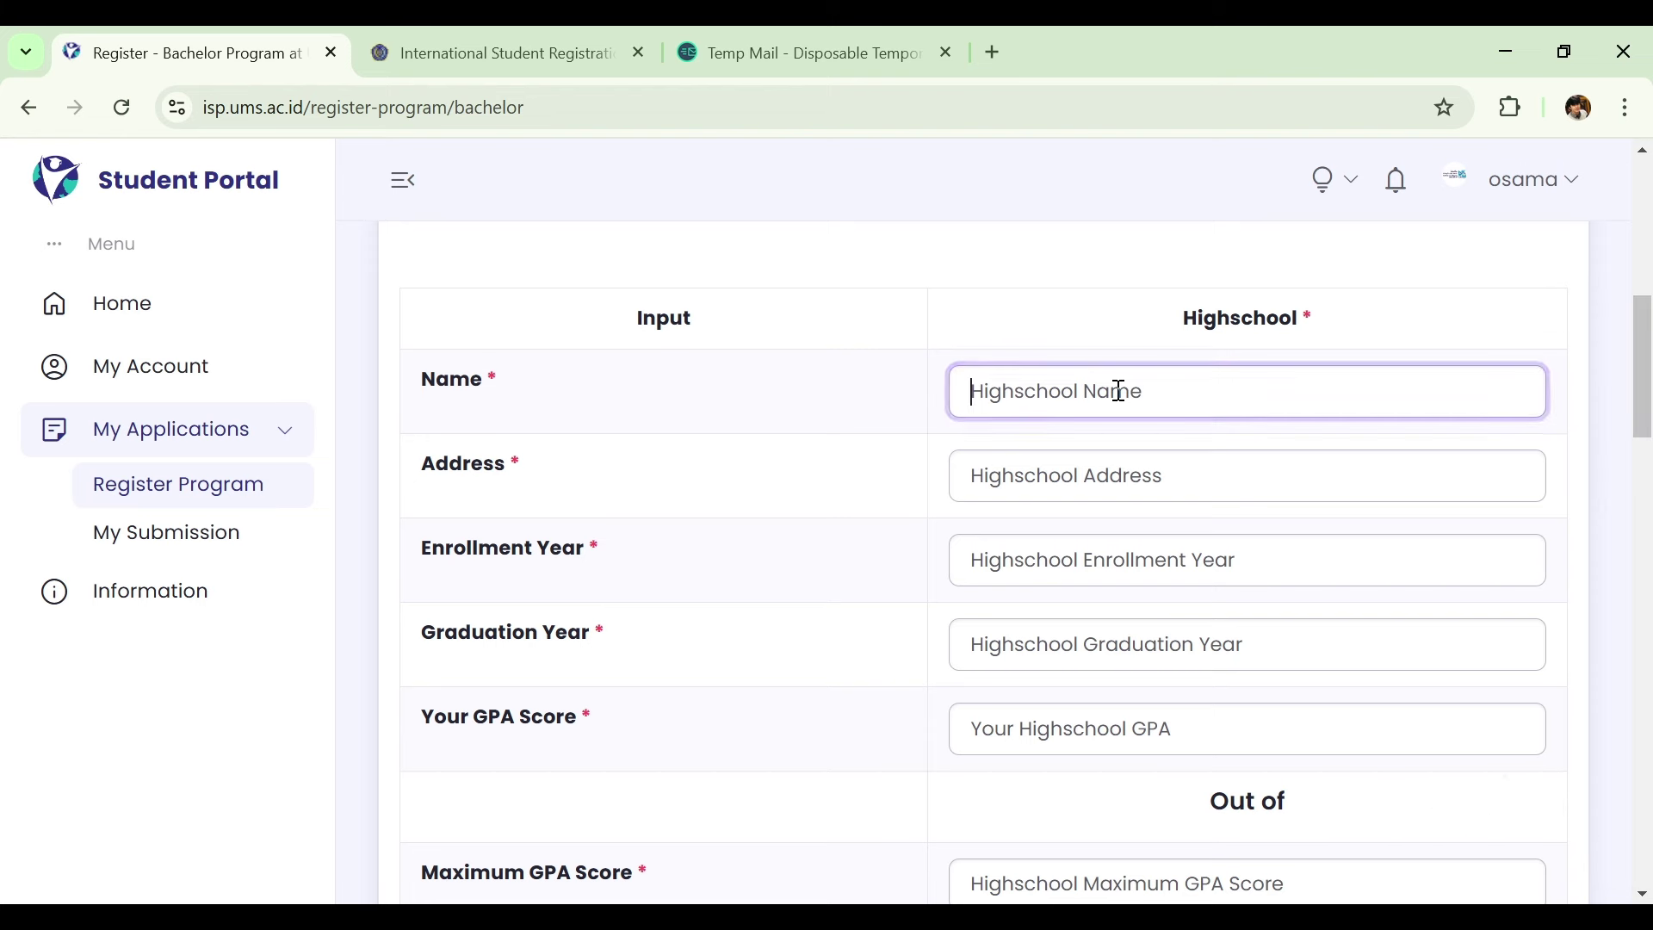
text(xyz)
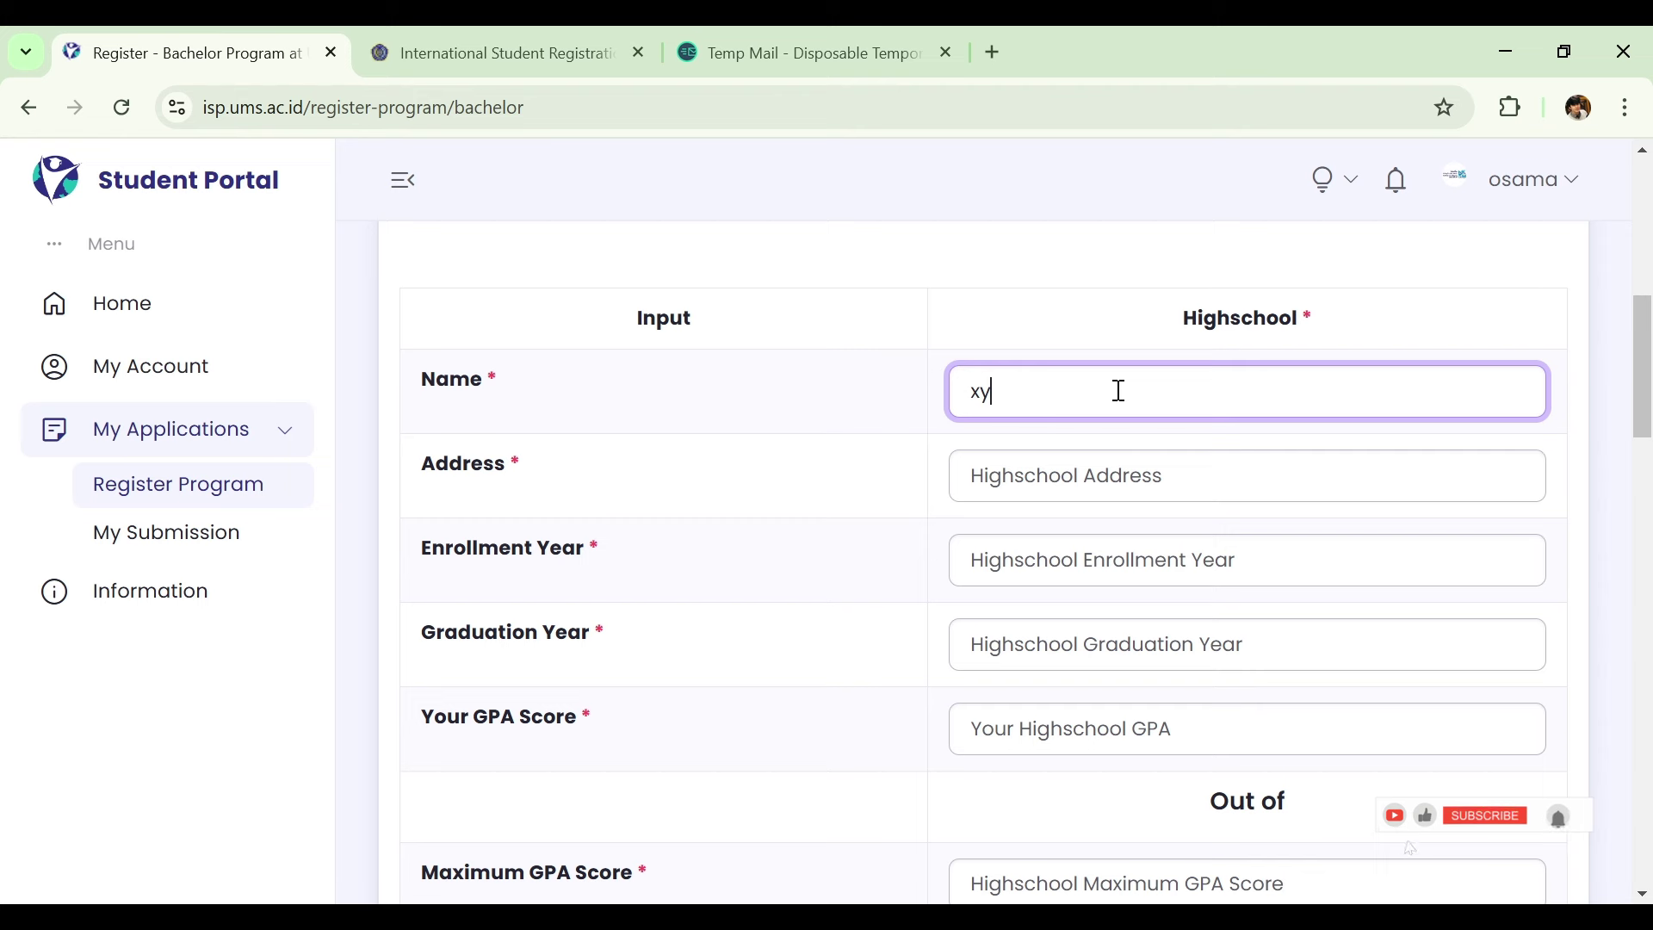
click(1148, 477)
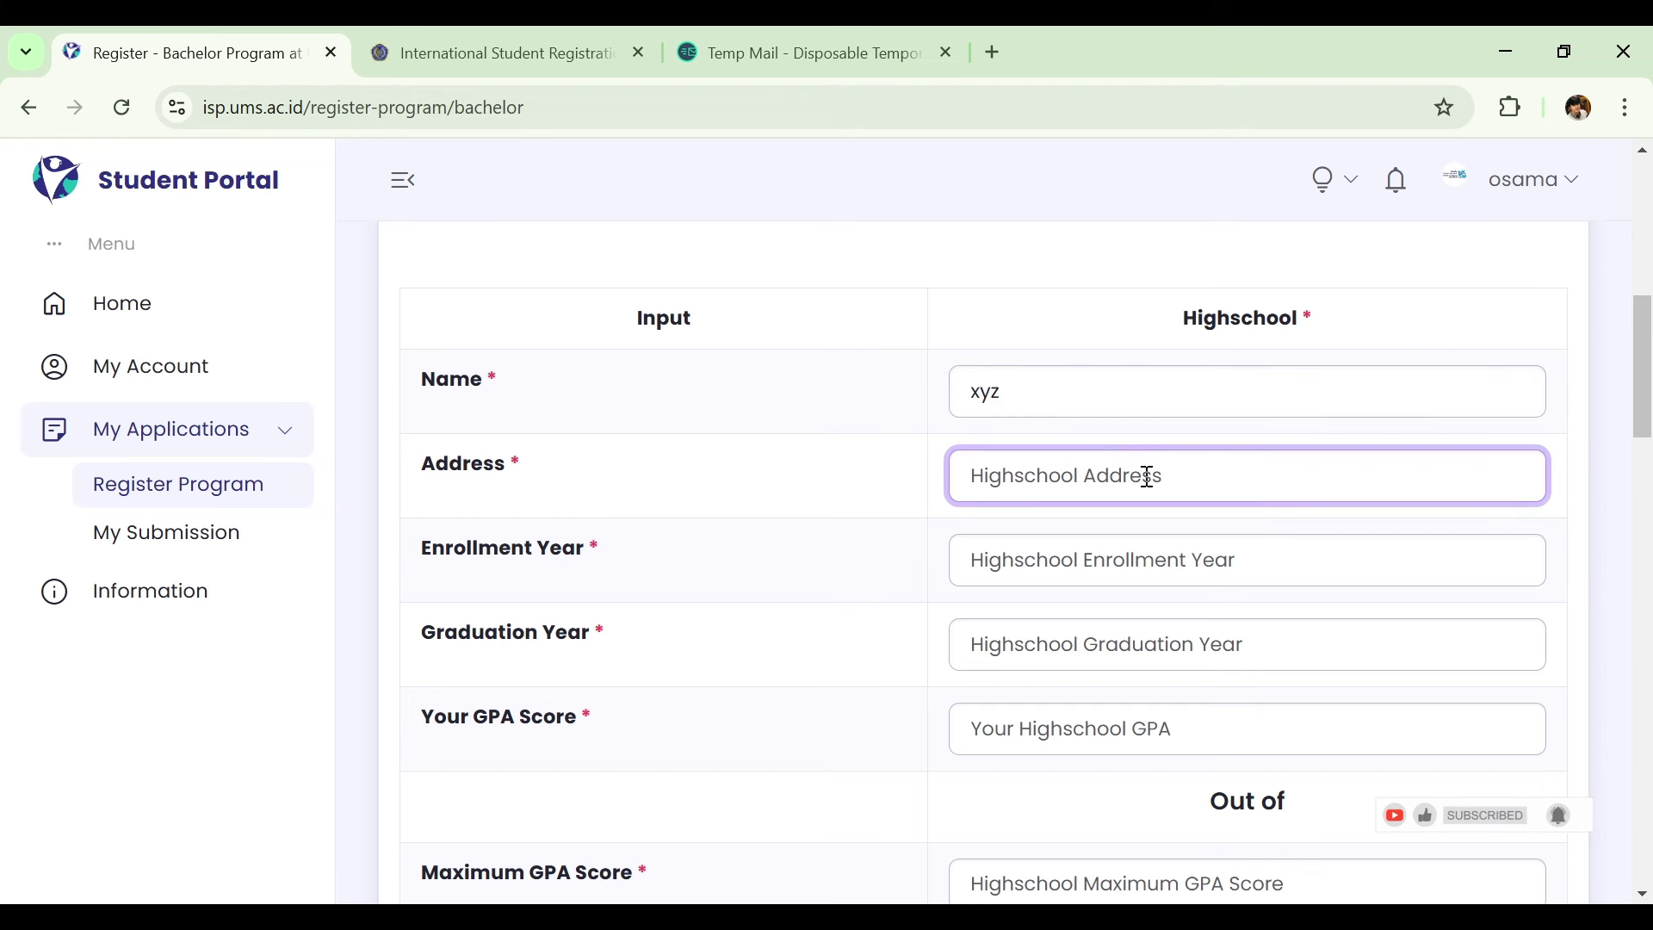
text(la)
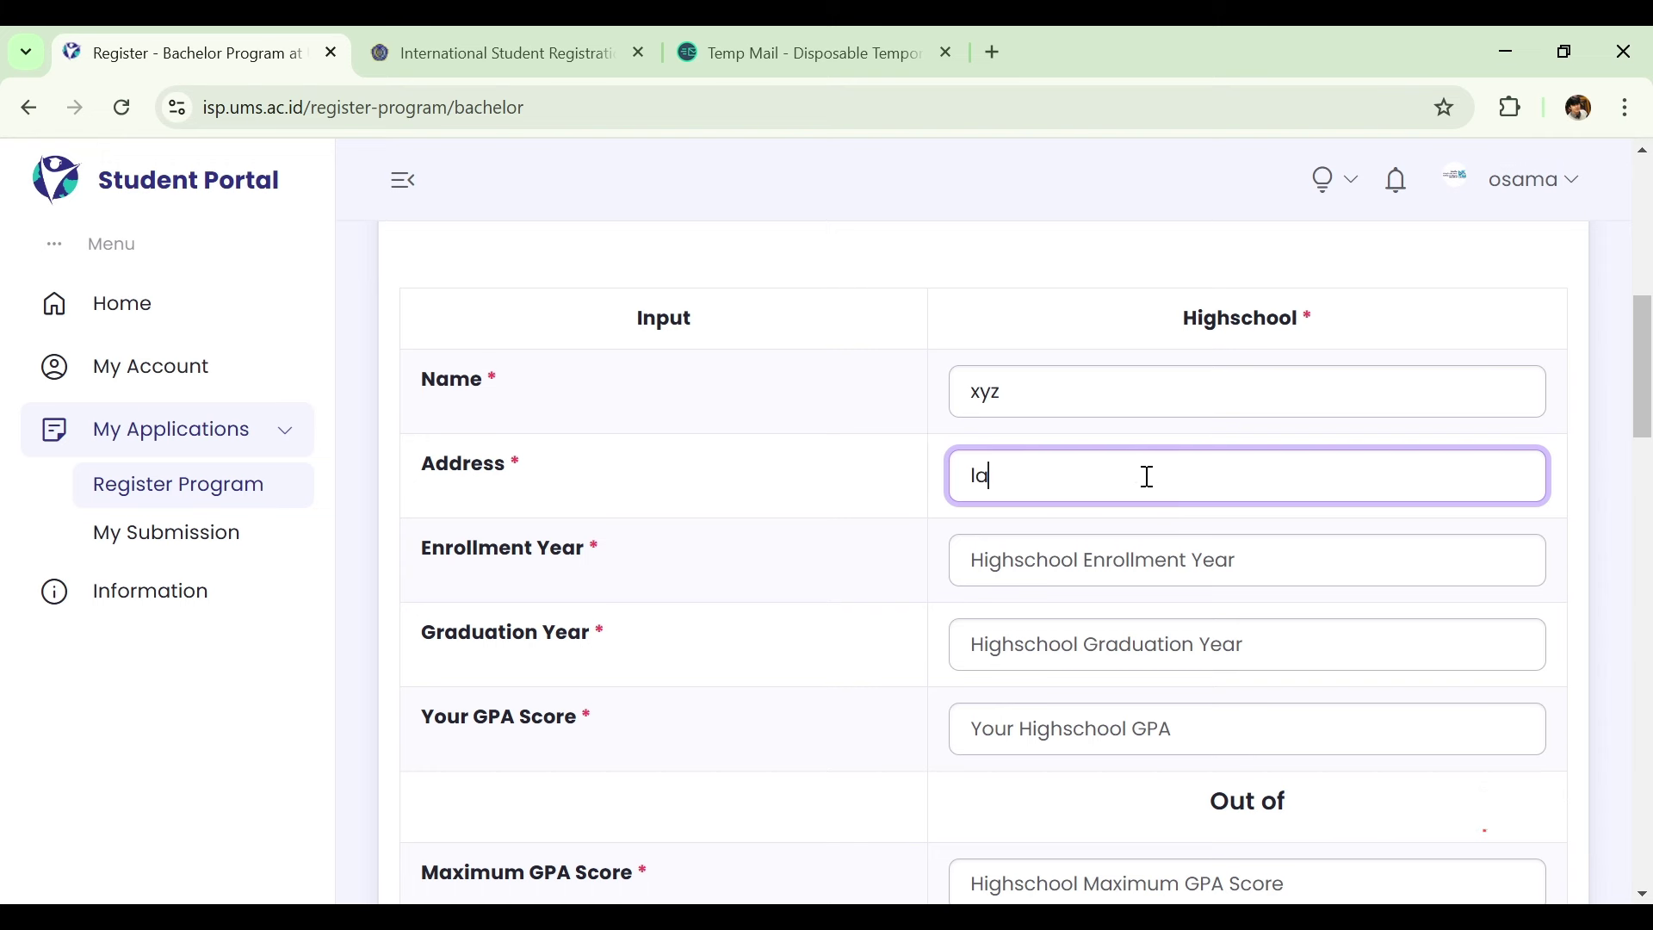
text(hore, street)
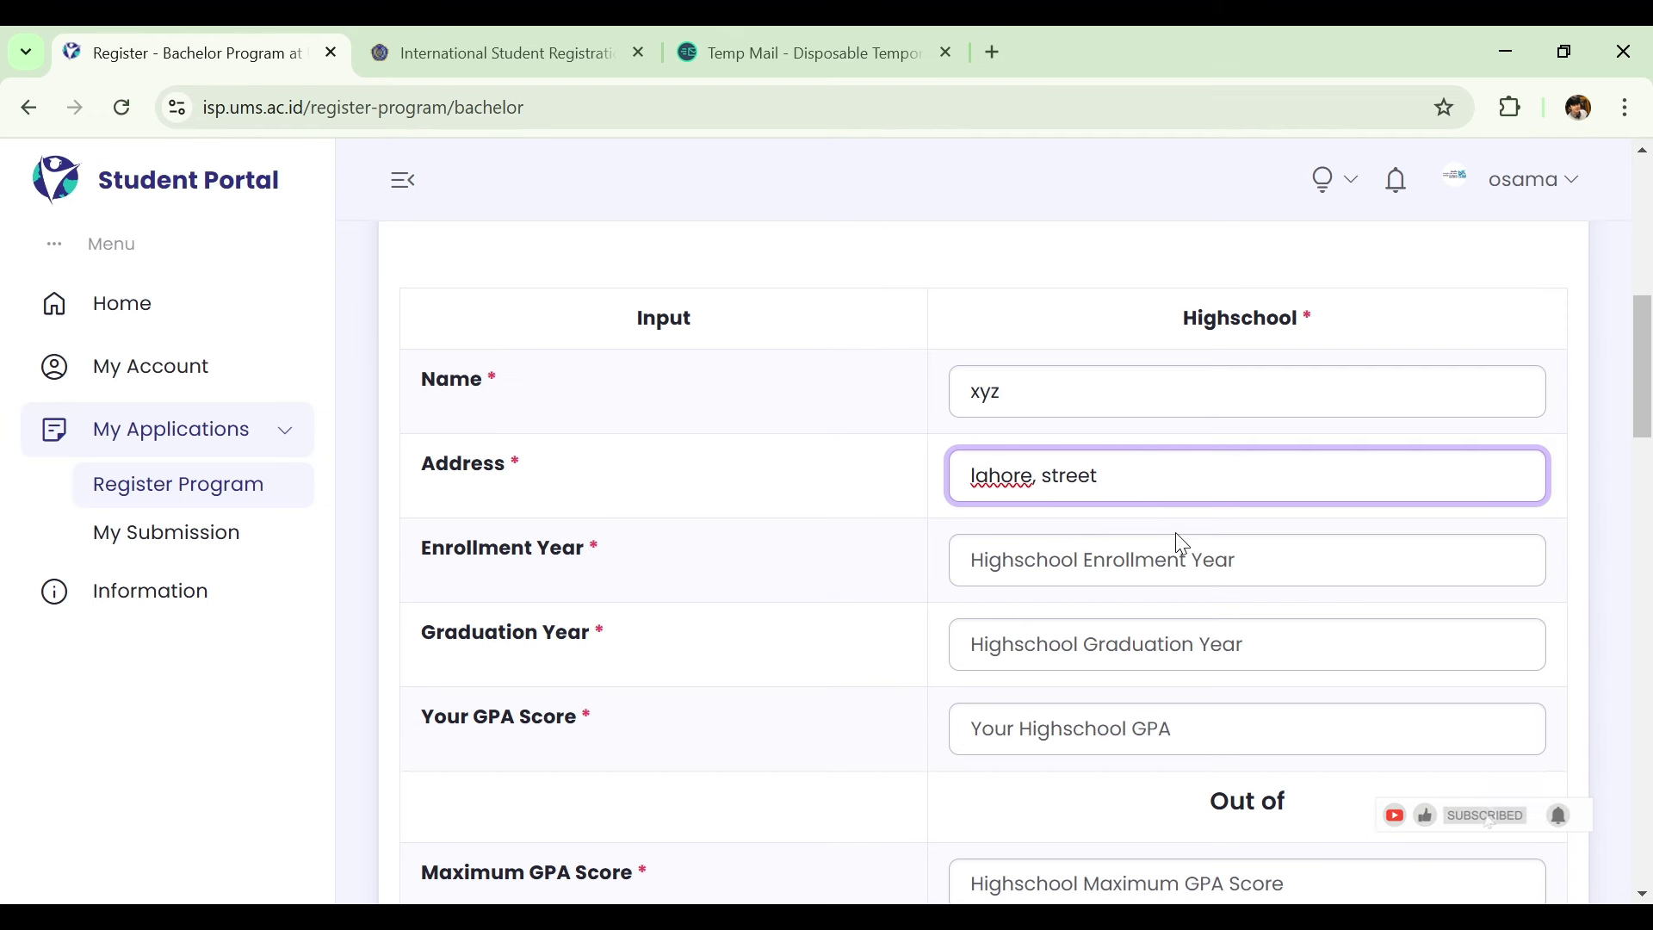
click(1169, 567)
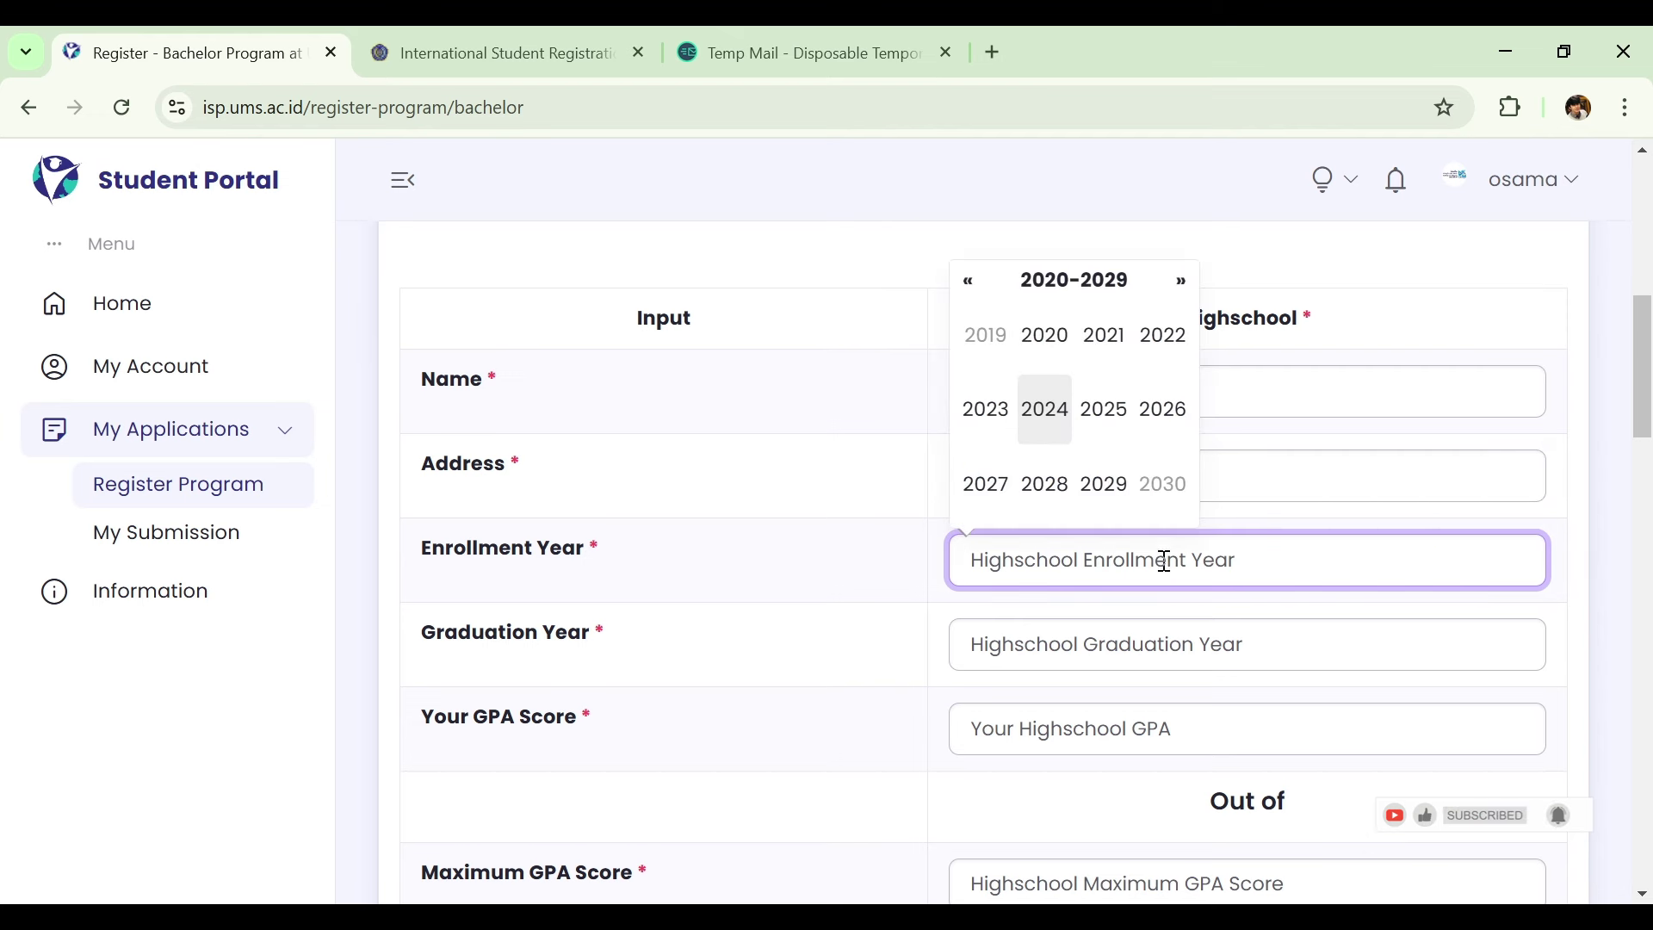
click(1177, 359)
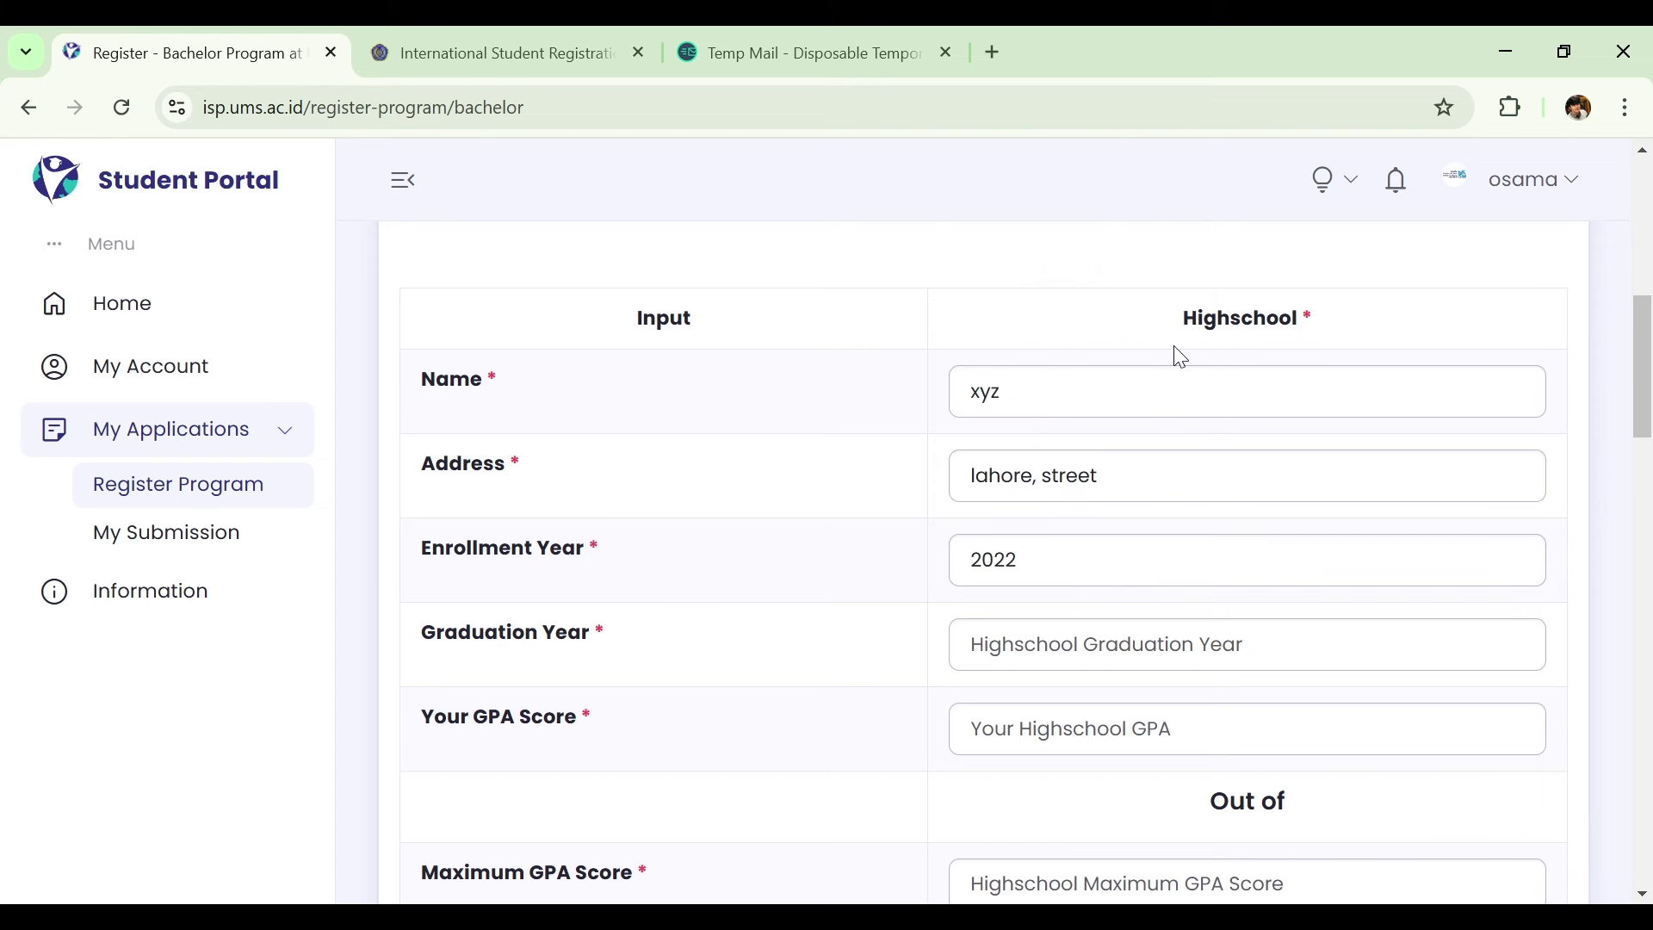
click(1153, 656)
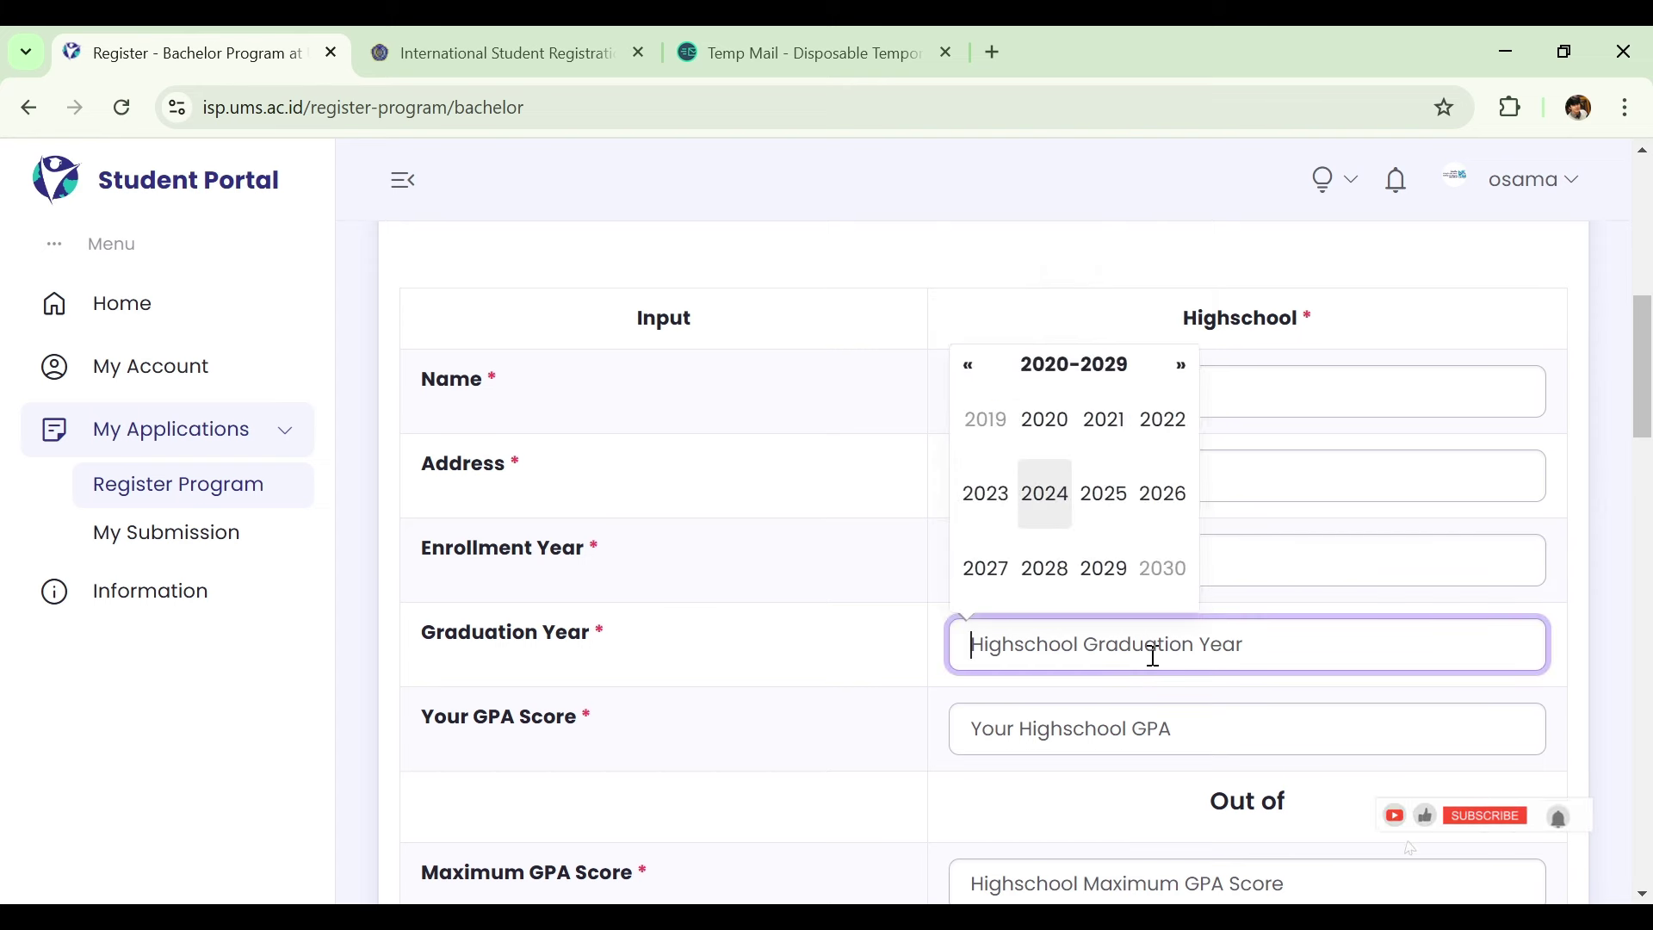
click(1044, 489)
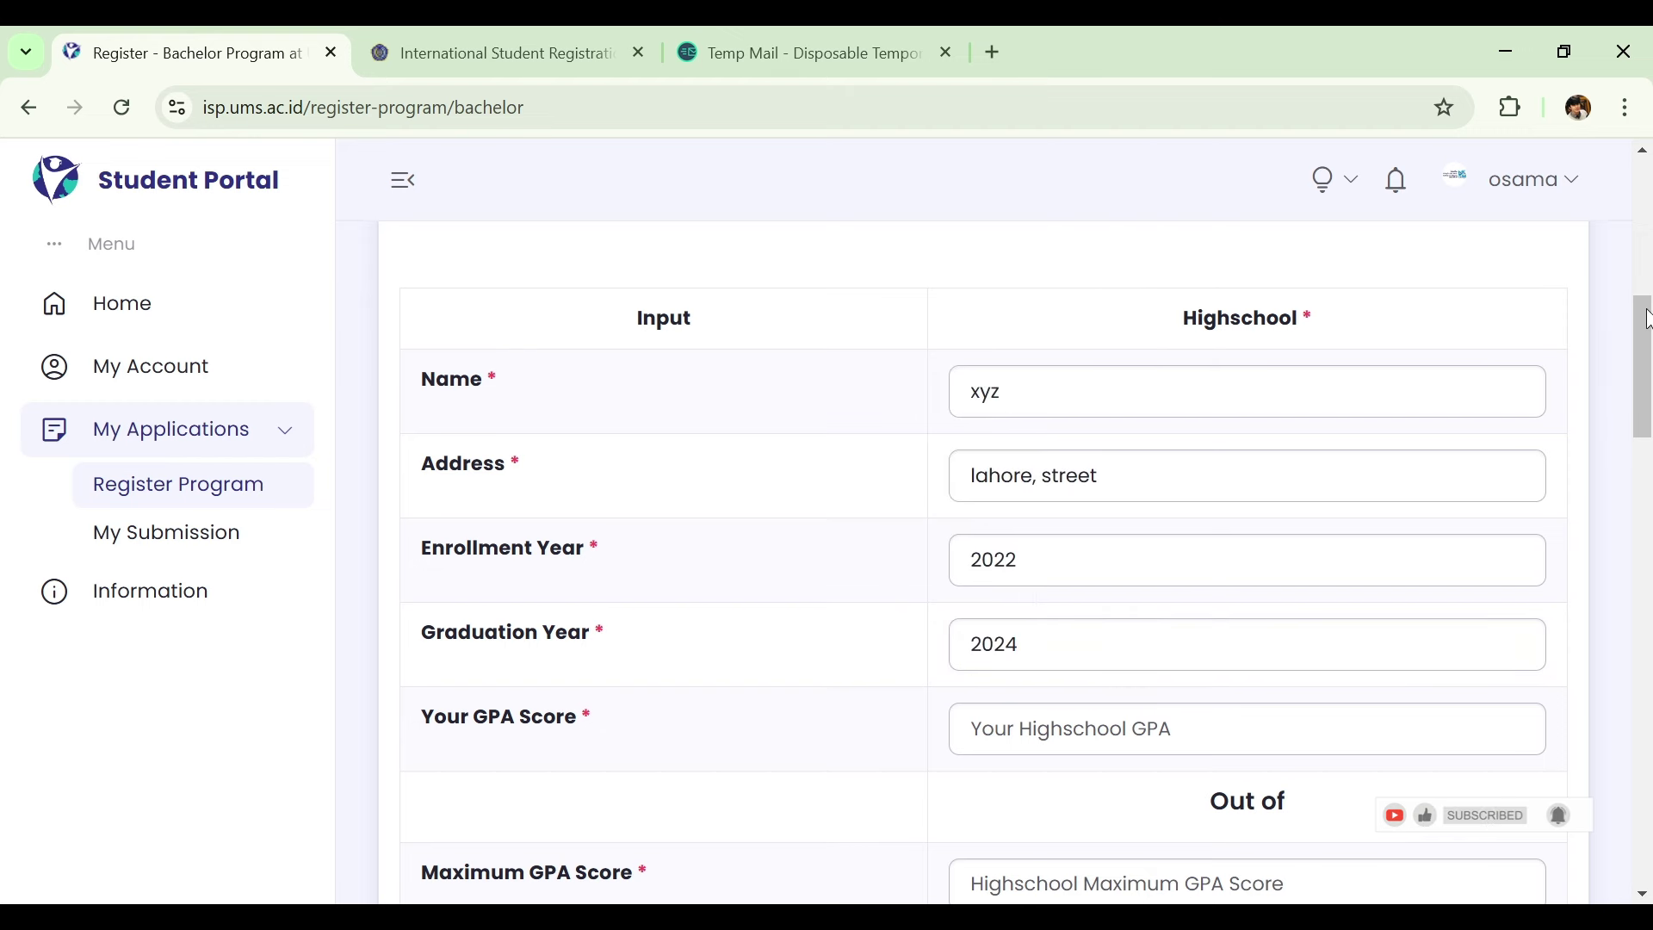
Record a high-school GPA score of 80 with a maximum GPA score of 100.
scroll(1647, 319, down, 3)
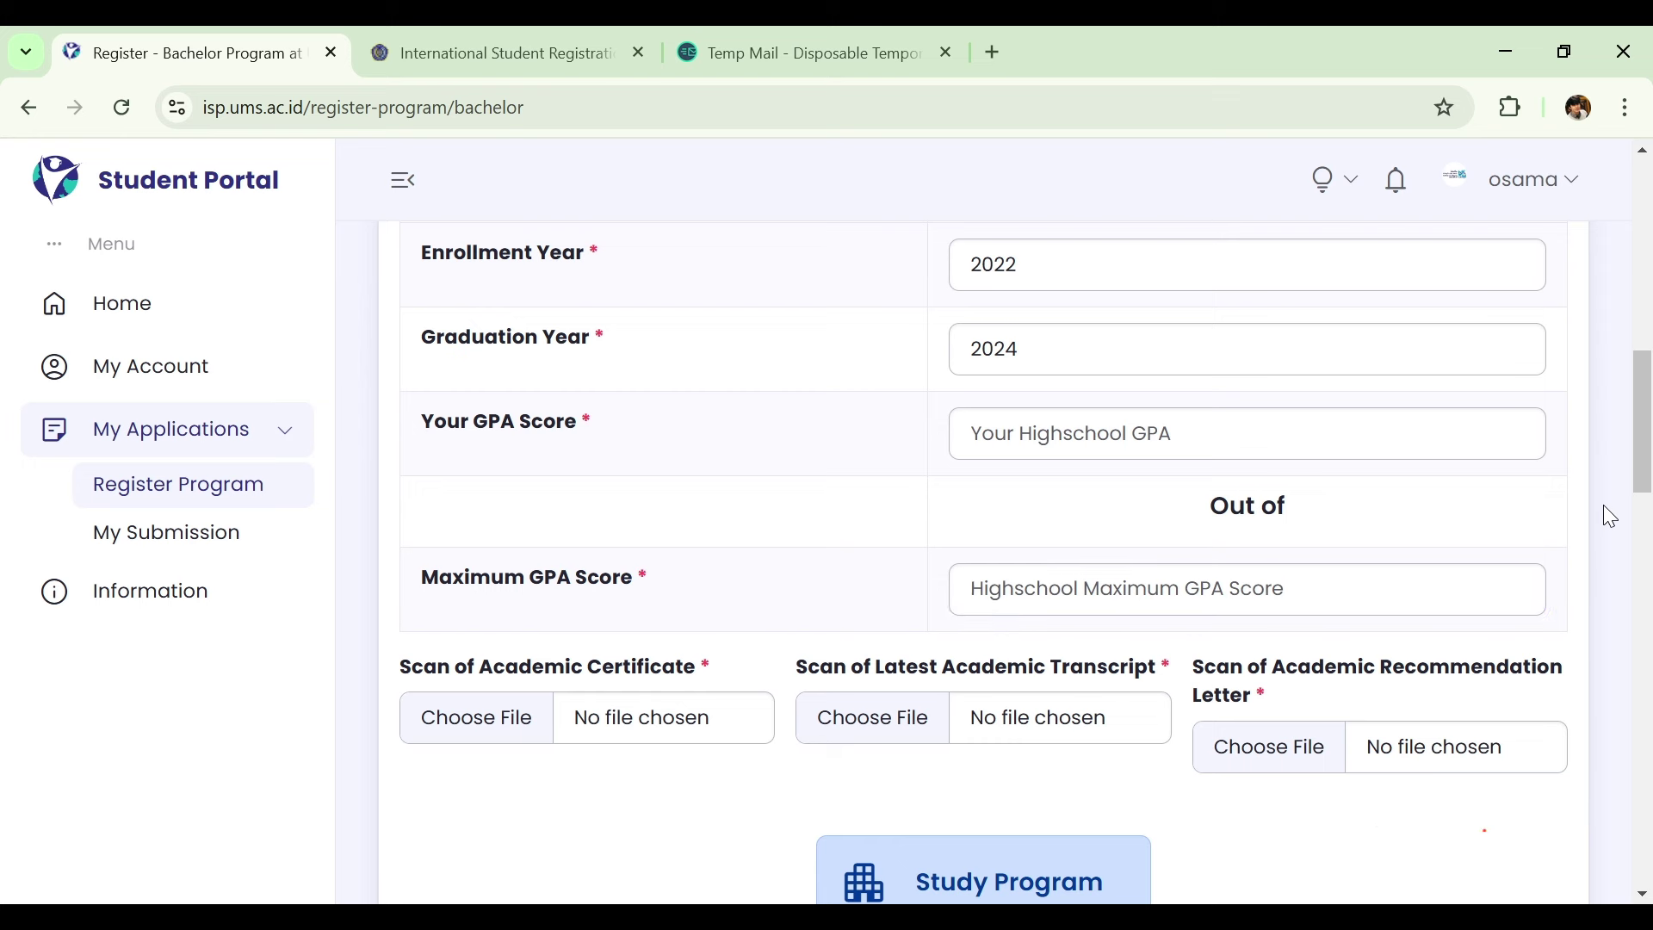
click(1233, 436)
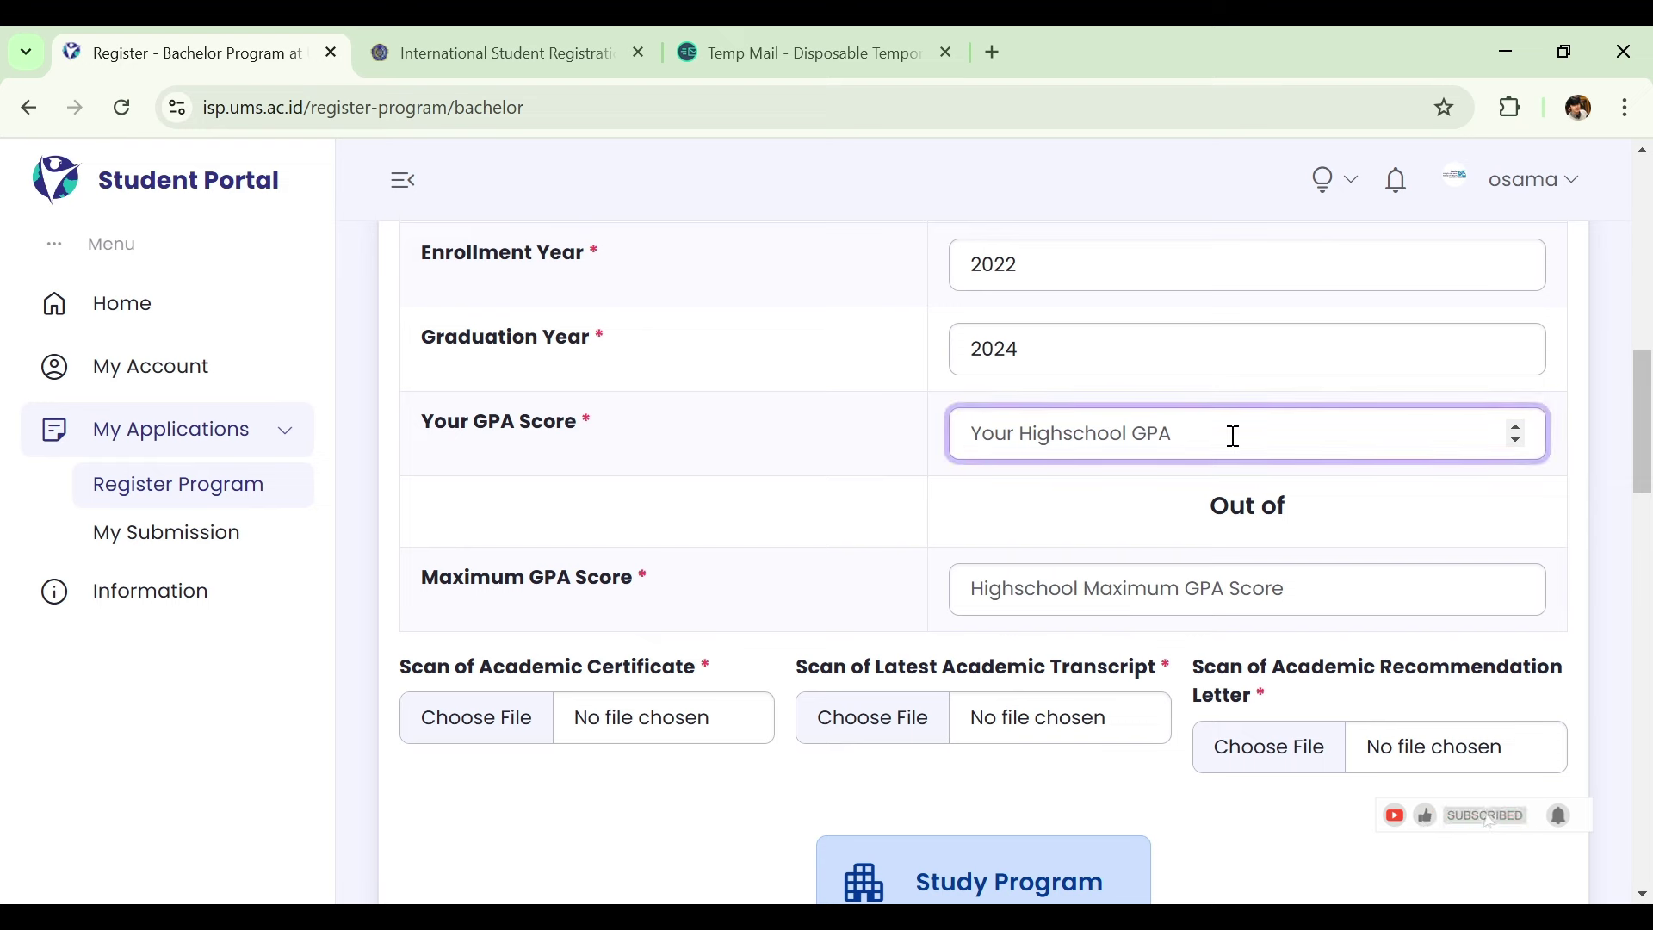
text(80)
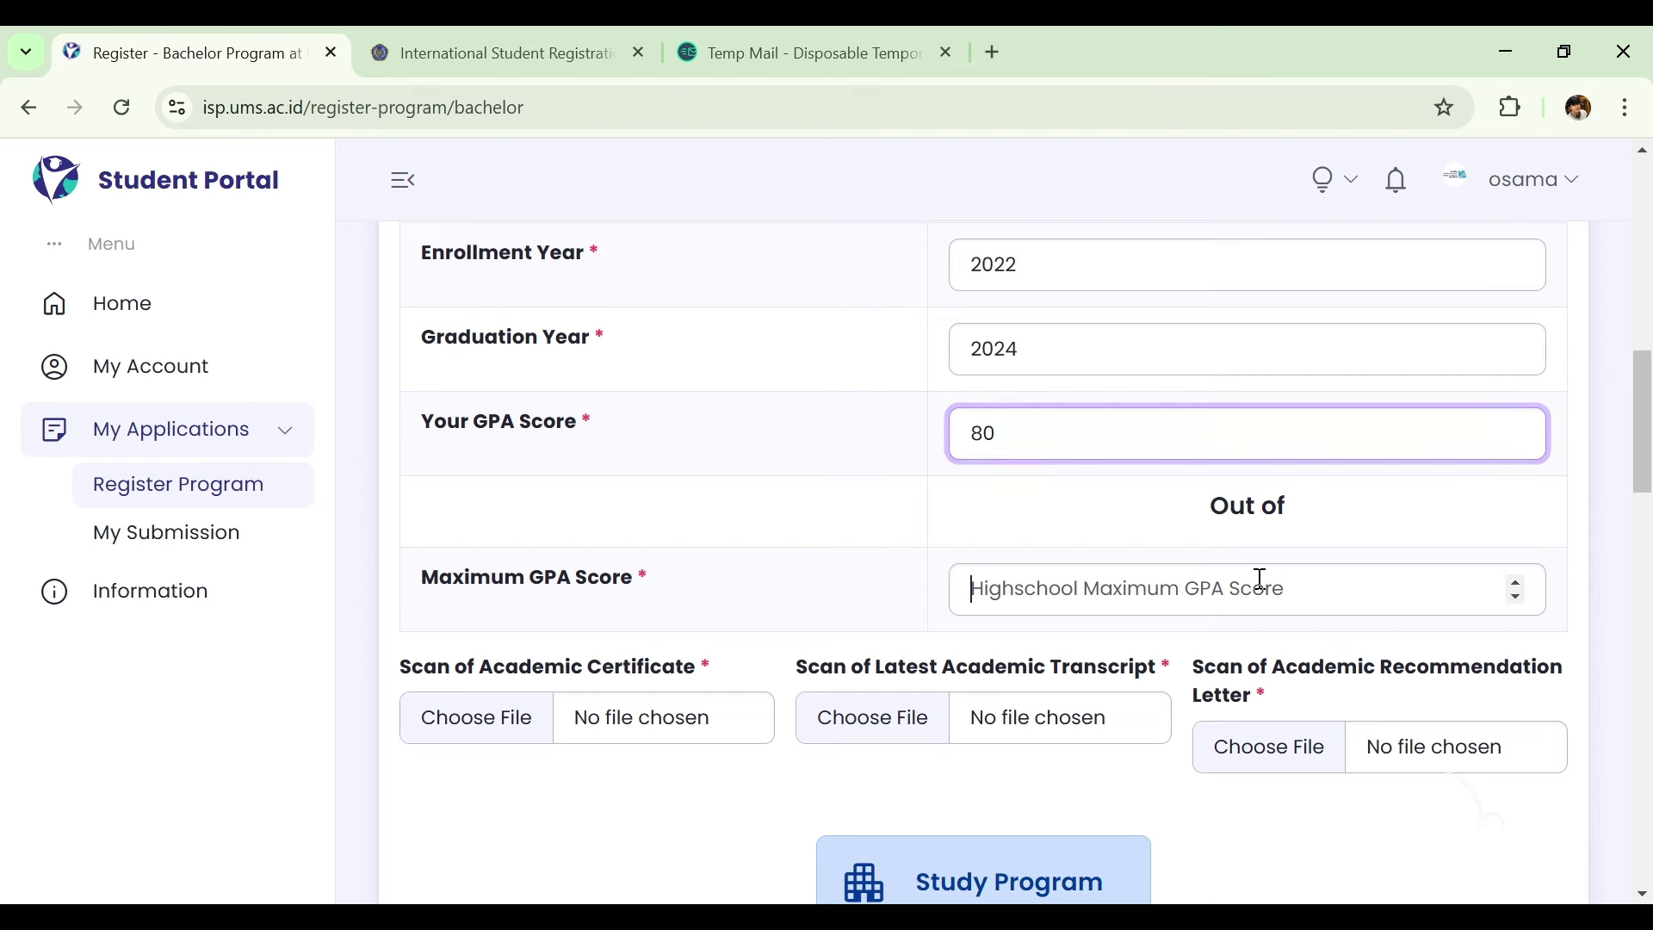
click(1261, 579)
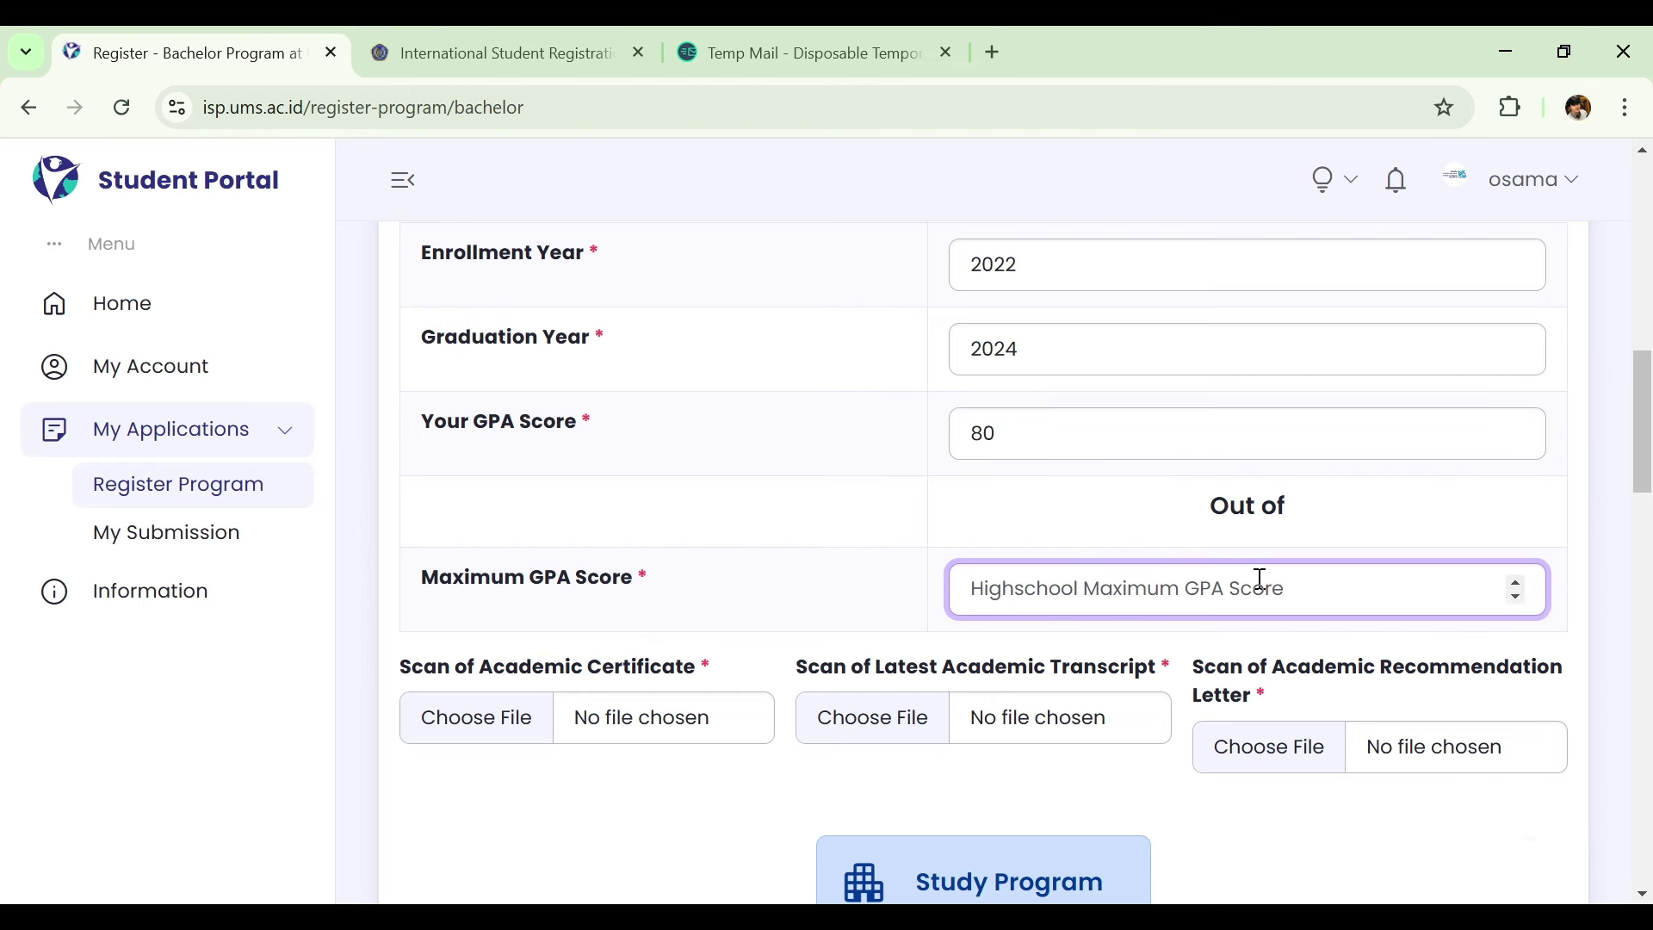
text(100)
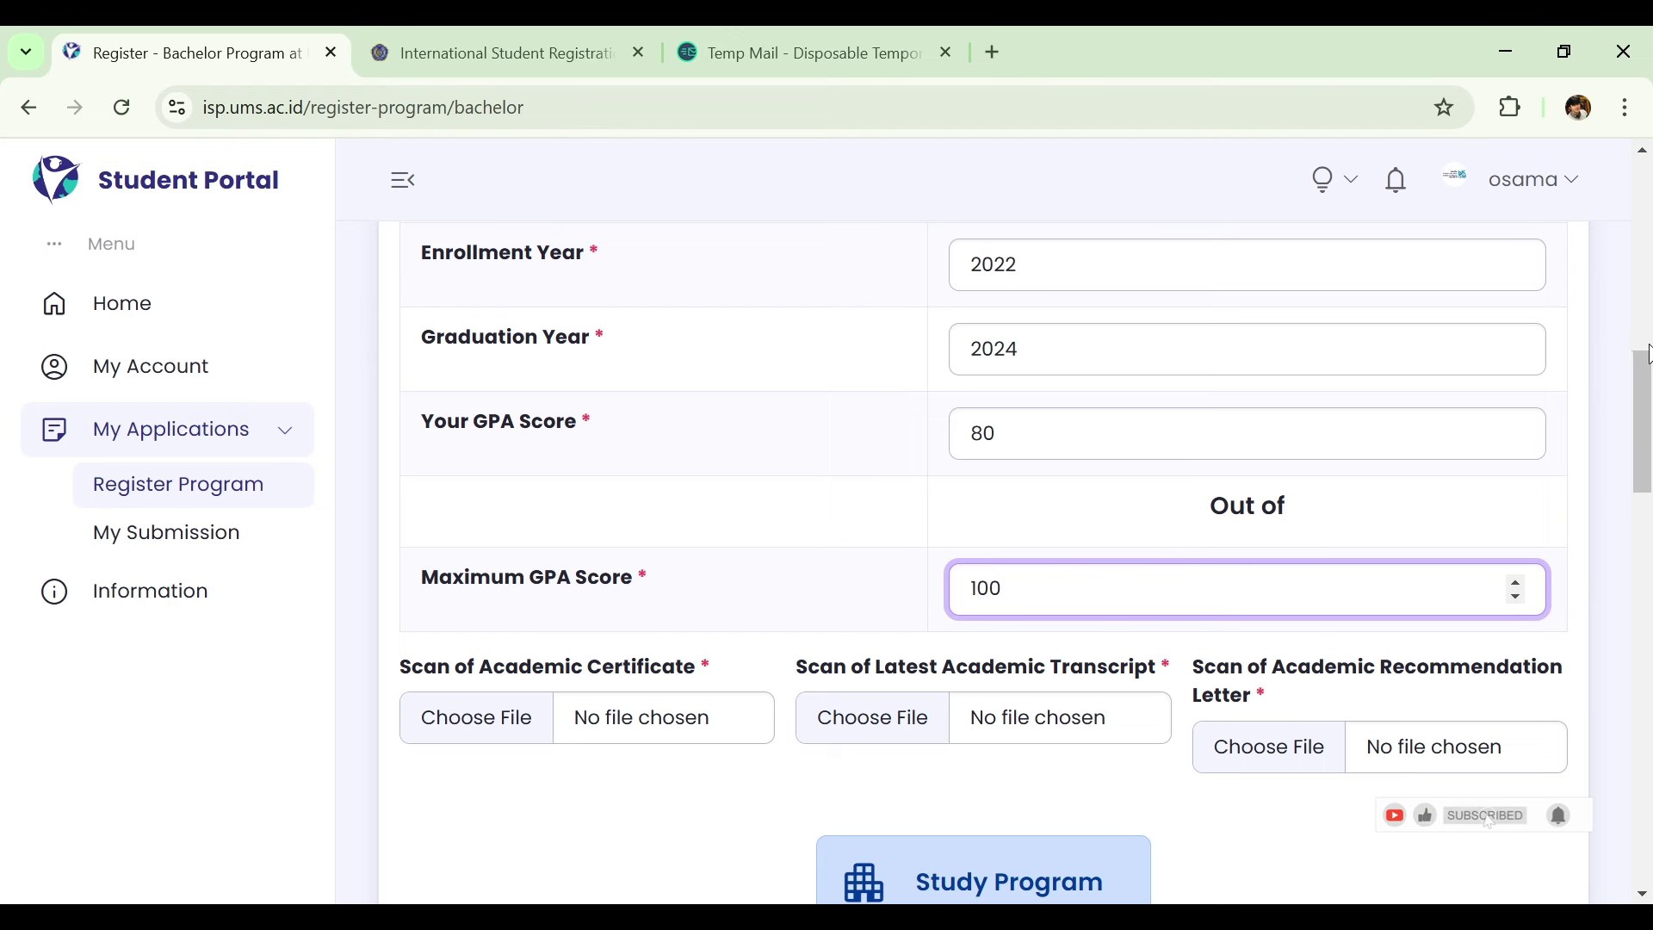
drag(1647, 394, 1638, 438)
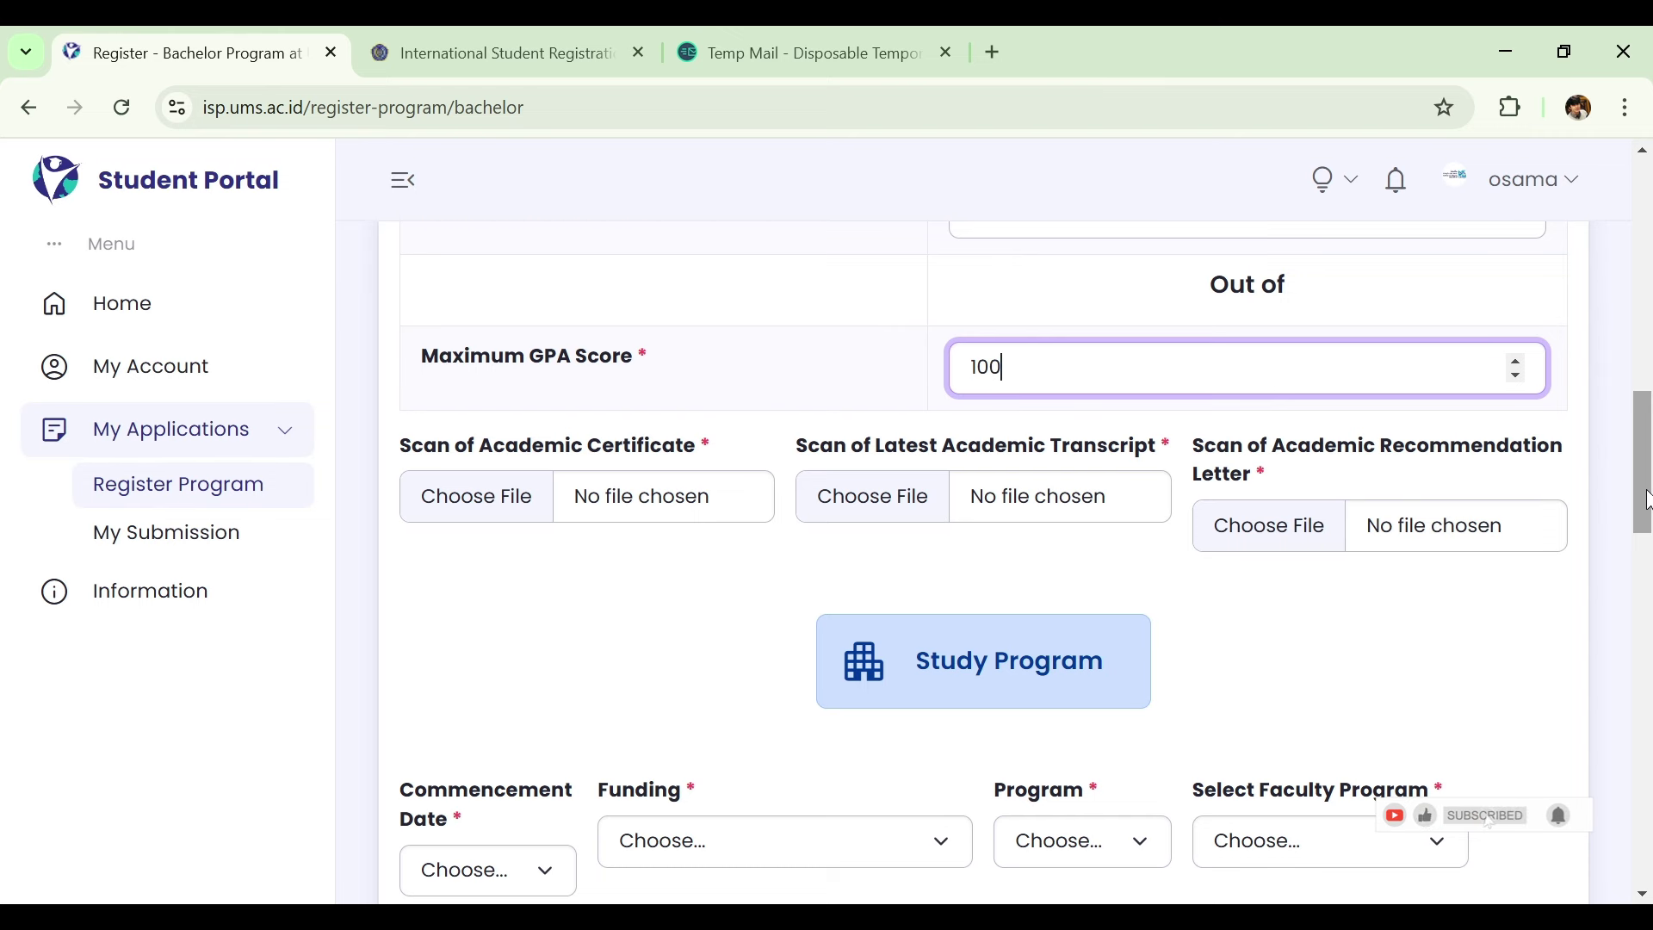
Scroll down to the Study Program section and open the Commencement Date choices.
drag(1646, 500, 1646, 579)
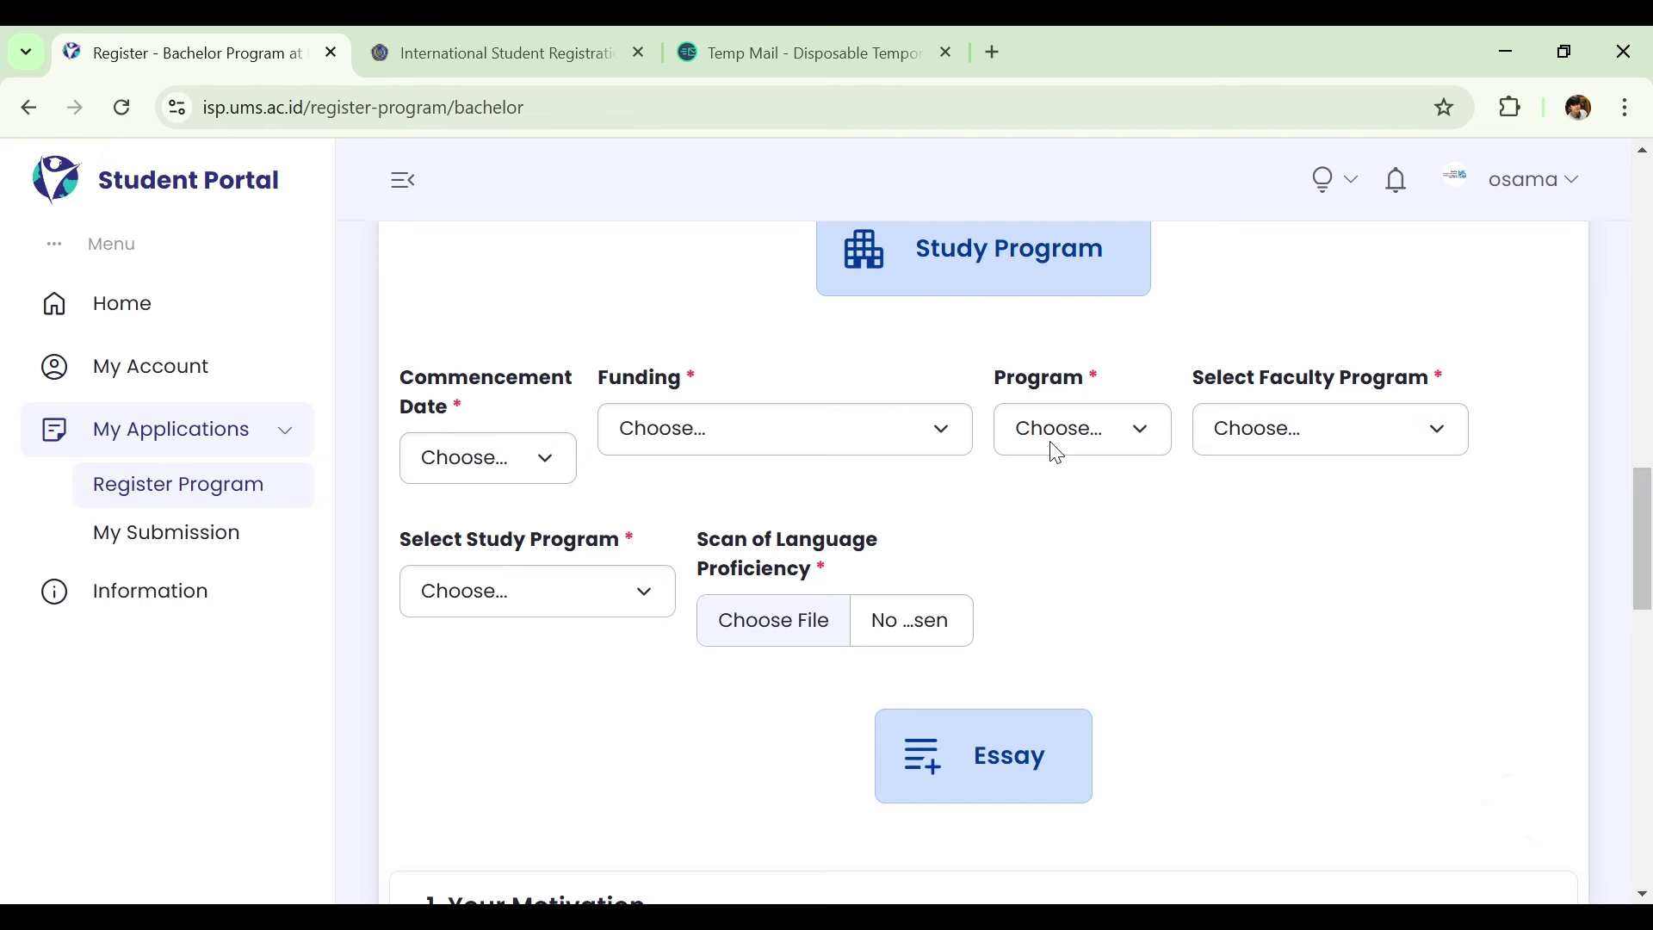
click(543, 459)
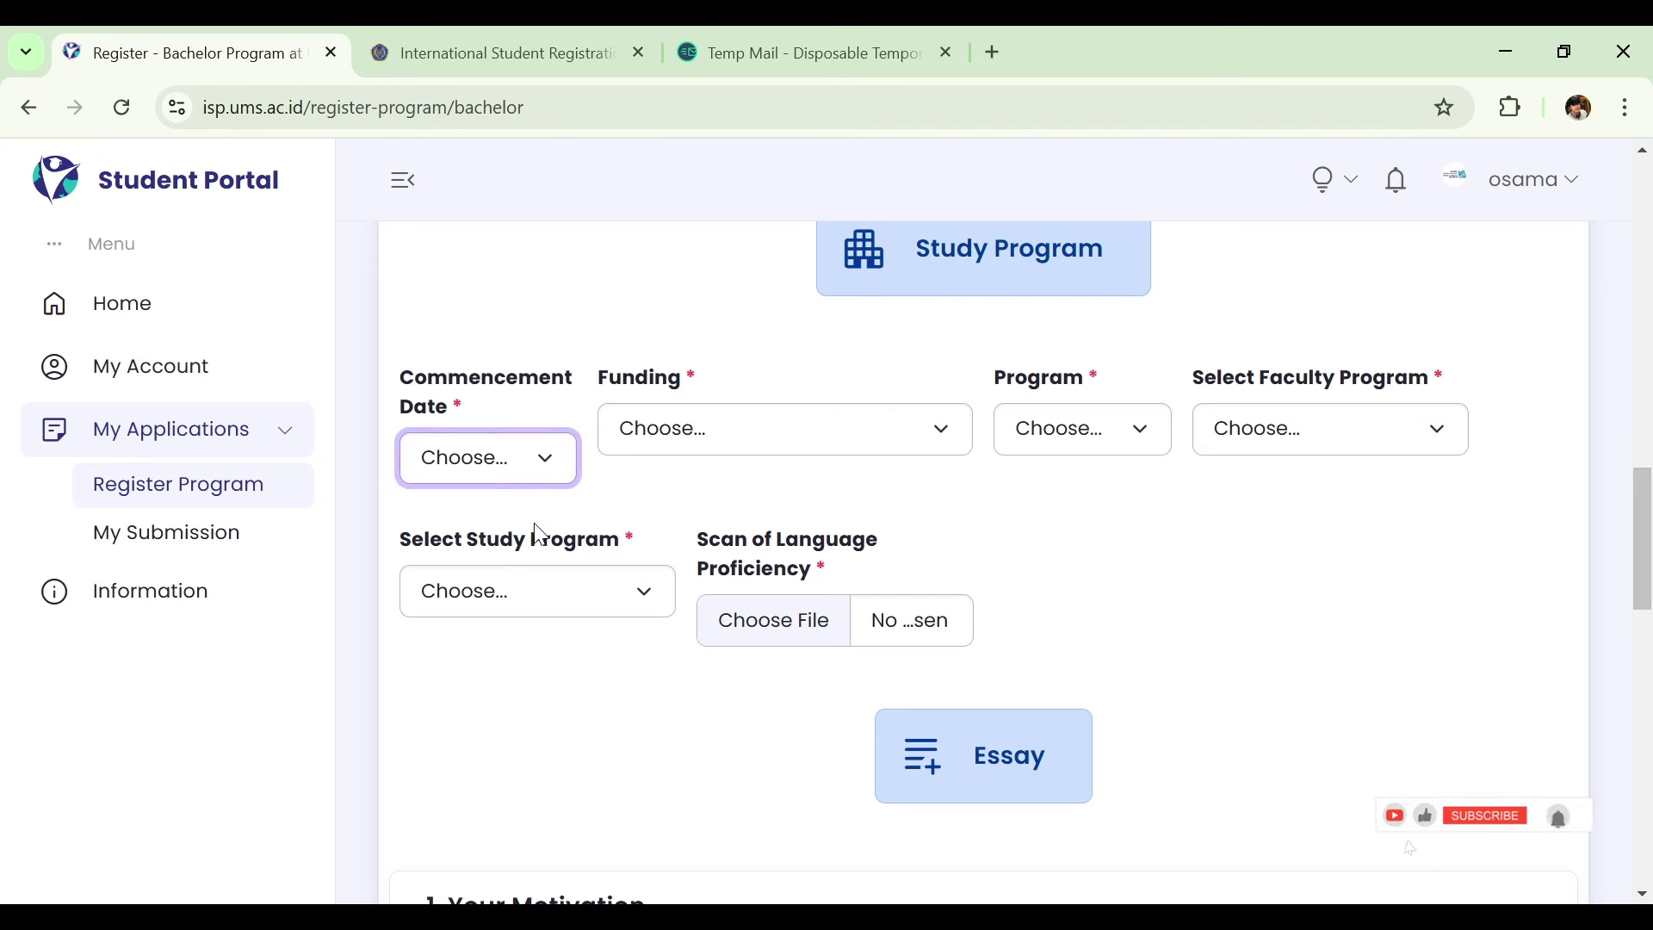
Choose a September start, International Priority Scholarship funding and the international program.
key(Down)
click(761, 429)
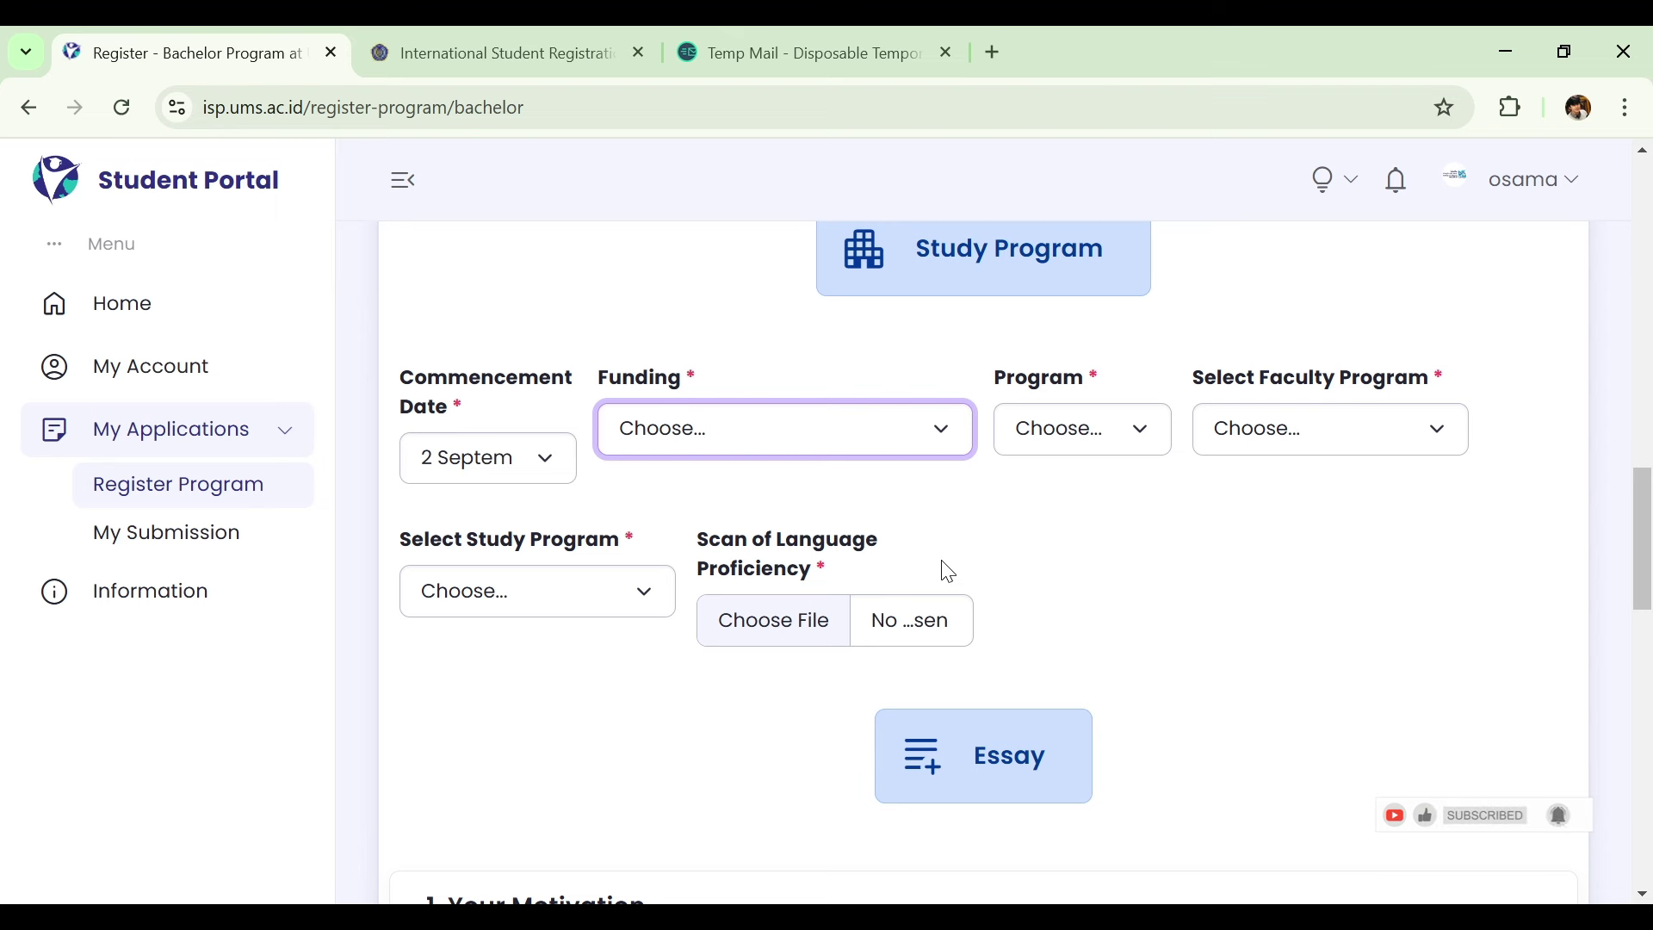
click(947, 572)
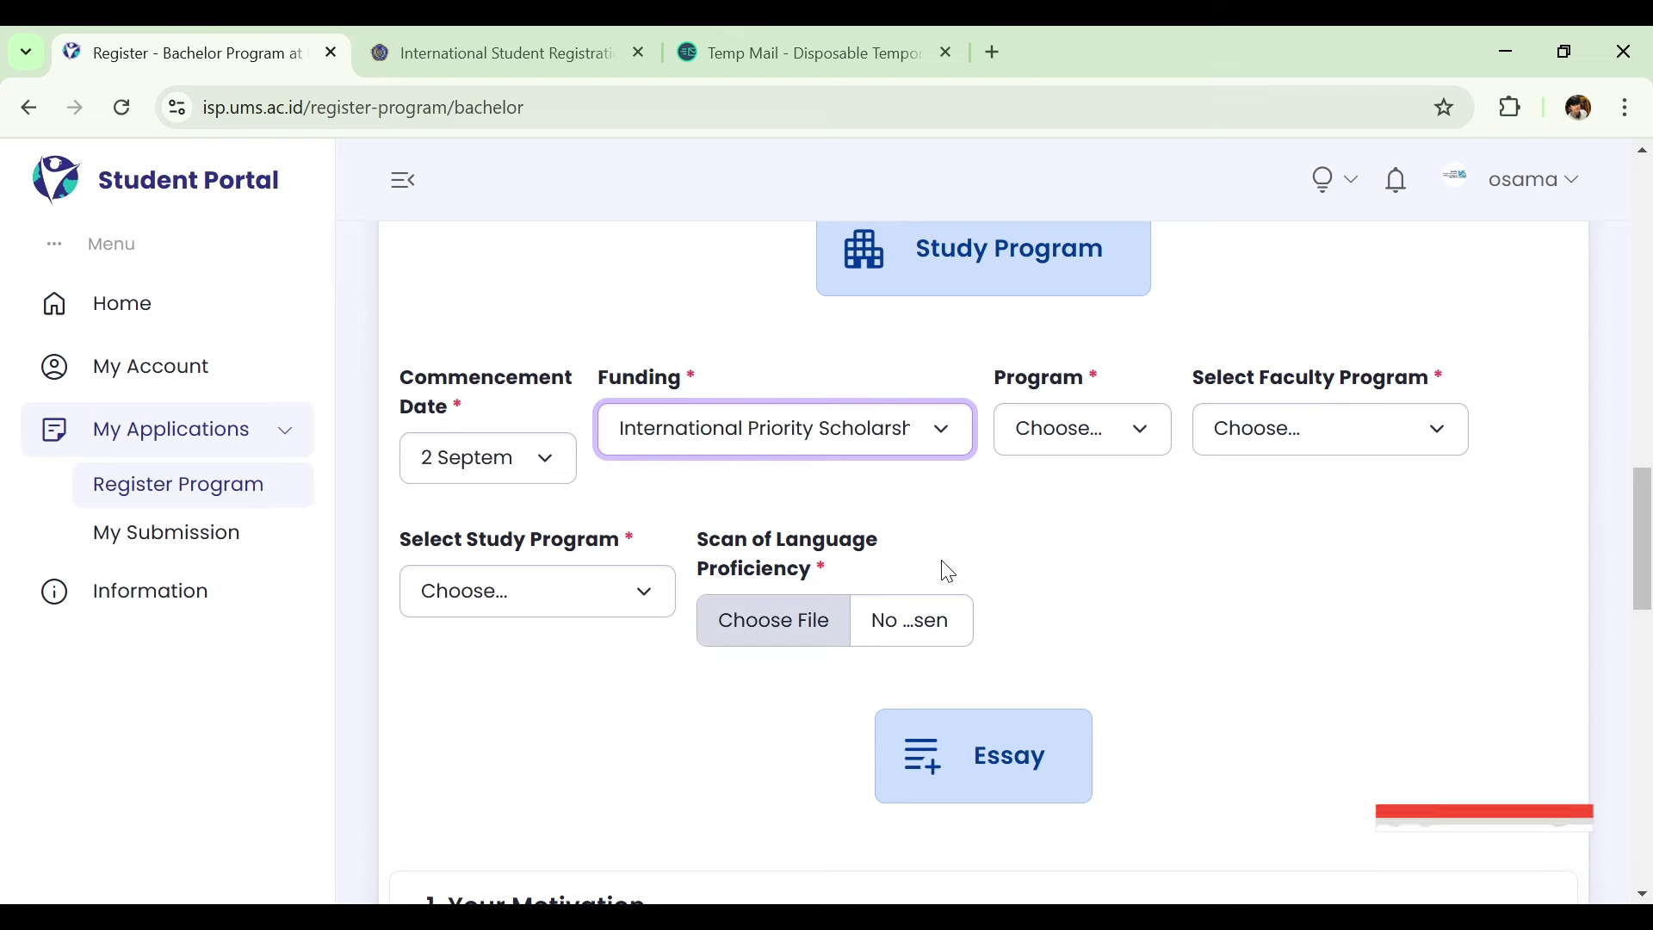
click(1062, 446)
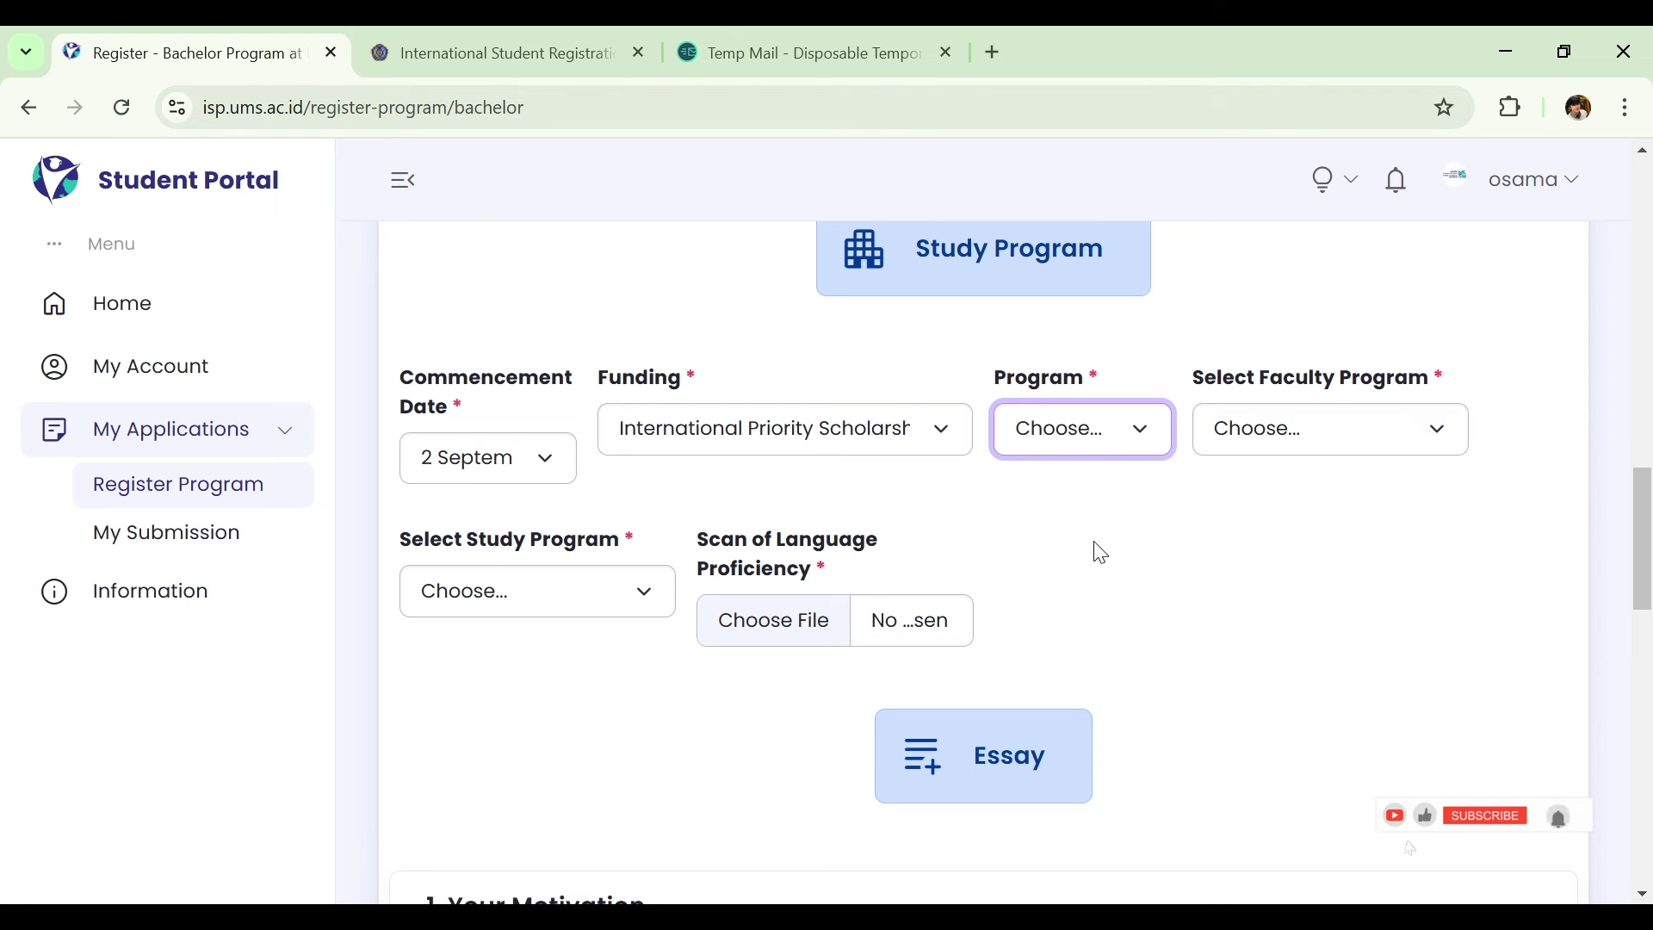
key(Down)
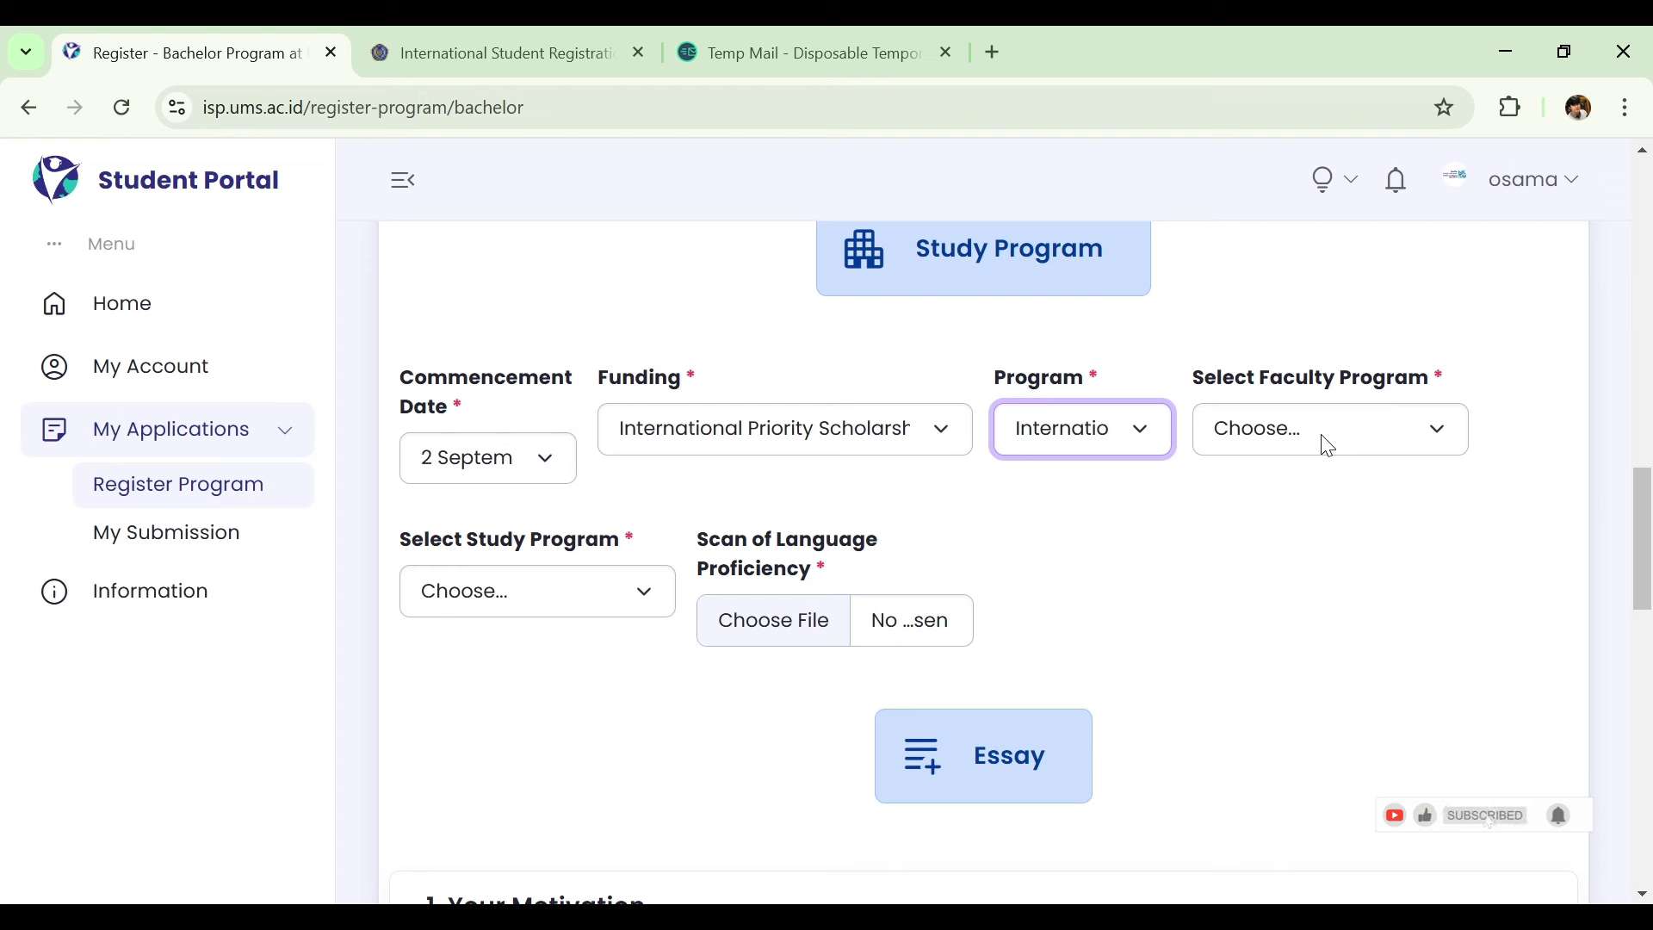
Select the health sciences faculty and Nursing (in English) as the study program.
key(Tab)
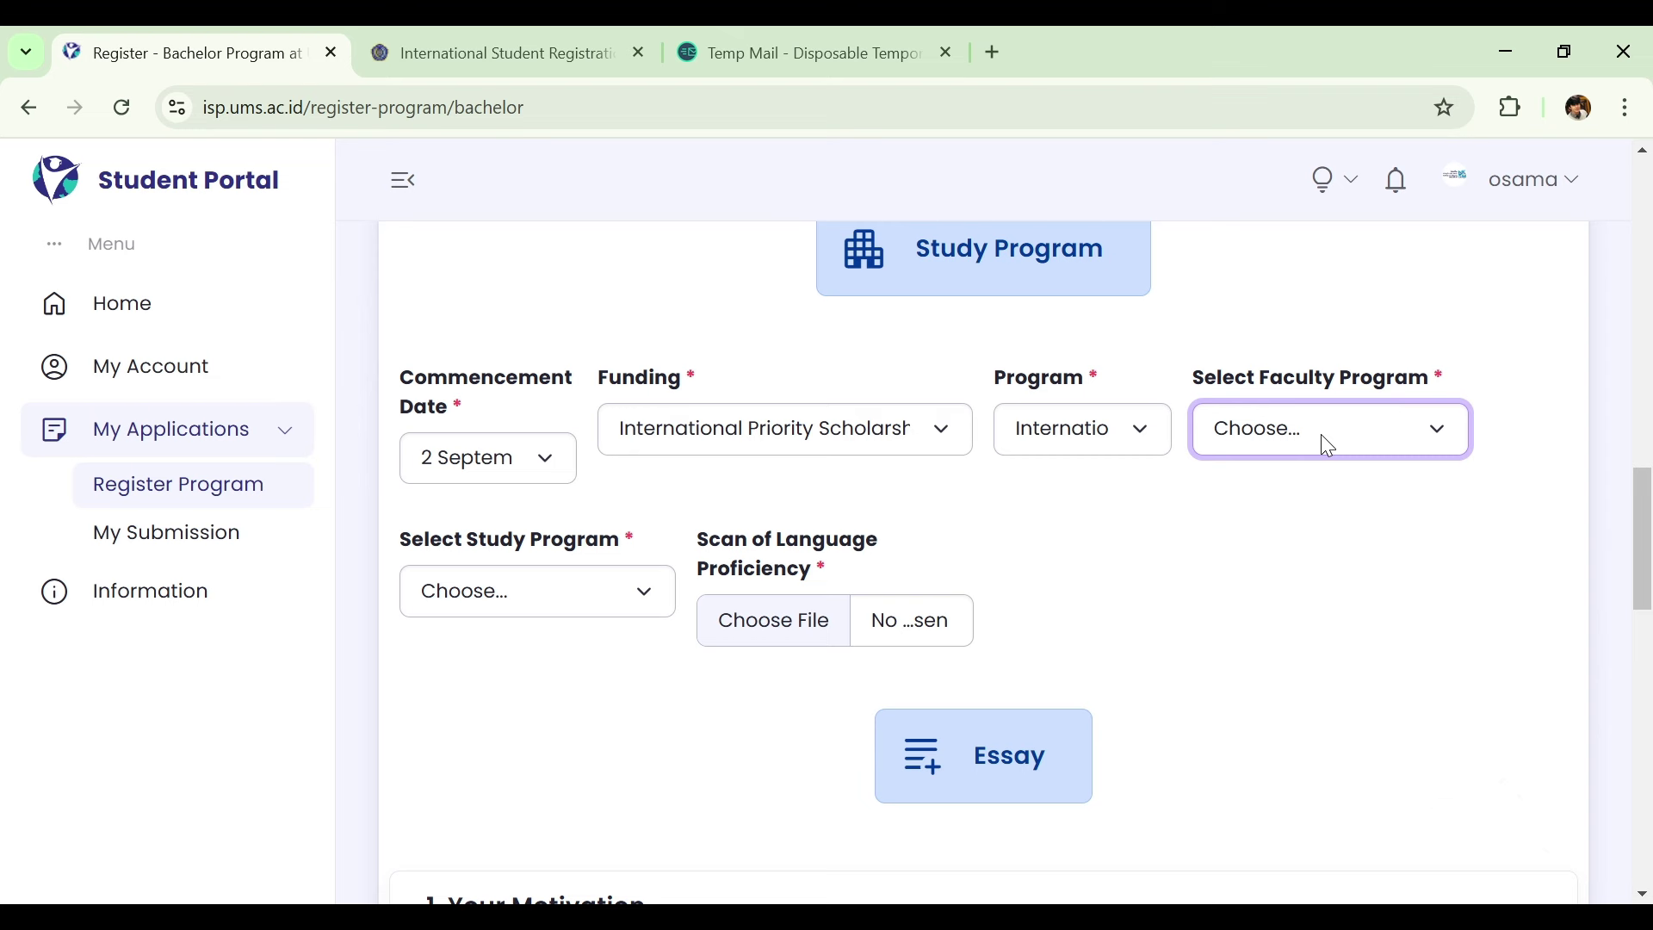
click(1344, 513)
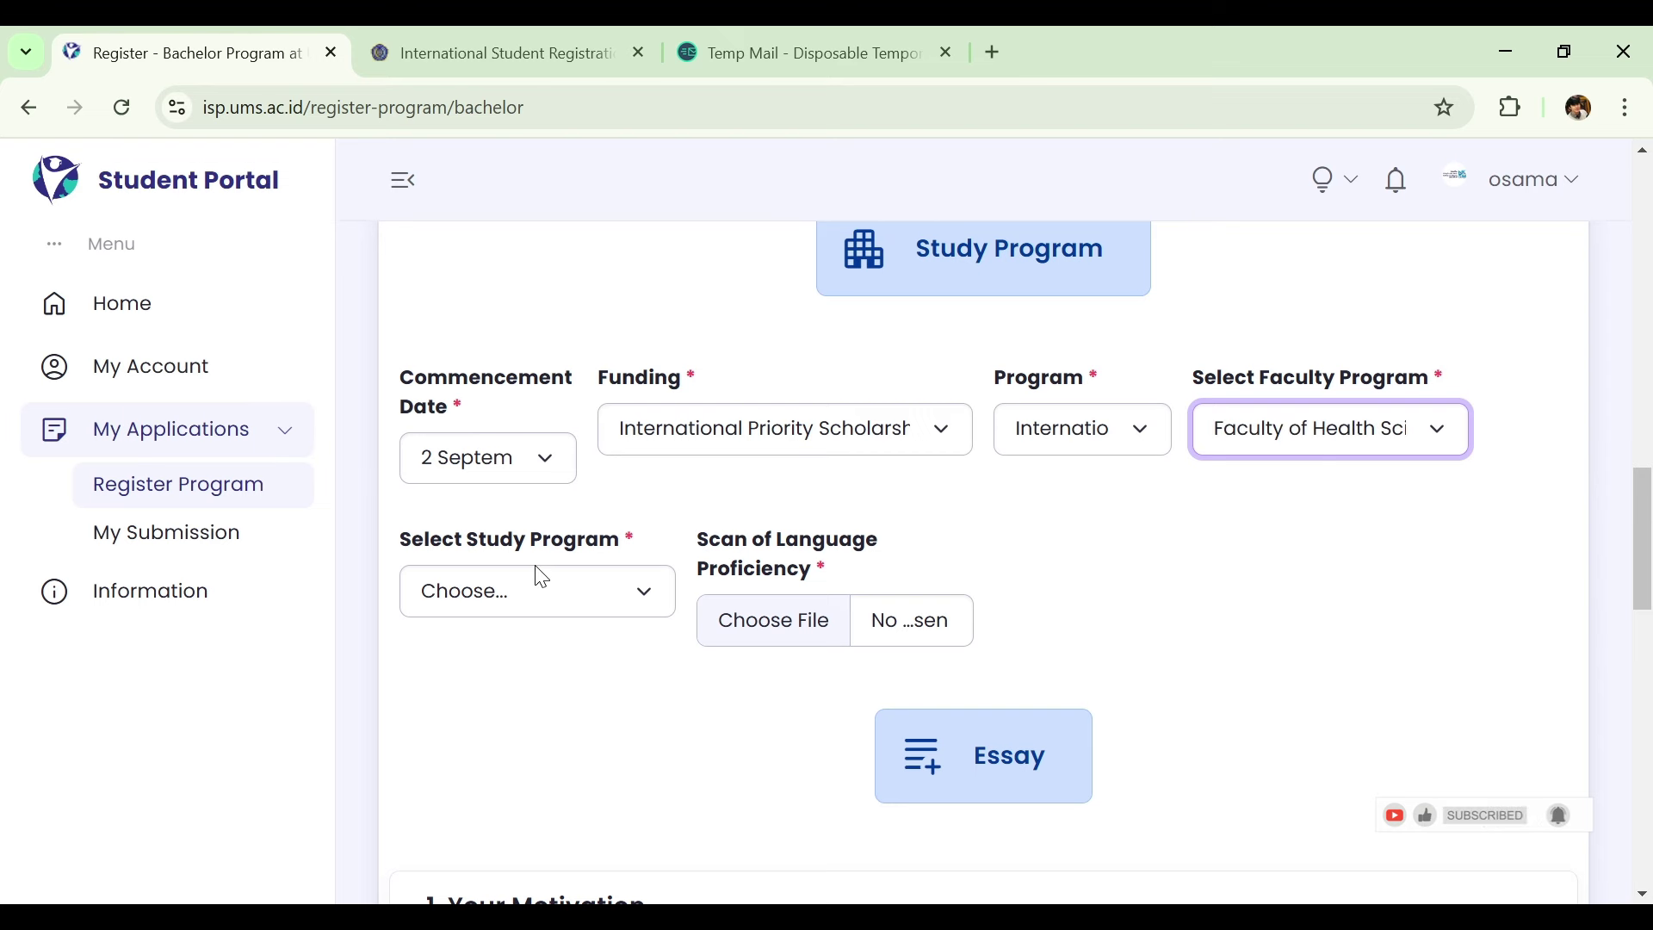
click(549, 588)
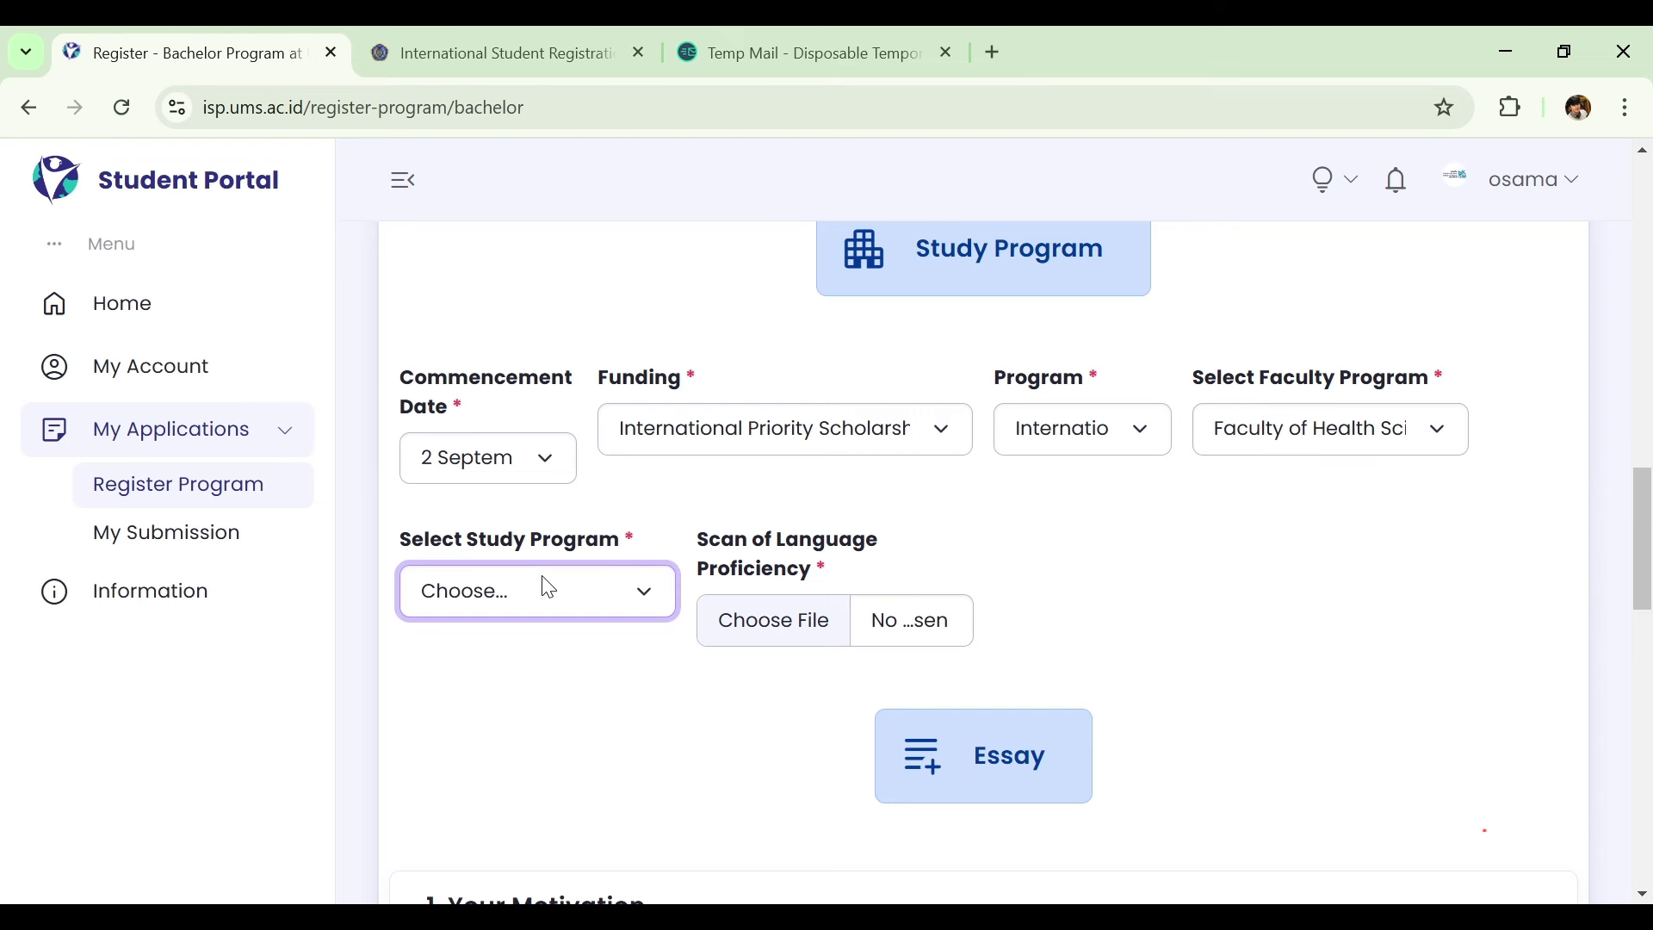
click(562, 636)
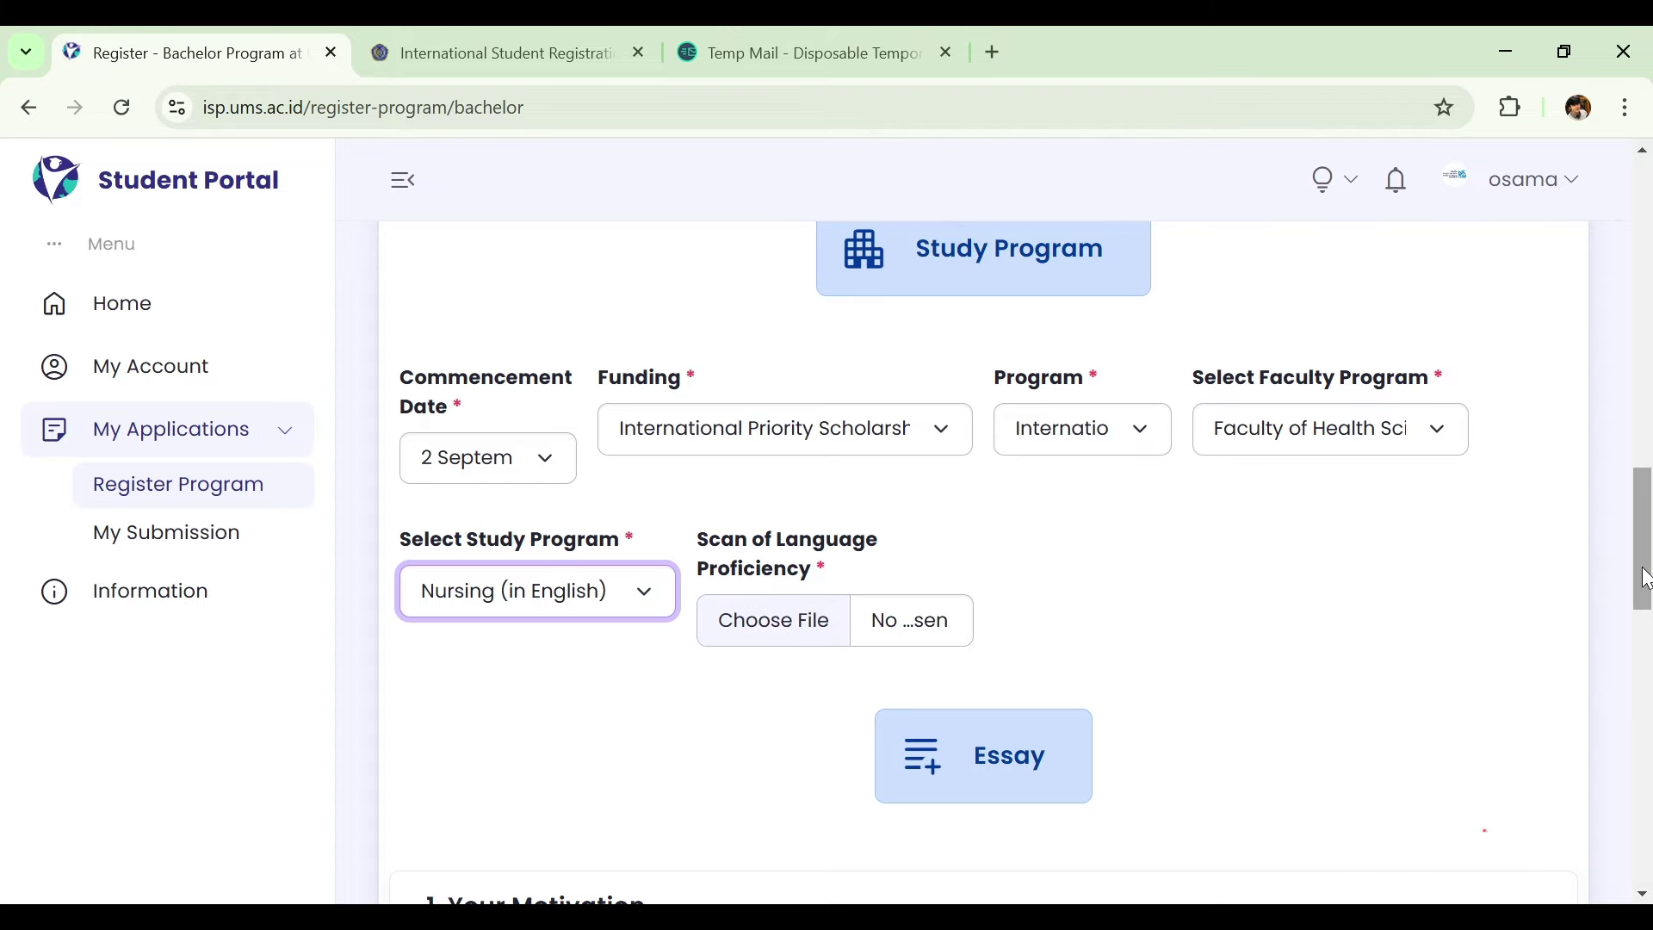
drag(1646, 579, 1649, 635)
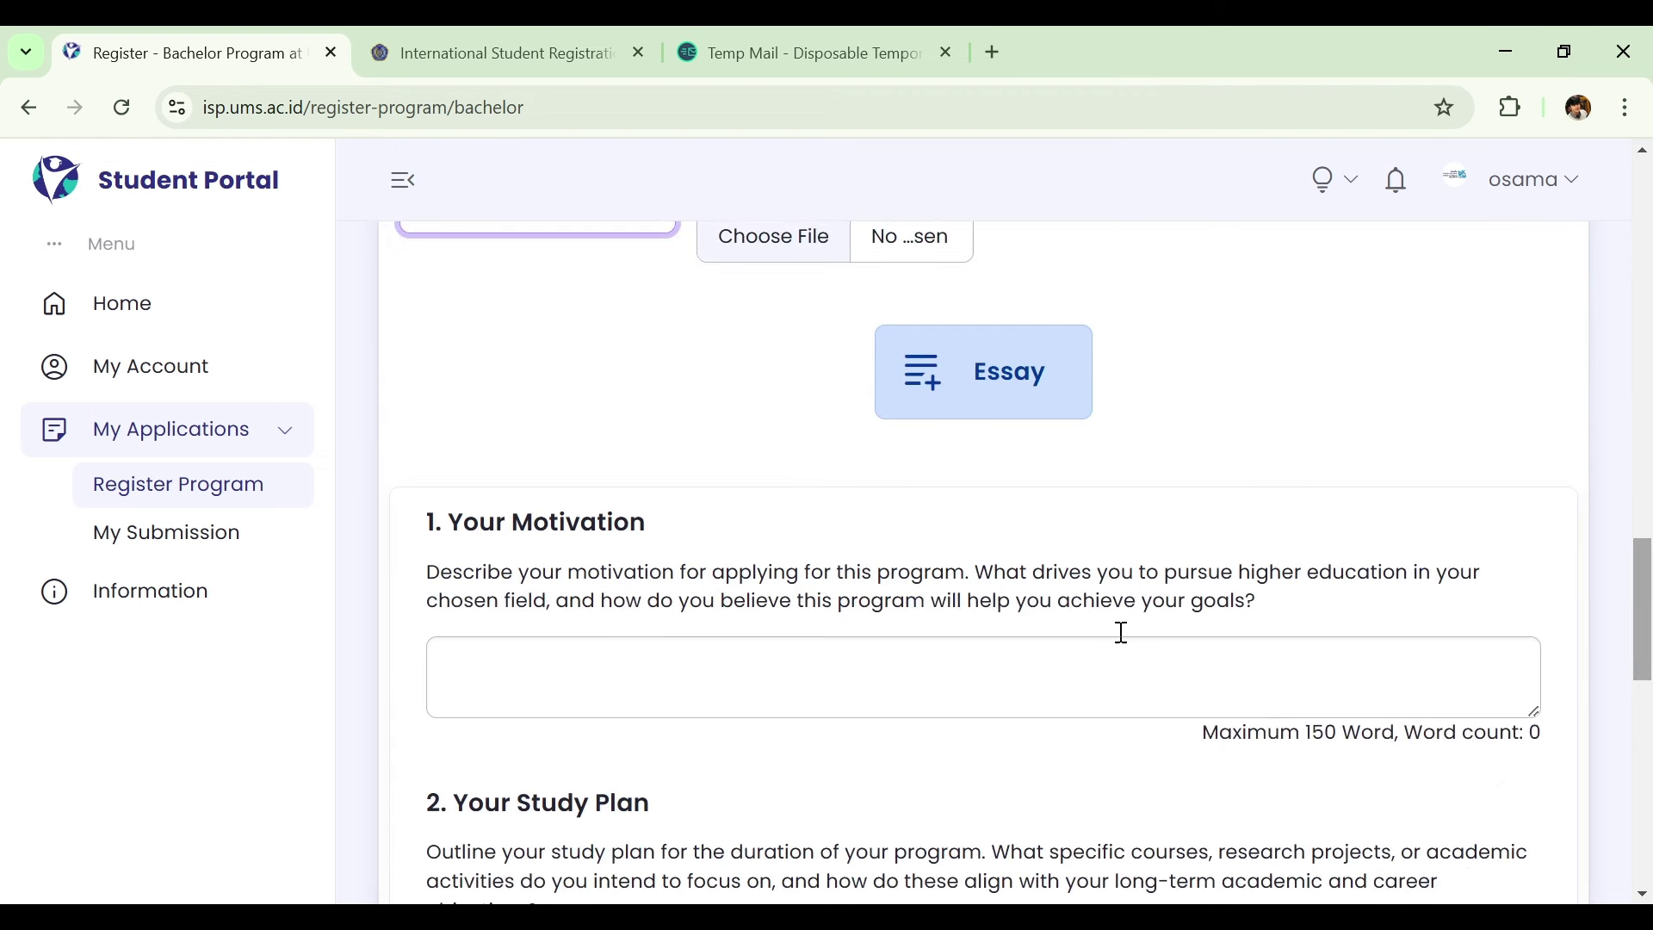
Leave the study program field and scroll through the essay questions, down to Post-Study Plan.
click(1045, 383)
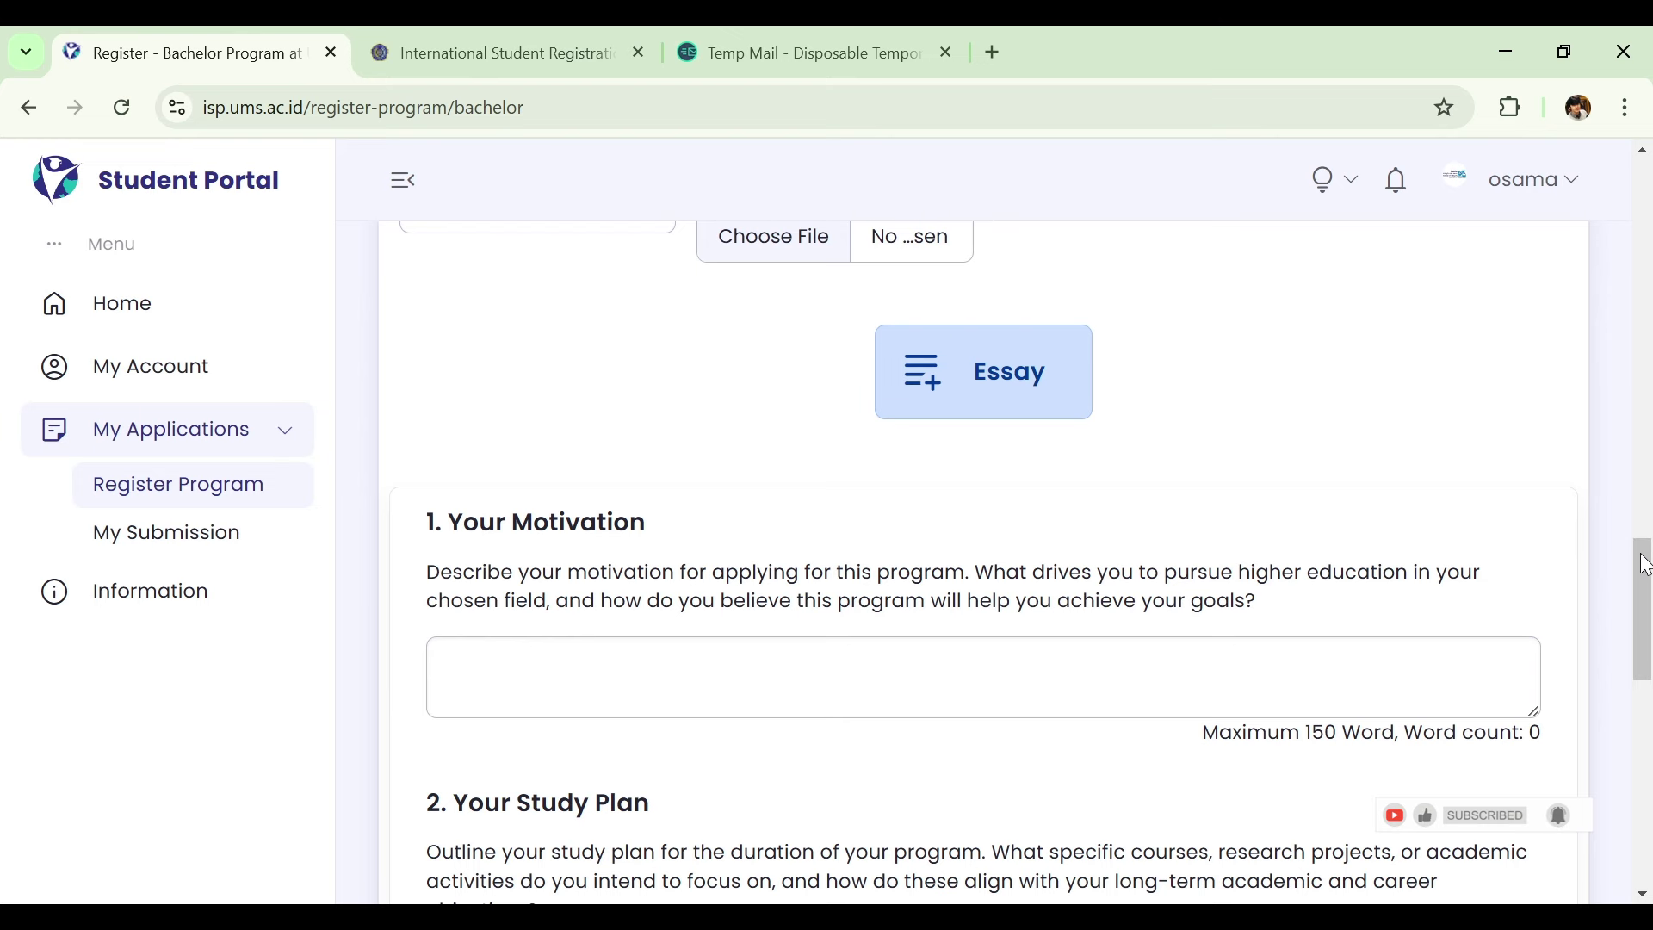
drag(1645, 565, 1646, 596)
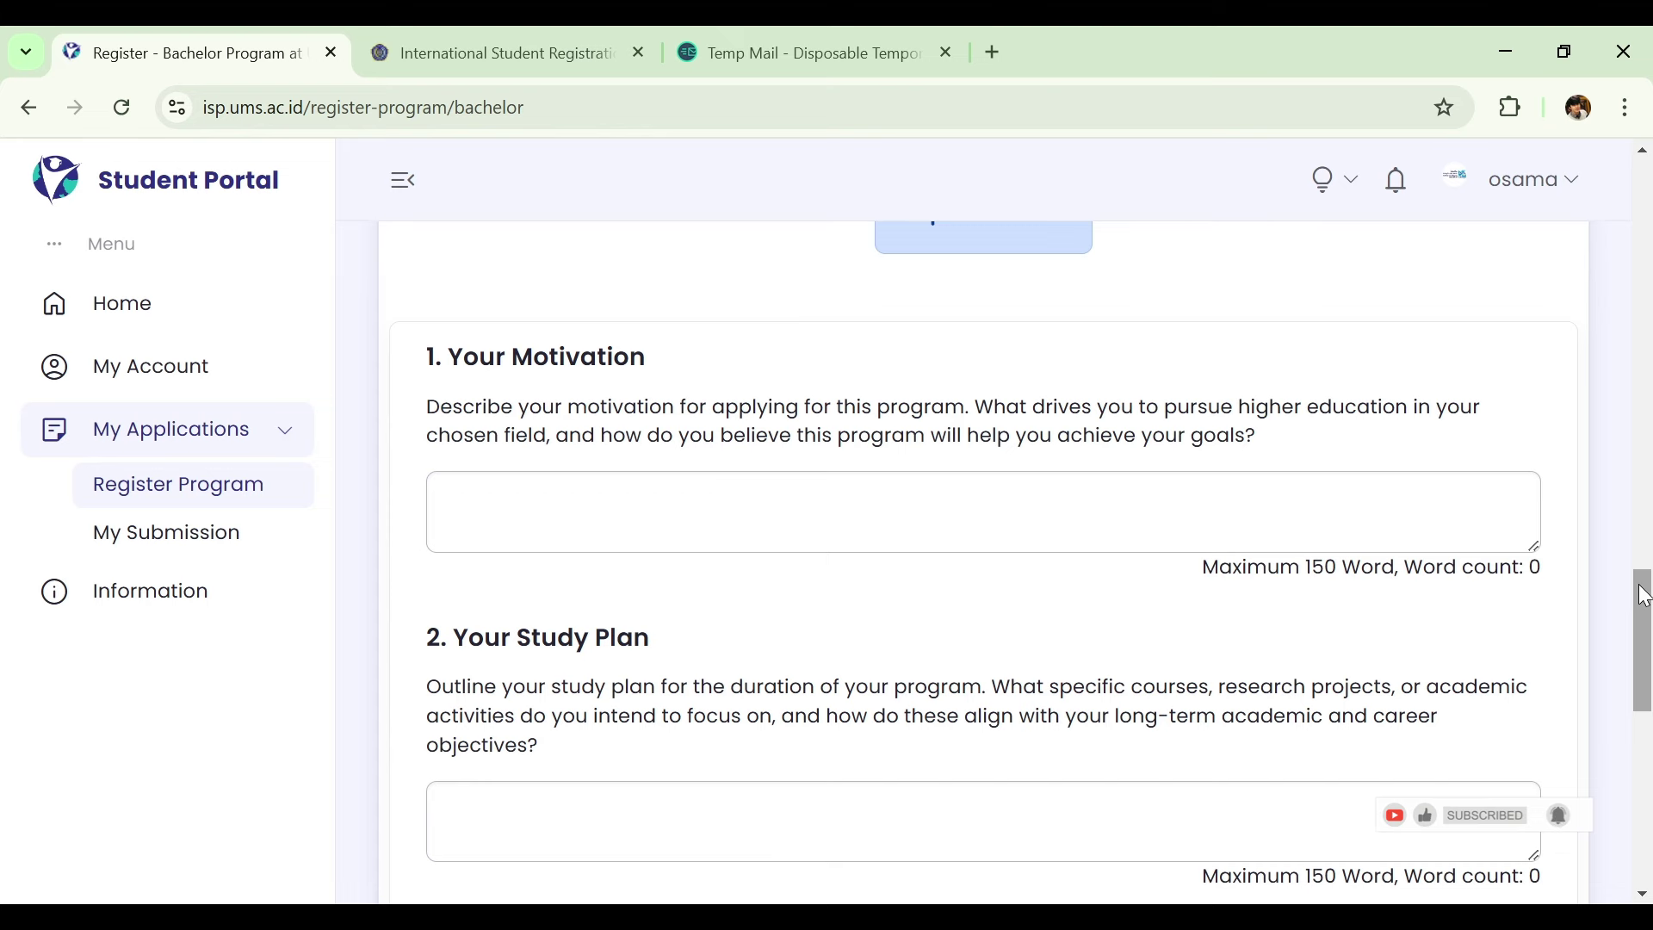
drag(1645, 594, 1648, 661)
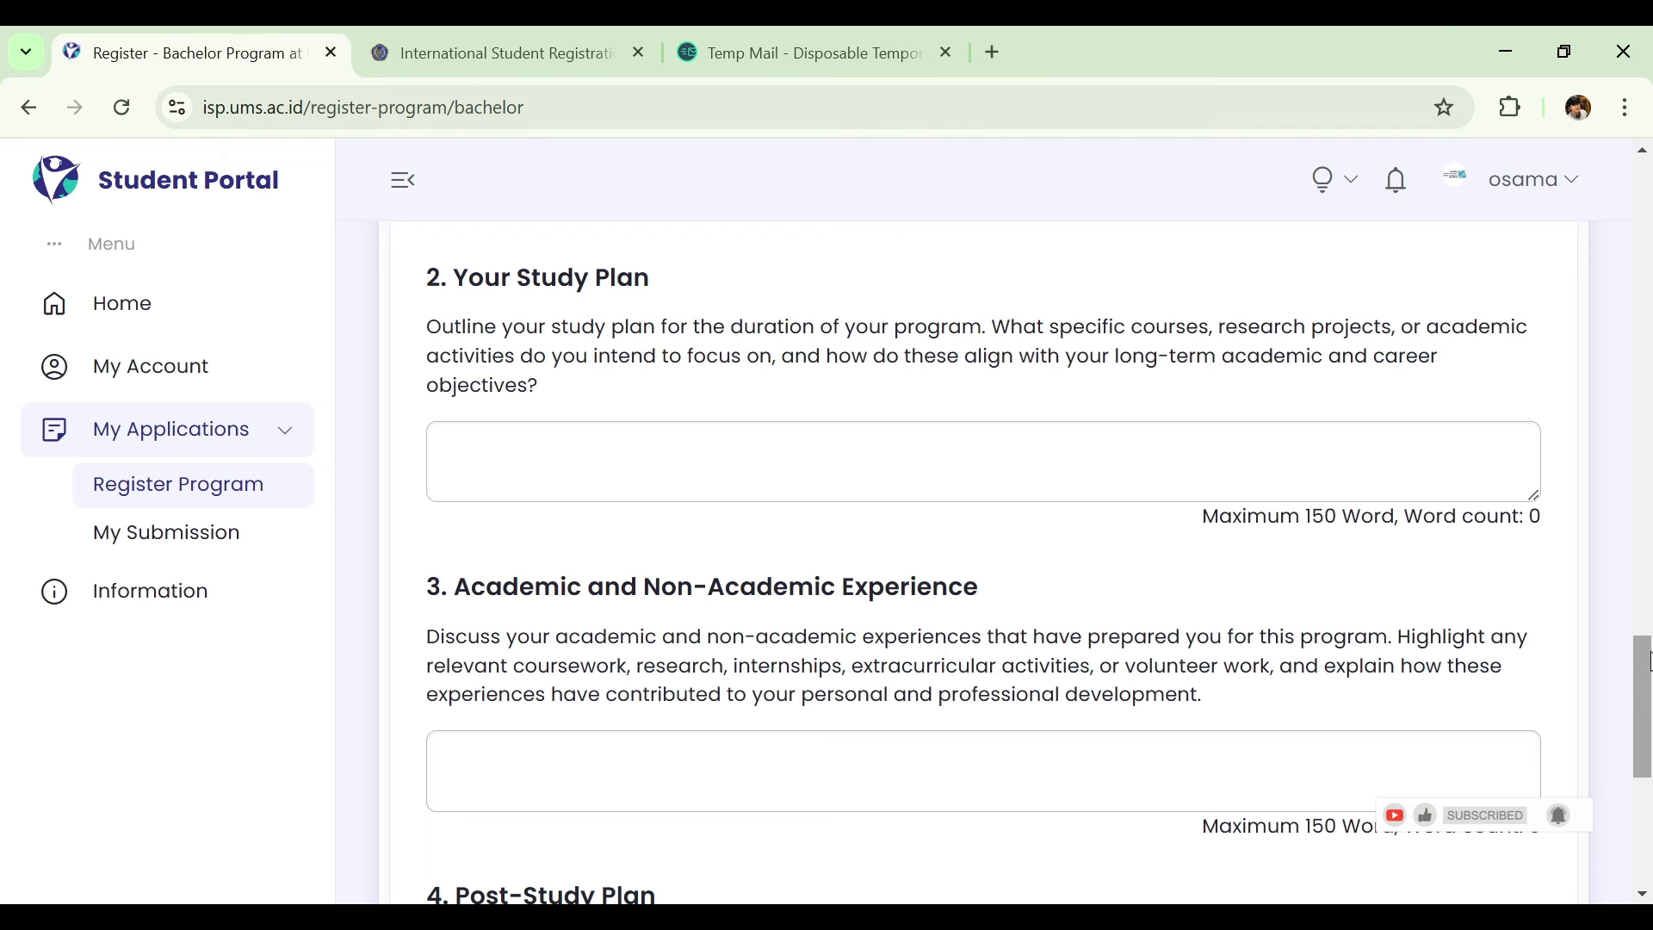
drag(1649, 661, 1649, 716)
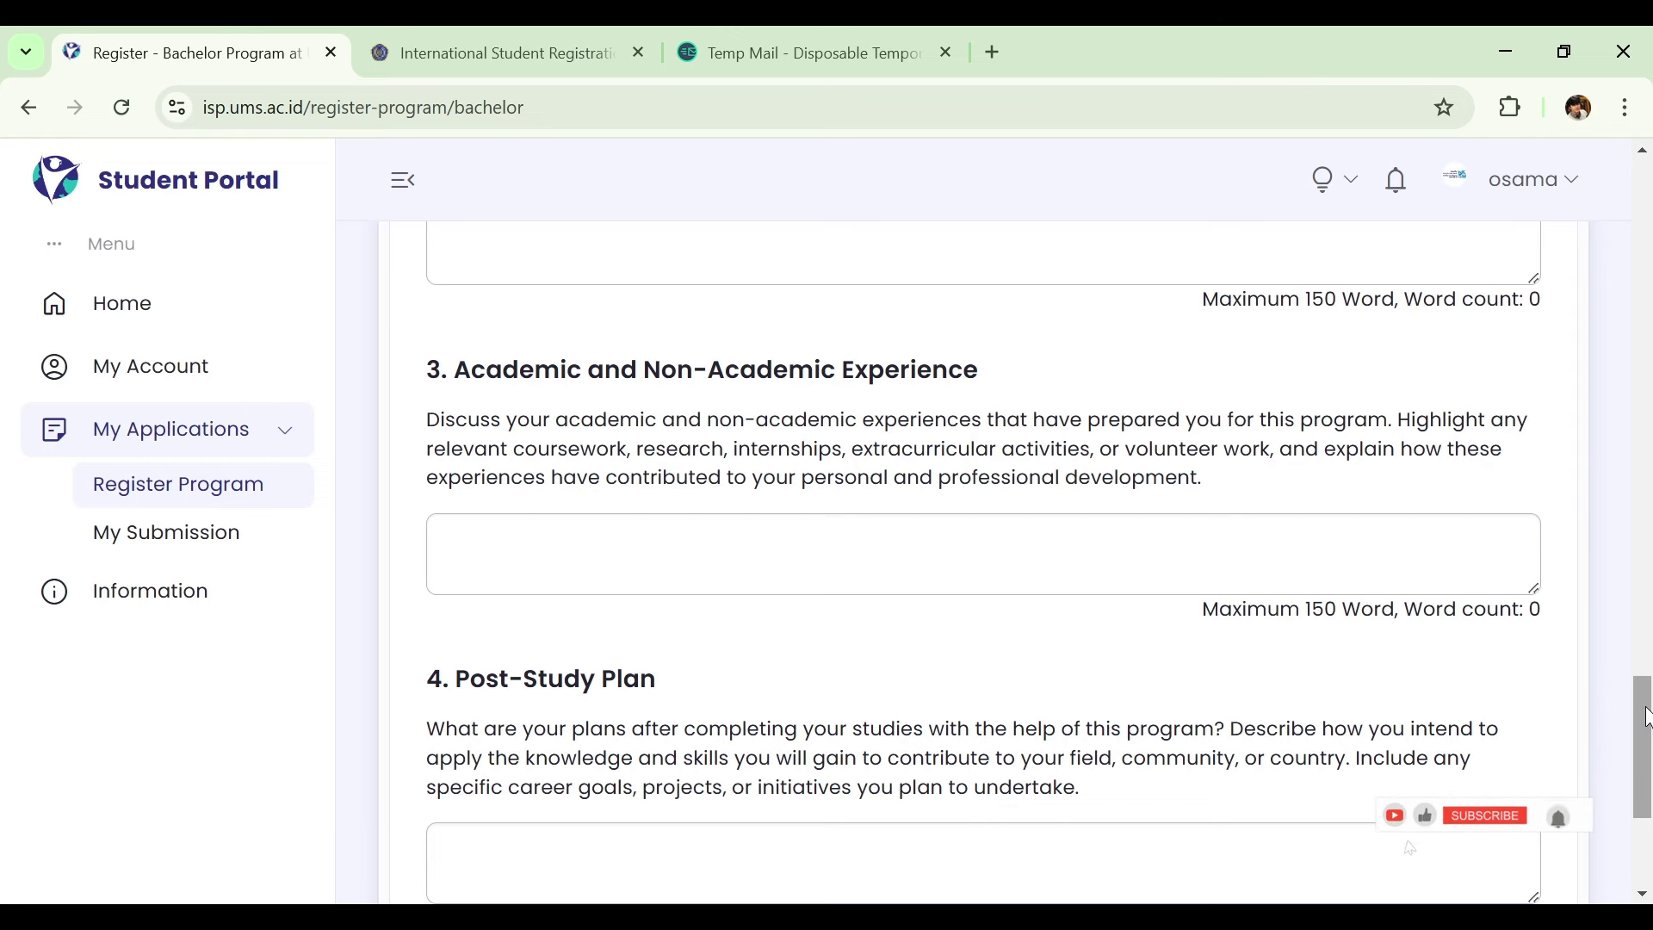
Scroll to the Submit Application and Save Draft buttons, review upward, then return to the bottom.
drag(1646, 717, 1648, 756)
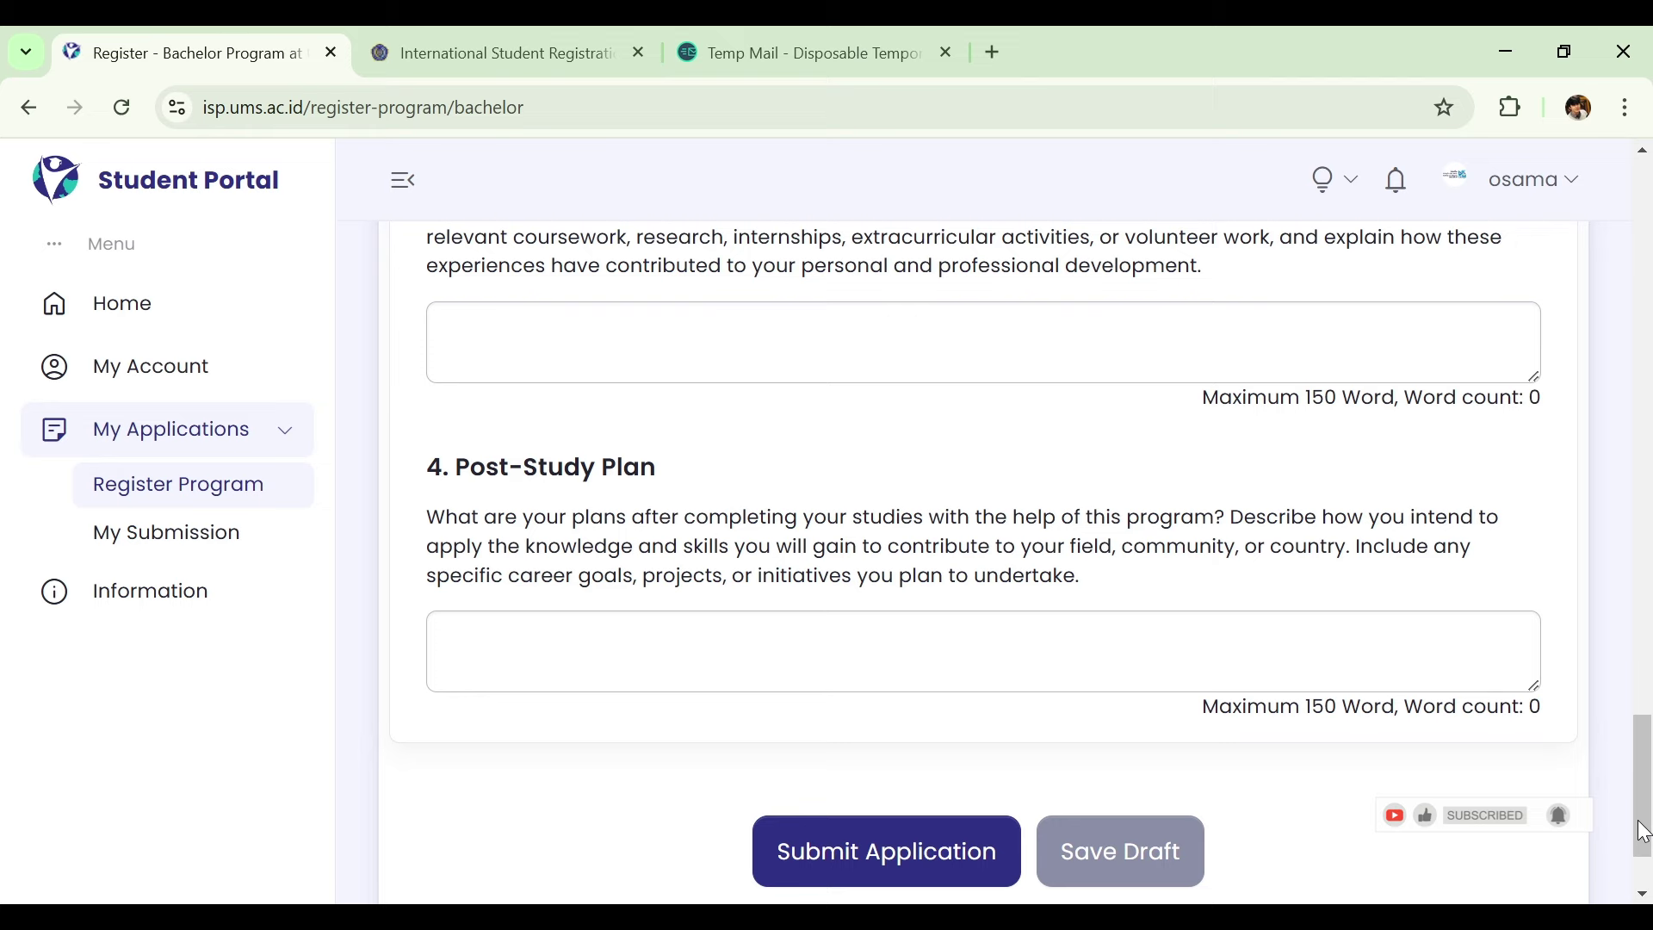
scroll(1646, 568, up, 2)
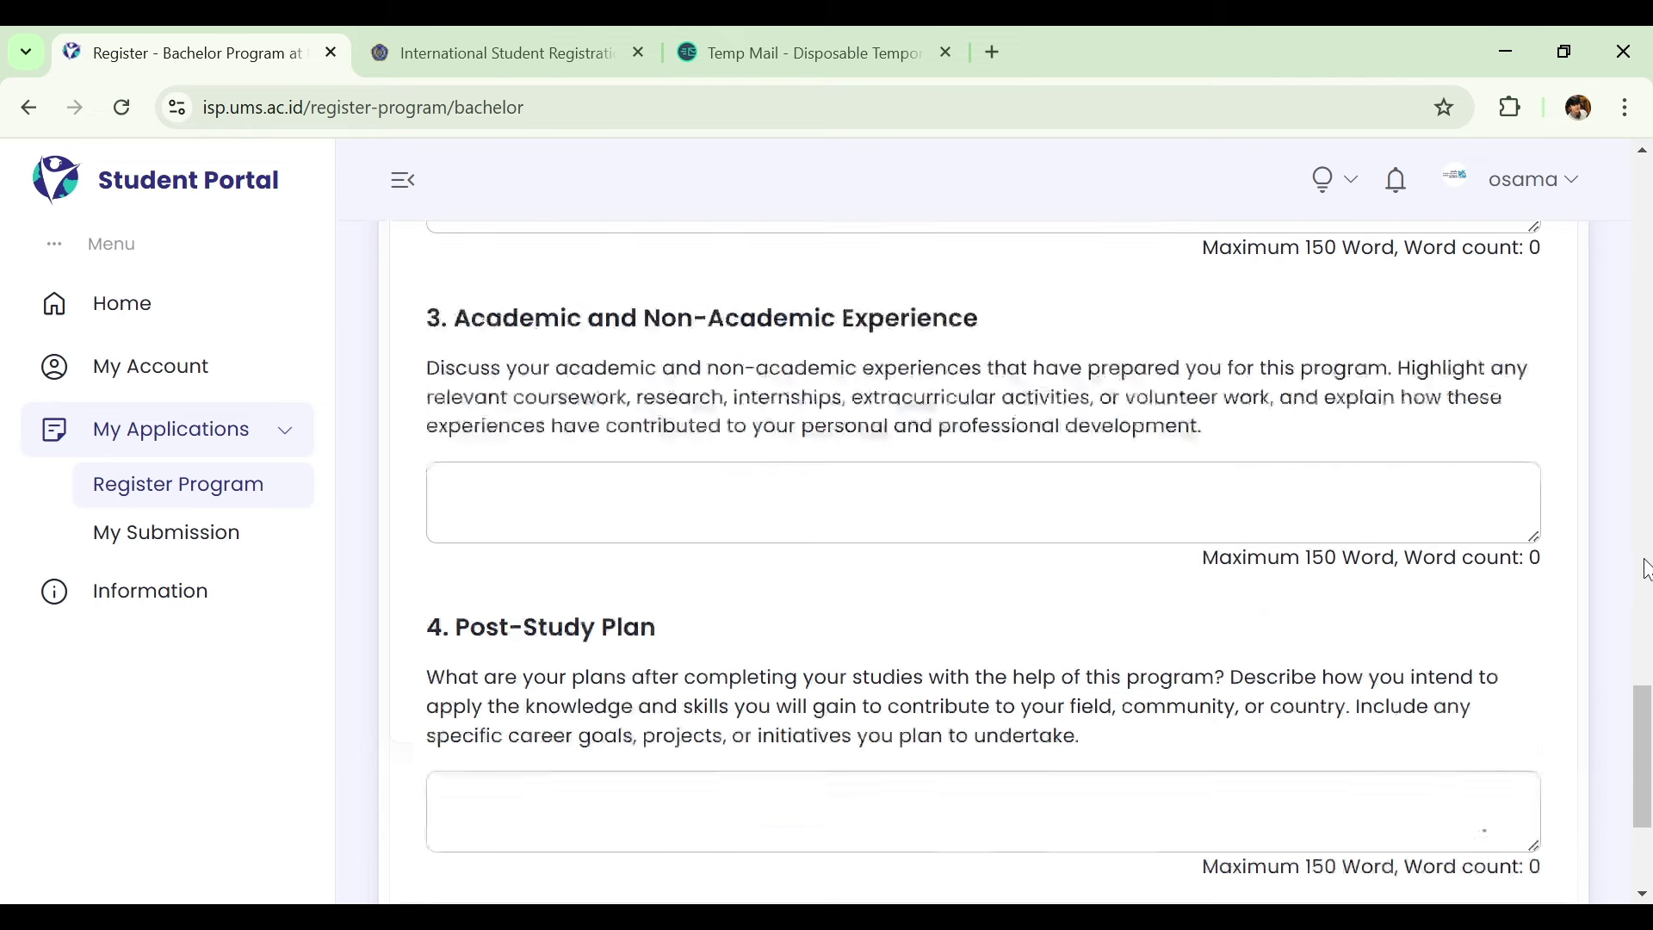
scroll(1647, 568, up, 6)
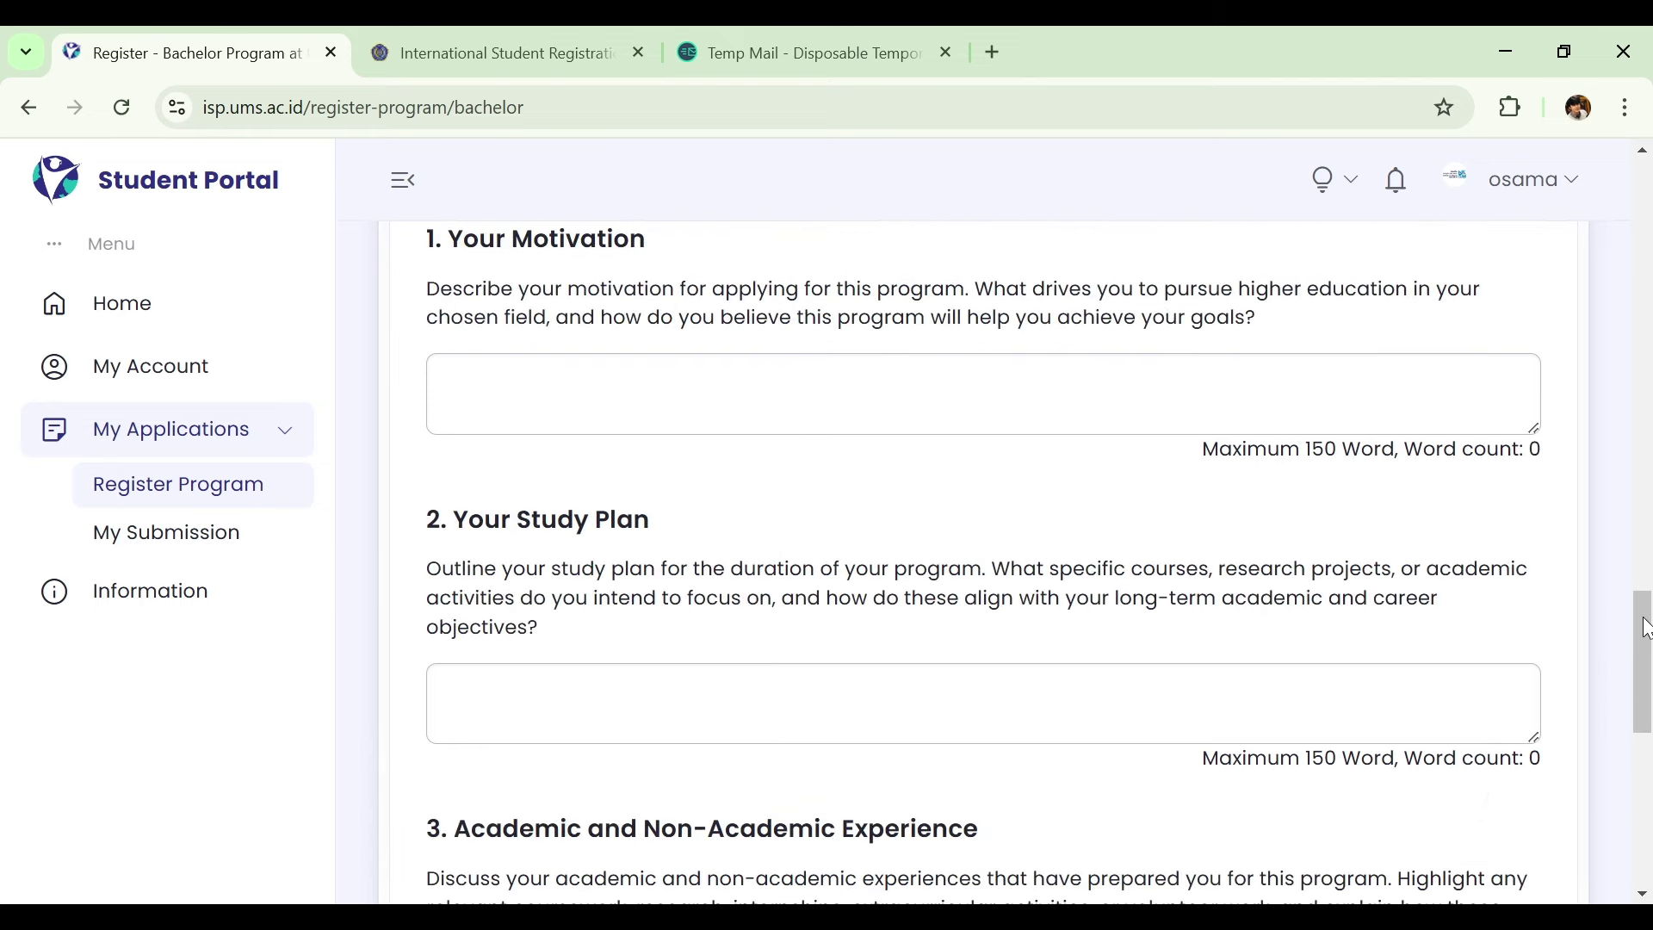
drag(1647, 629, 1648, 788)
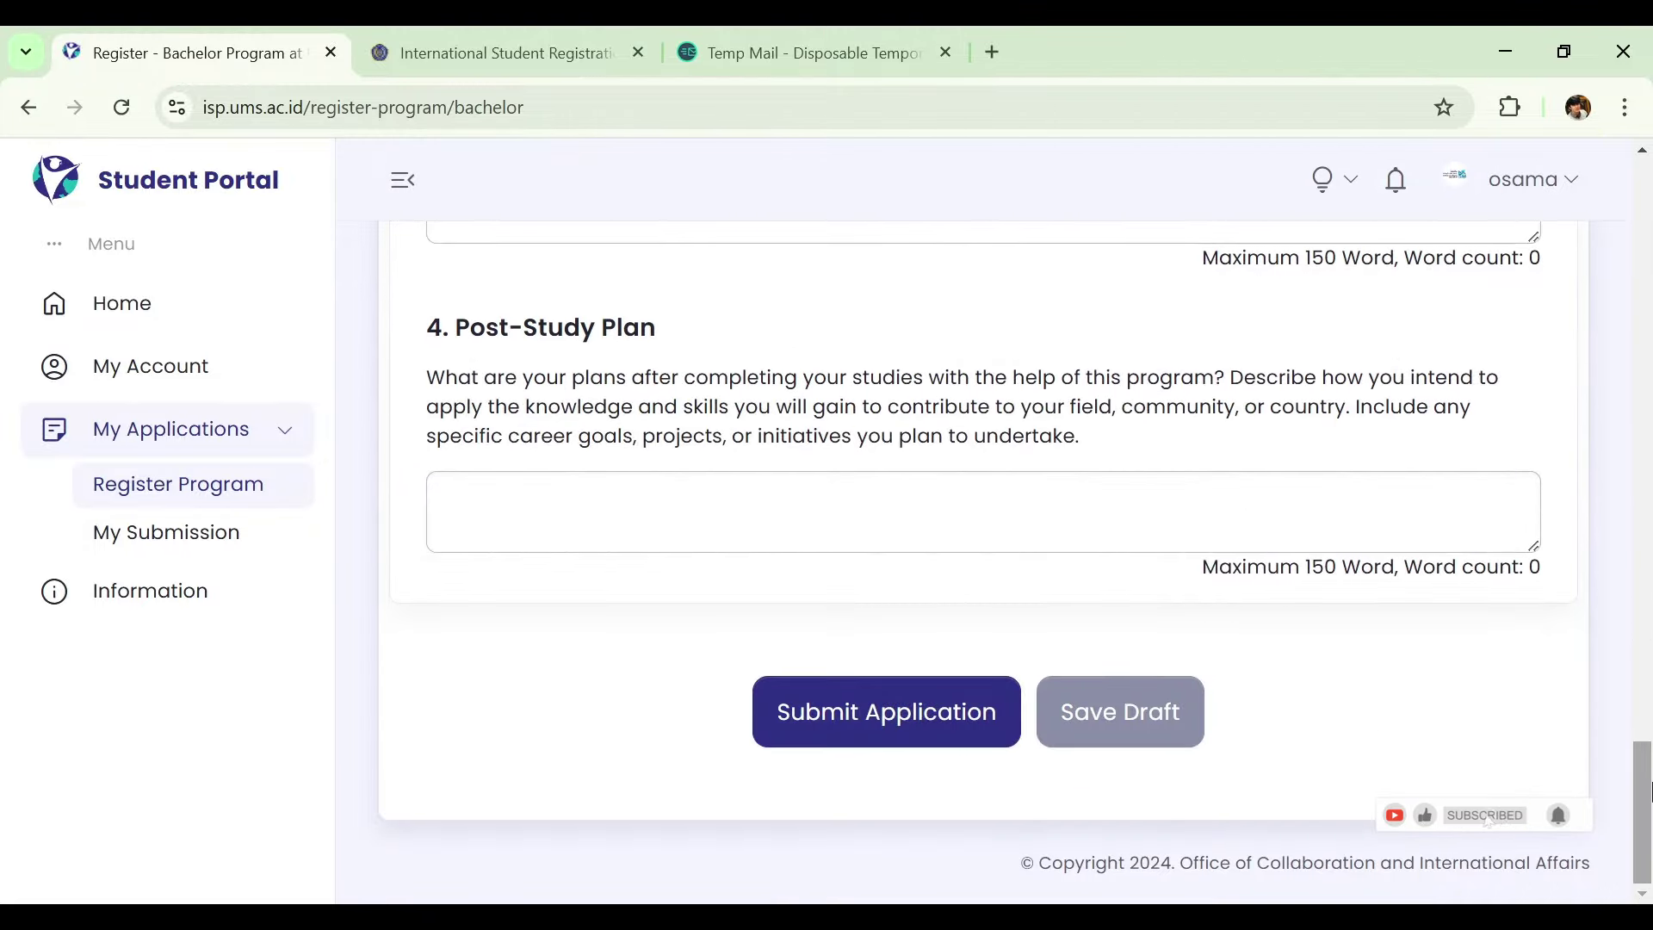